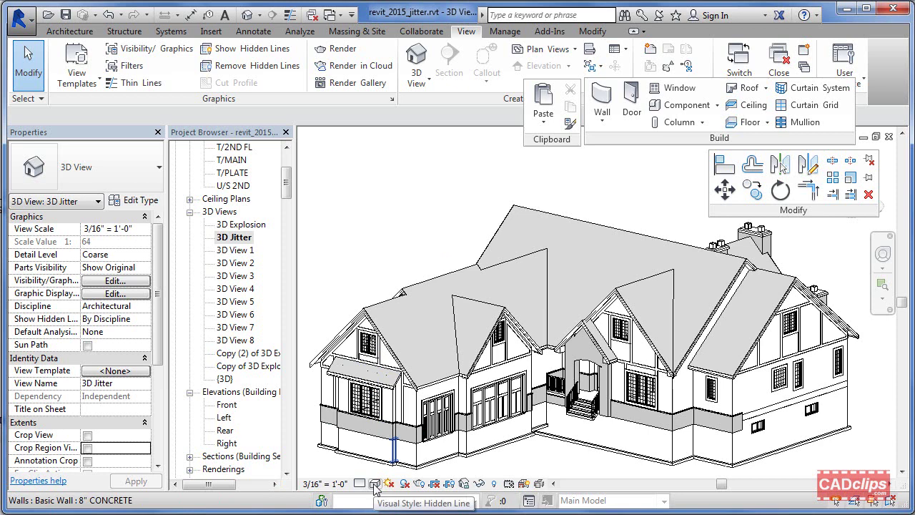
pyautogui.click(375, 484)
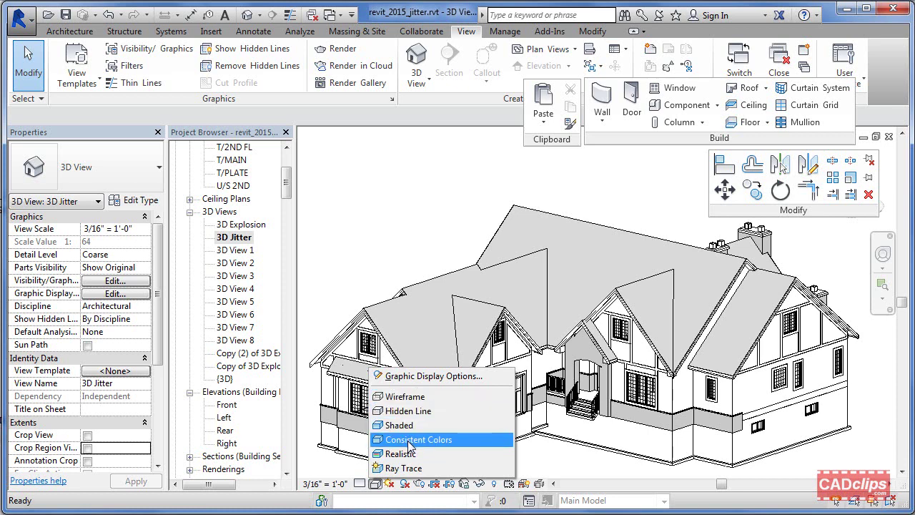
pyautogui.click(381, 257)
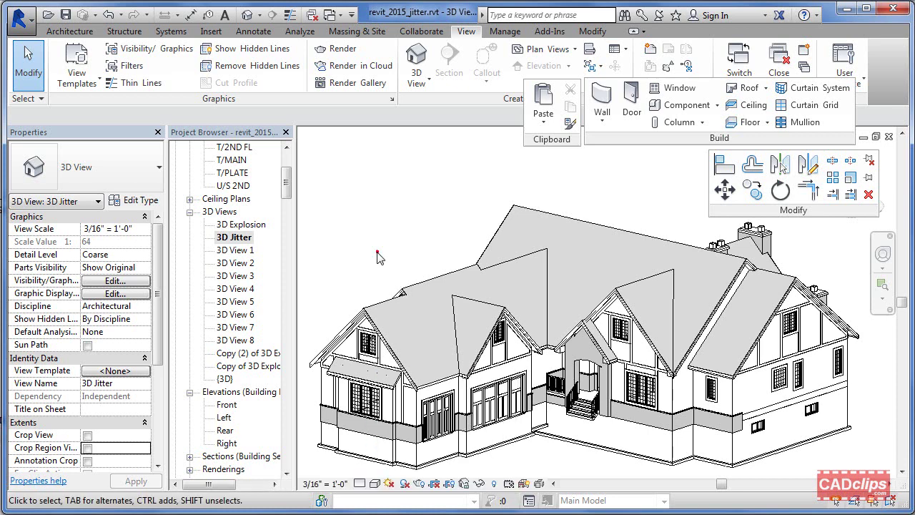
pyautogui.click(360, 483)
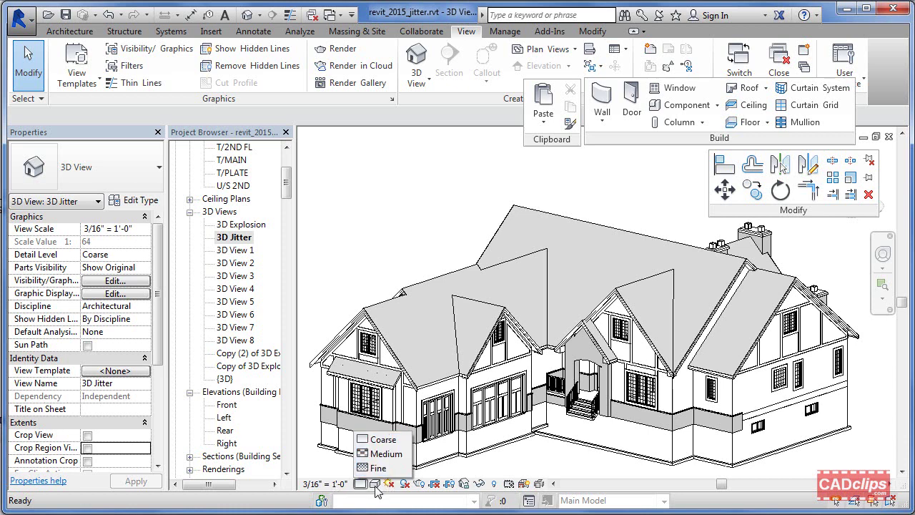
pyautogui.click(386, 260)
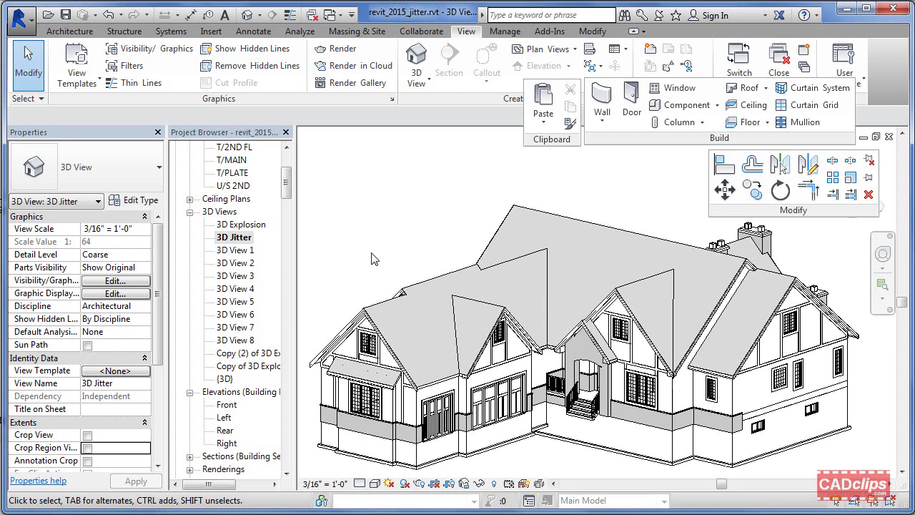
pyautogui.click(345, 258)
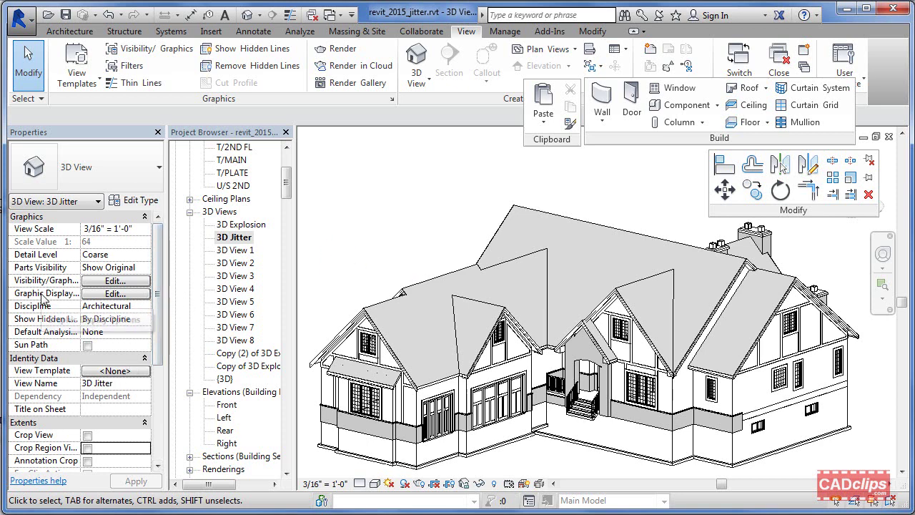
# - Enable Sketchy Lines in the 3D Jitter view's graphic display options, with Jitter 7 and Extension 7, and apply the settings
pyautogui.click(129, 293)
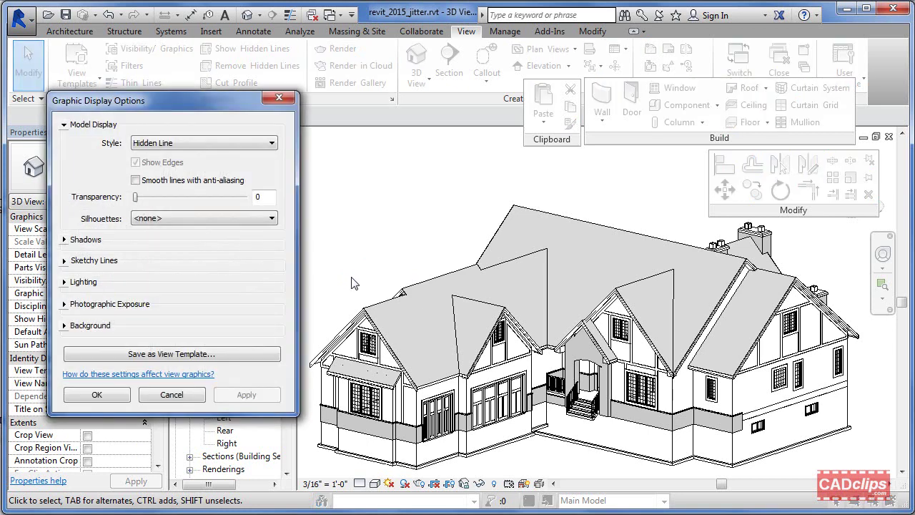
pyautogui.click(65, 260)
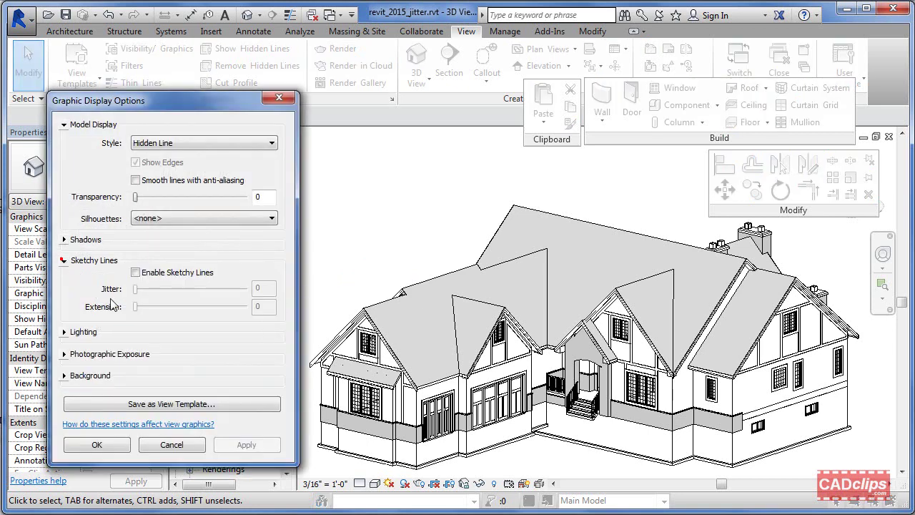
pyautogui.click(135, 273)
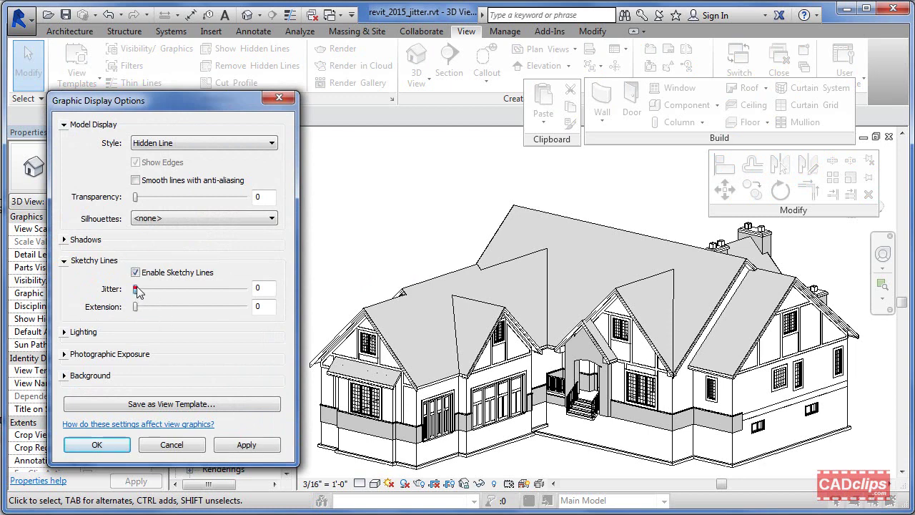
pyautogui.moveTo(136, 288); pyautogui.dragTo(213, 291)
pyautogui.moveTo(136, 307); pyautogui.dragTo(212, 307)
pyautogui.moveTo(211, 306); pyautogui.dragTo(220, 316)
pyautogui.moveTo(225, 309); pyautogui.dragTo(213, 308)
pyautogui.click(255, 443)
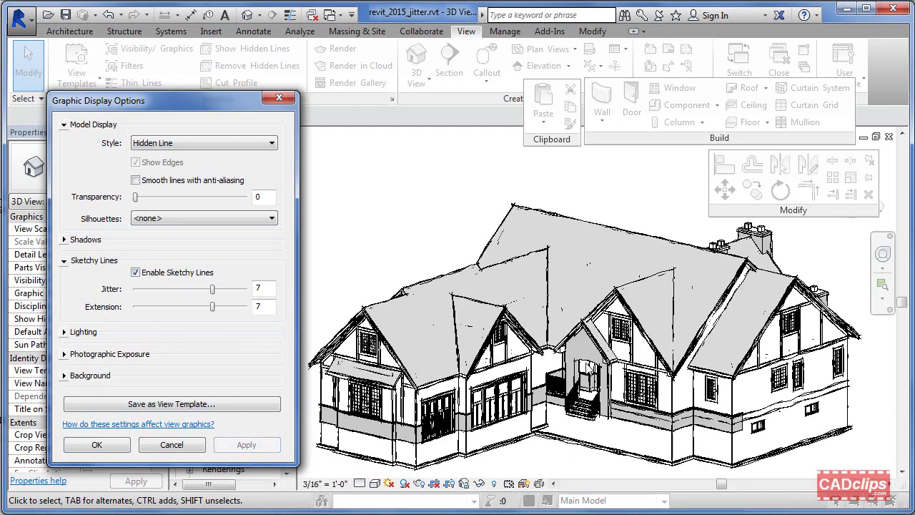
pyautogui.click(120, 443)
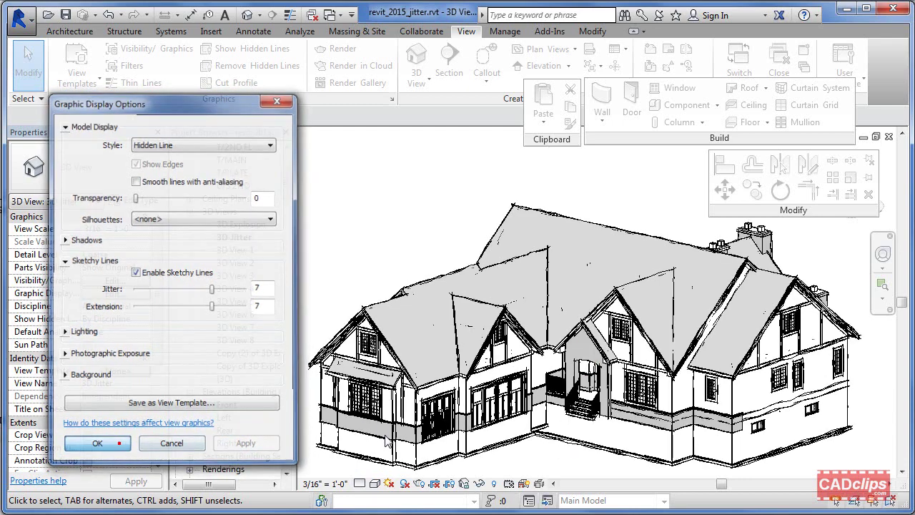
# - Inspect the sketchy linework from the front and rear of the house and switch the visual style to Shaded
pyautogui.keyDown('shift'); pyautogui.moveTo(704, 391); pyautogui.dragTo(717, 369, button='middle'); pyautogui.keyUp('shift')
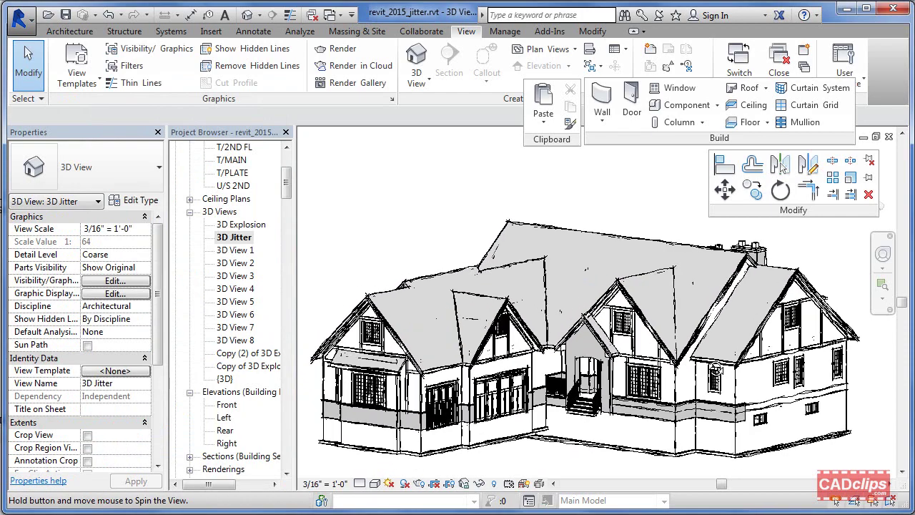
pyautogui.scroll(4, 615, 368)
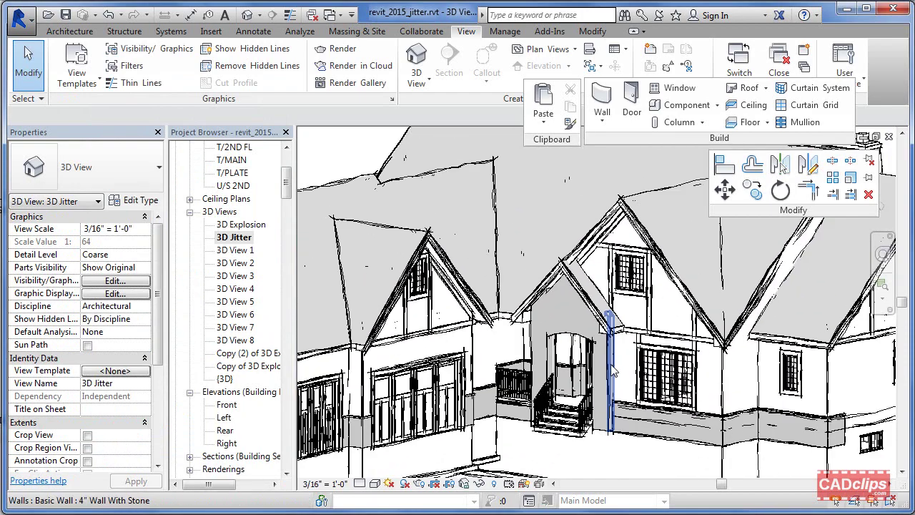
pyautogui.scroll(-5, 613, 370)
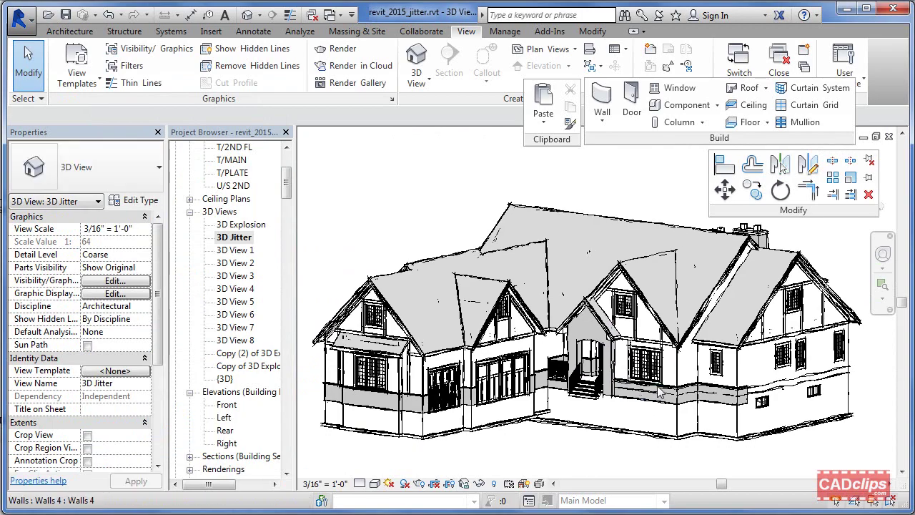
pyautogui.keyDown('shift'); pyautogui.moveTo(657, 390); pyautogui.dragTo(506, 474, button='middle'); pyautogui.keyUp('shift')
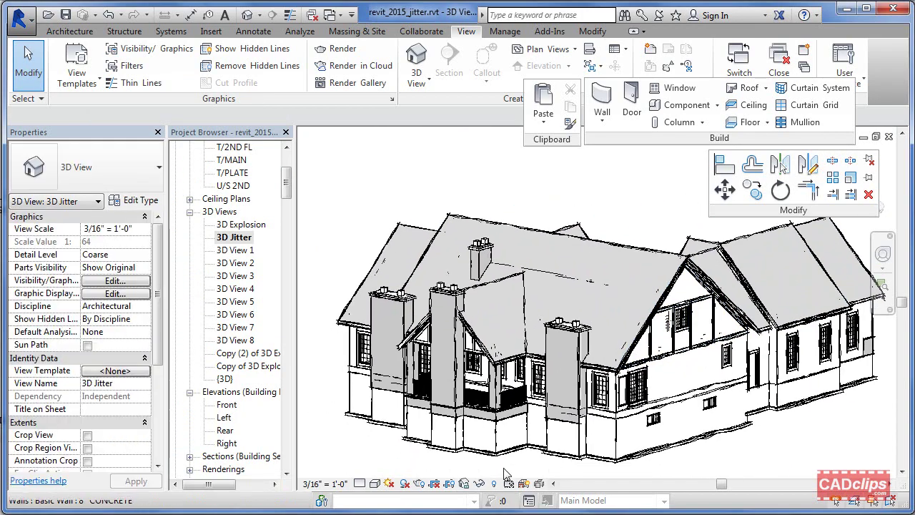
pyautogui.click(375, 483)
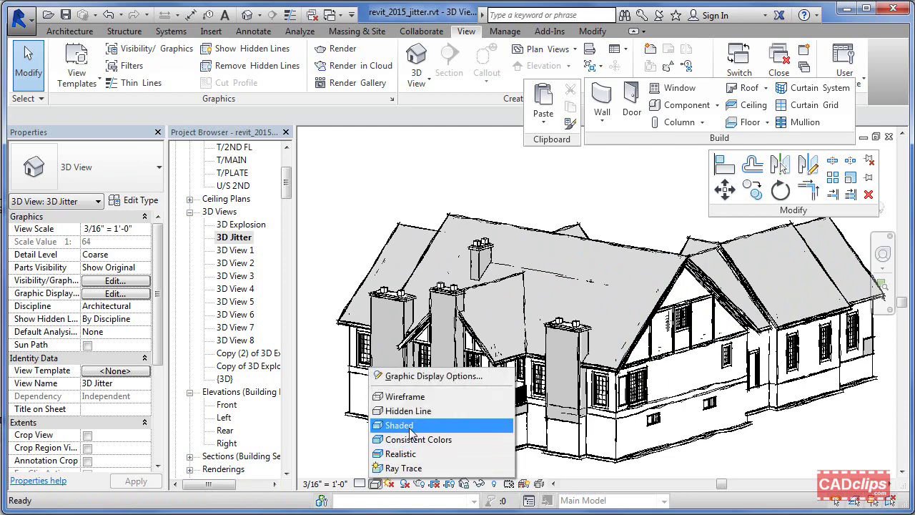
pyautogui.click(399, 426)
# - Examine the sketchy edges on the shaded house's windows, door, stone chimney and deck railing up close
pyautogui.keyDown('shift'); pyautogui.moveTo(757, 397); pyautogui.dragTo(774, 424, button='middle'); pyautogui.keyUp('shift')
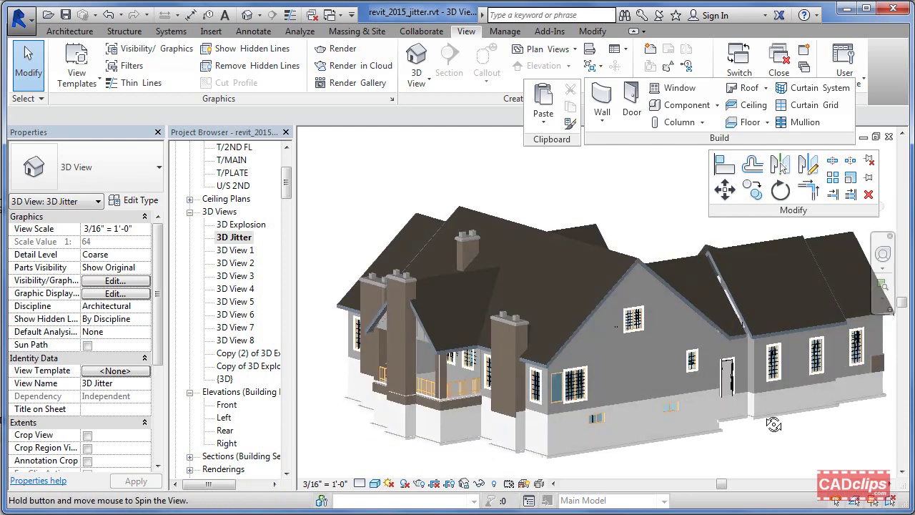
pyautogui.scroll(8, 711, 375)
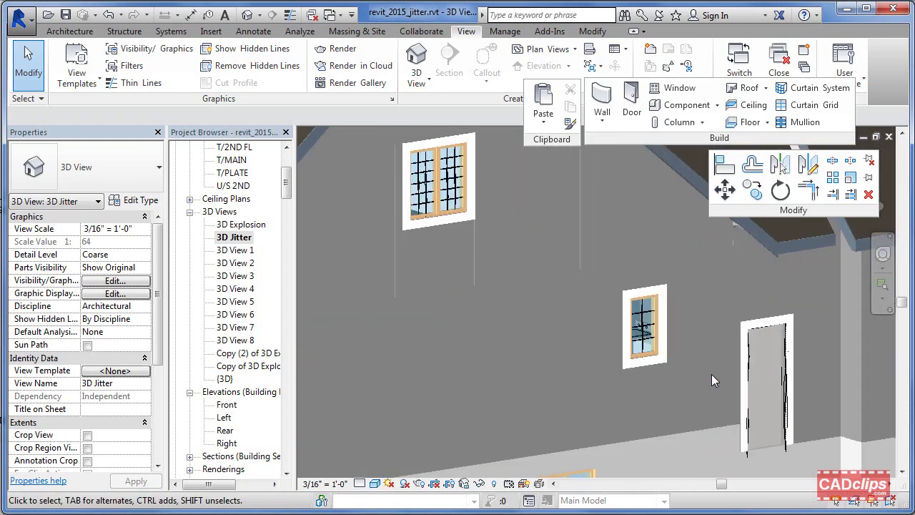
pyautogui.moveTo(712, 380); pyautogui.dragTo(535, 382, button='middle')
pyautogui.scroll(-1, 738, 390)
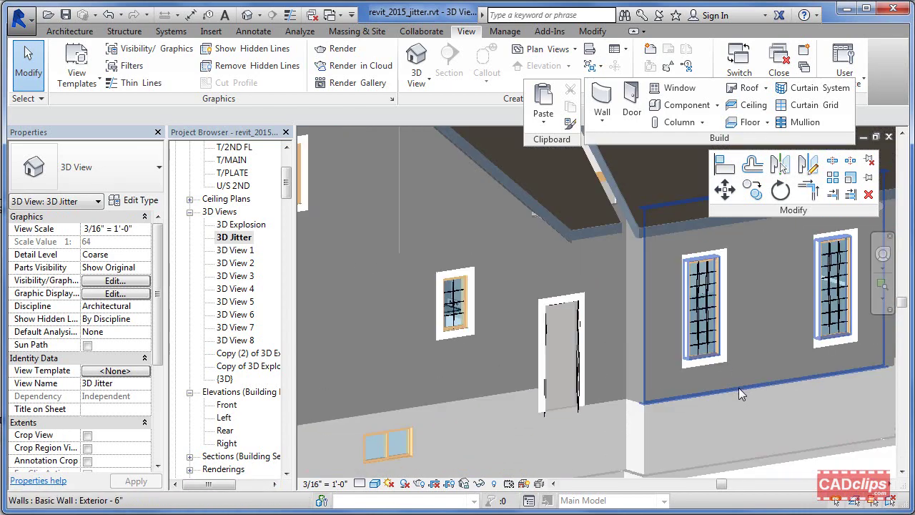
pyautogui.scroll(-4, 707, 393)
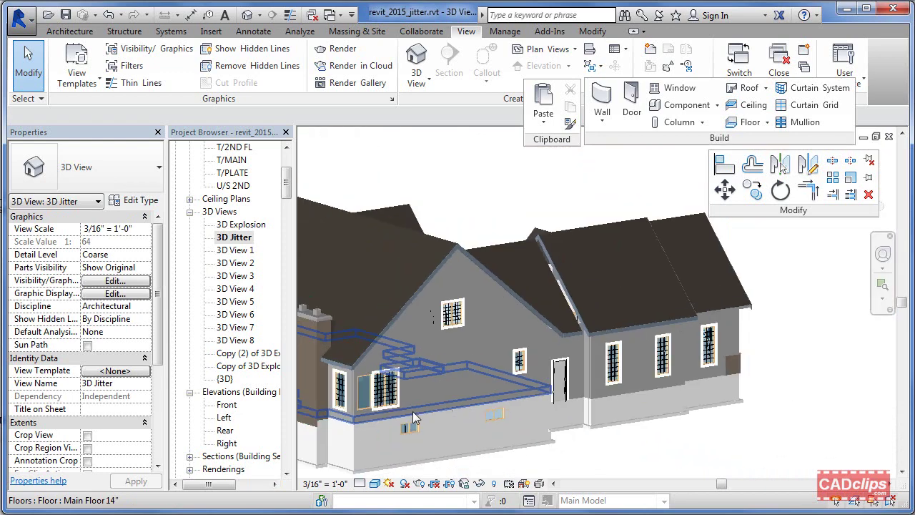
pyautogui.keyDown('shift'); pyautogui.moveTo(413, 410); pyautogui.dragTo(572, 396, button='middle'); pyautogui.keyUp('shift')
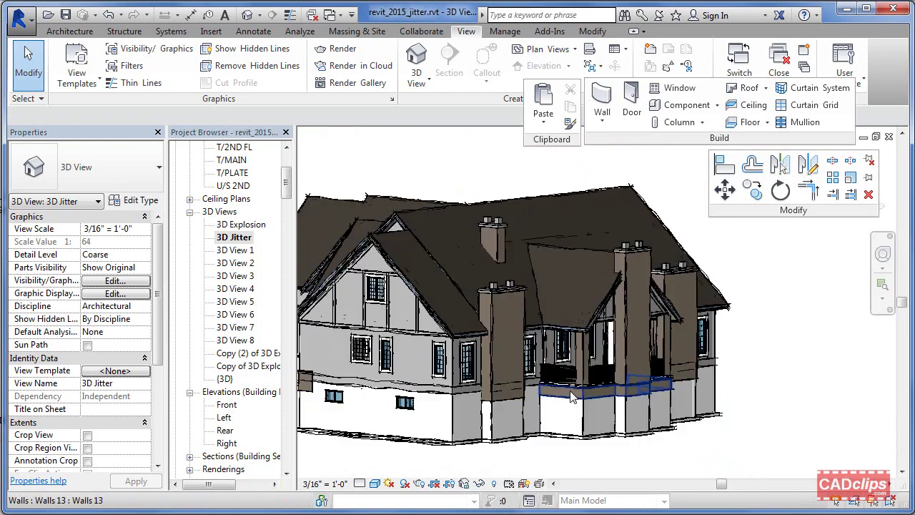
pyautogui.scroll(5, 501, 372)
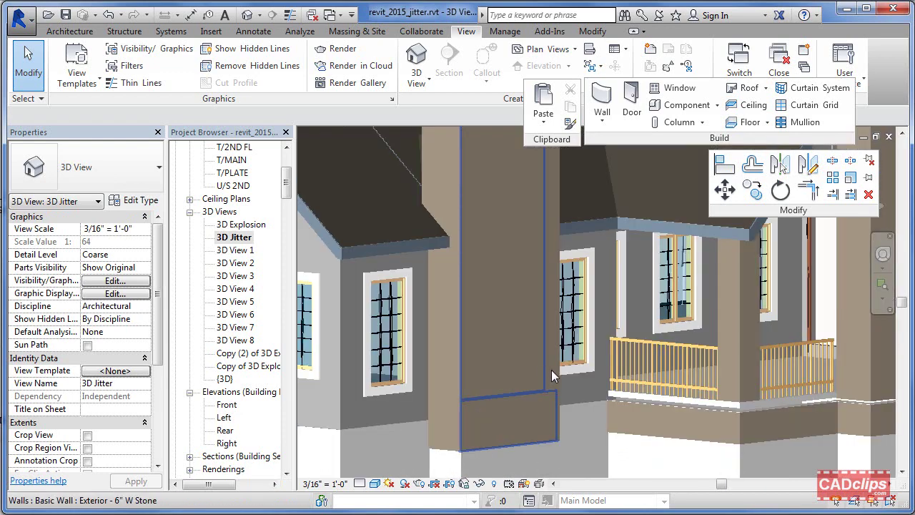
pyautogui.scroll(3, 572, 373)
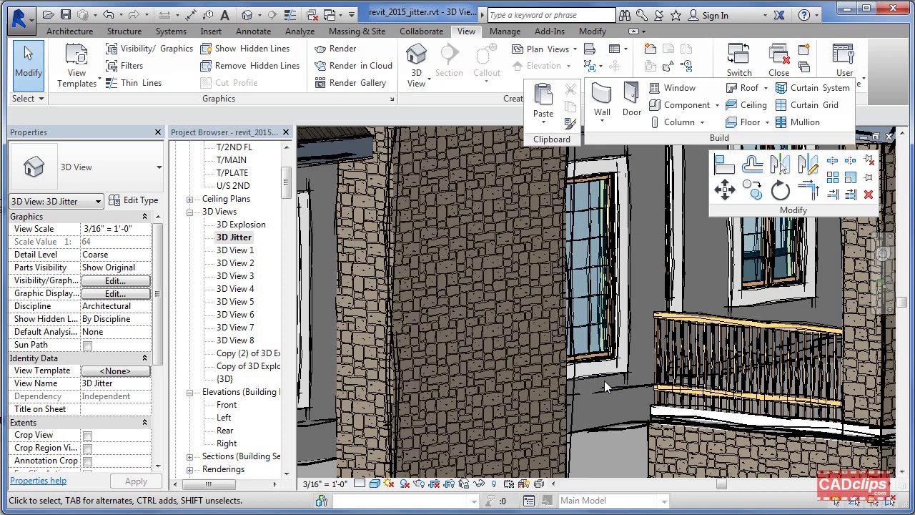
pyautogui.scroll(2, 580, 387)
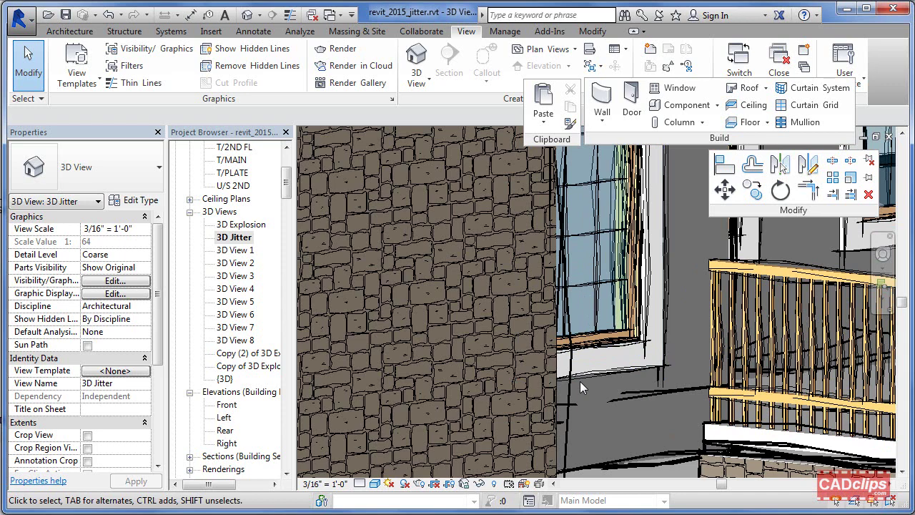
# - Examine the sketchy linework on the chimney top, shingled roof valleys and front entrance of the house
pyautogui.scroll(-3, 580, 381)
pyautogui.moveTo(545, 349); pyautogui.dragTo(607, 433, button='middle')
pyautogui.scroll(5, 372, 246)
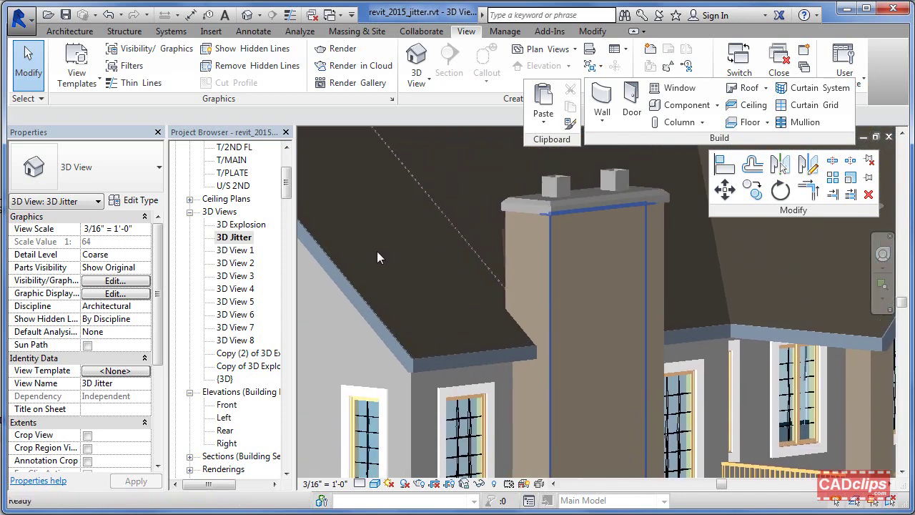
pyautogui.scroll(2, 409, 270)
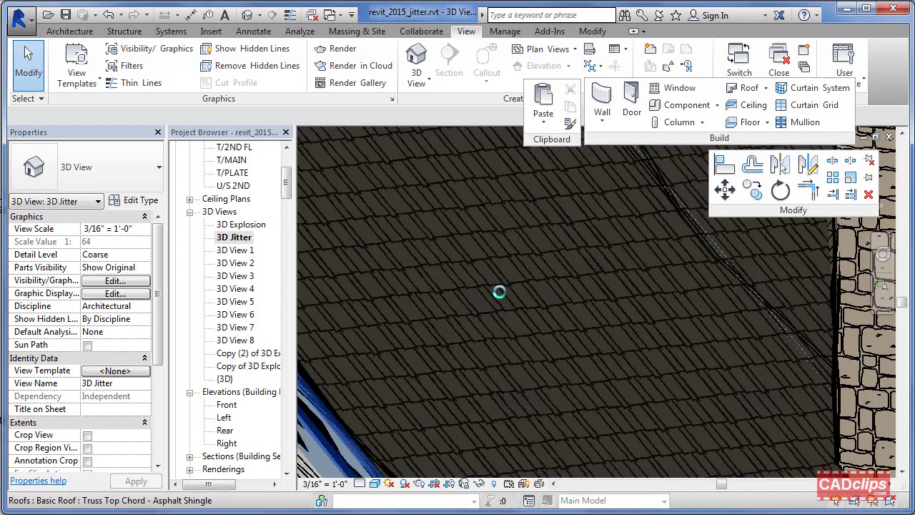
pyautogui.keyDown('shift'); pyautogui.moveTo(499, 292); pyautogui.dragTo(471, 307, button='middle'); pyautogui.keyUp('shift')
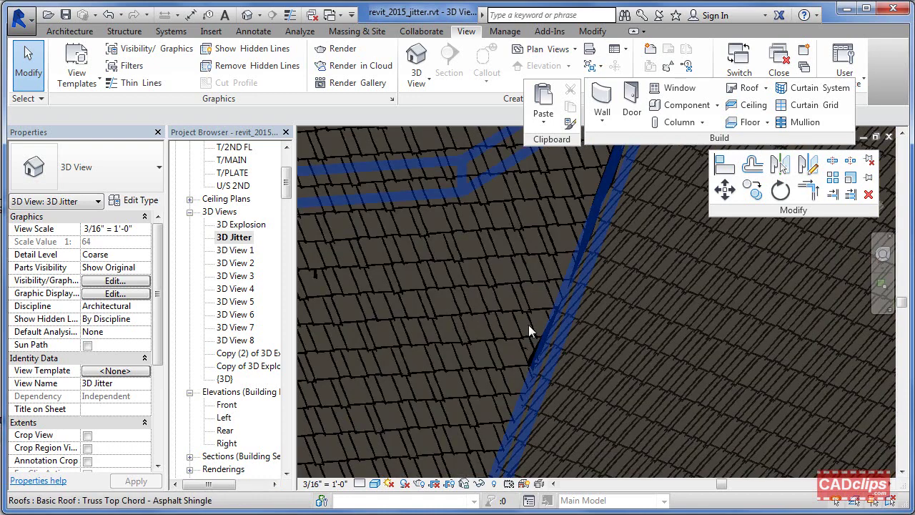
pyautogui.scroll(-1, 535, 327)
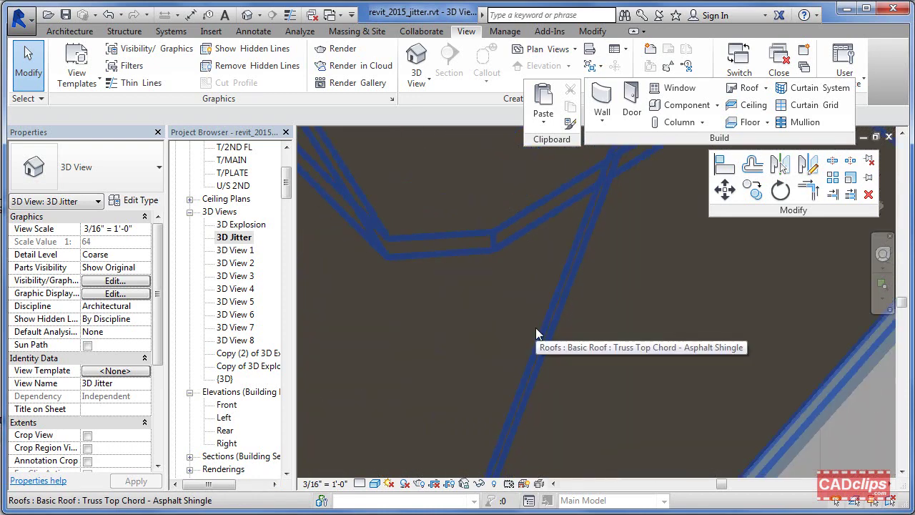
pyautogui.scroll(-2, 536, 327)
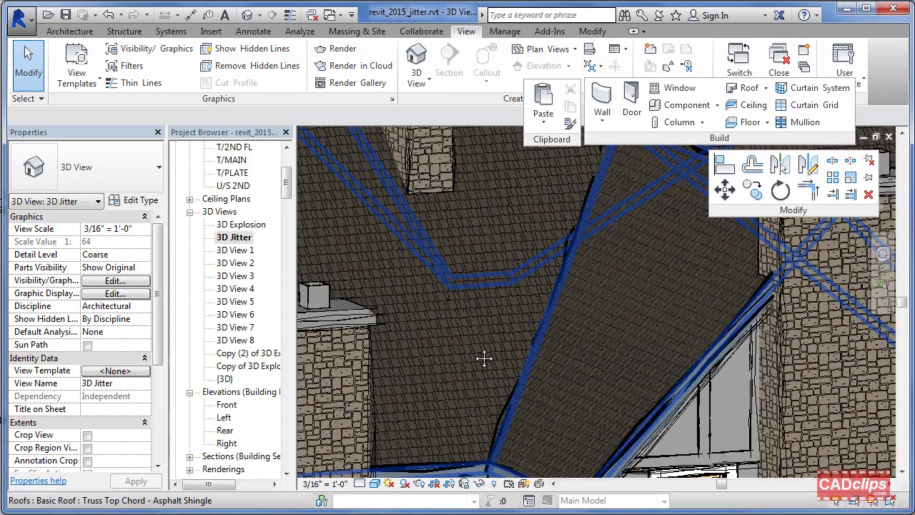
pyautogui.keyDown('shift'); pyautogui.moveTo(481, 359); pyautogui.dragTo(540, 409, button='middle'); pyautogui.keyUp('shift')
pyautogui.scroll(-4, 497, 359)
pyautogui.moveTo(434, 430)
pyautogui.mouseDown(button='middle')
pyautogui.moveTo(521, 396)
pyautogui.moveTo(527, 379)
pyautogui.mouseUp(button='middle')
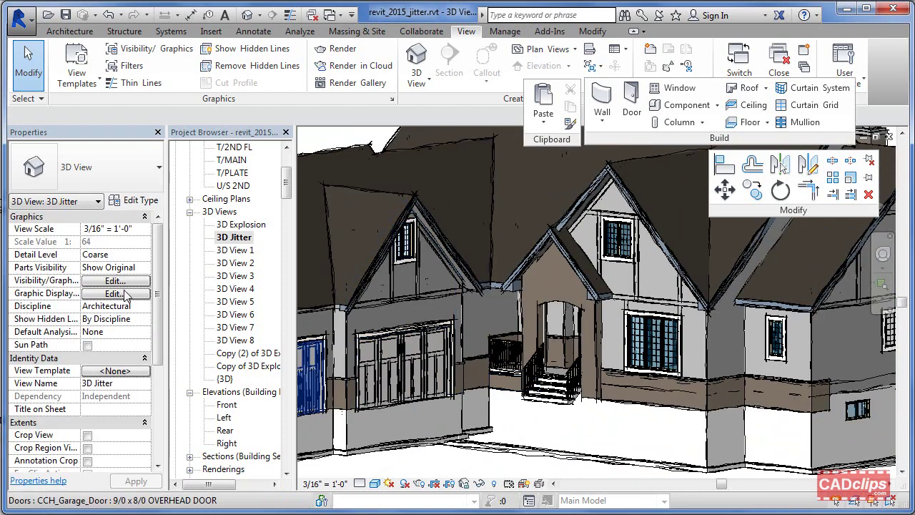
# - Set the sketchy lines' Extension to 0 and raise Jitter to its maximum in the view's graphic display options
pyautogui.click(121, 294)
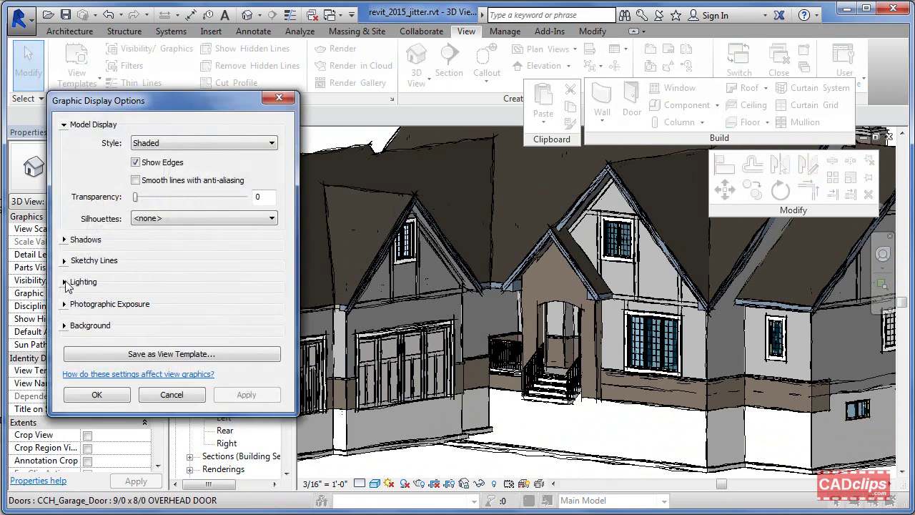
pyautogui.click(63, 261)
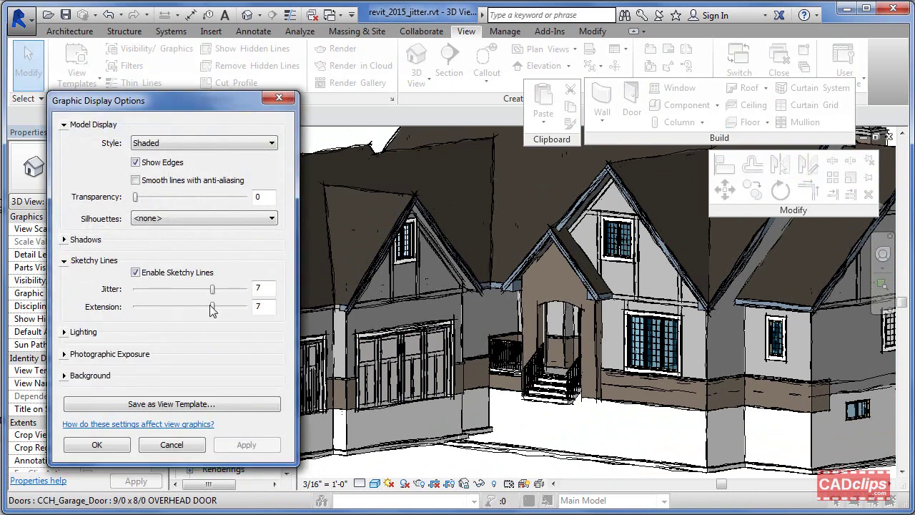
pyautogui.moveTo(170, 316); pyautogui.dragTo(126, 315)
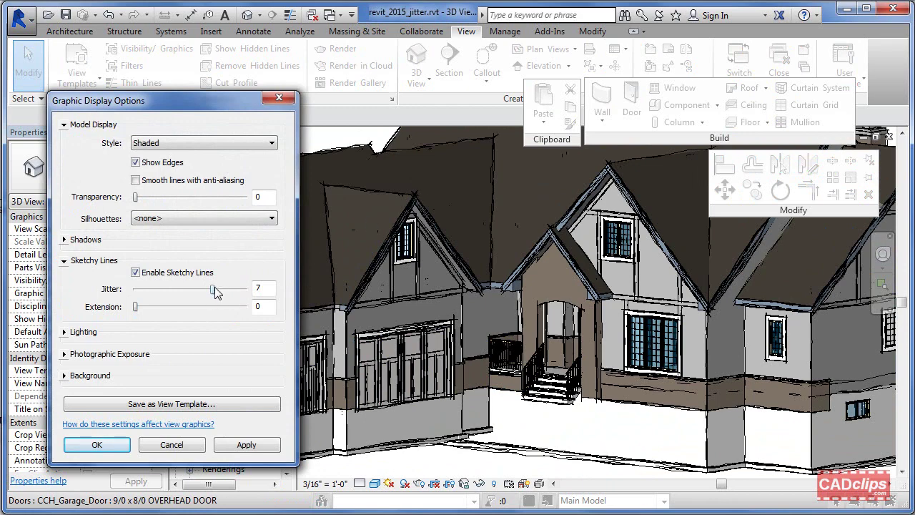
pyautogui.moveTo(214, 288); pyautogui.dragTo(245, 293)
pyautogui.click(101, 445)
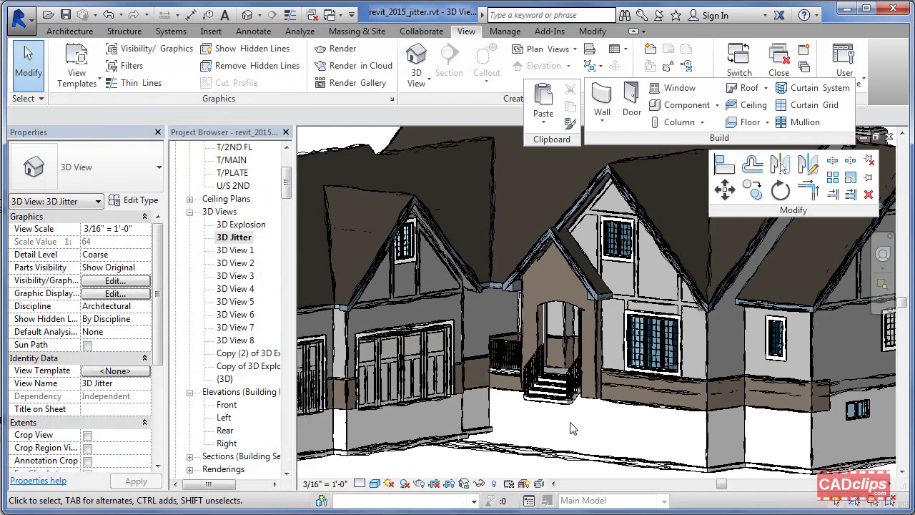
# - Examine the jittered lines along the side gable's roof edges, trim and window
pyautogui.moveTo(571, 429); pyautogui.dragTo(432, 444, button='middle')
pyautogui.scroll(3, 432, 422)
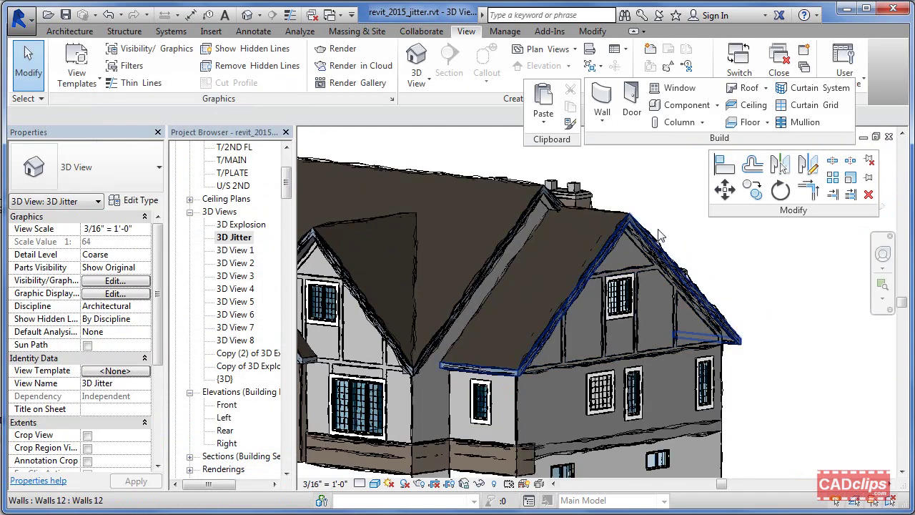
pyautogui.scroll(3, 651, 218)
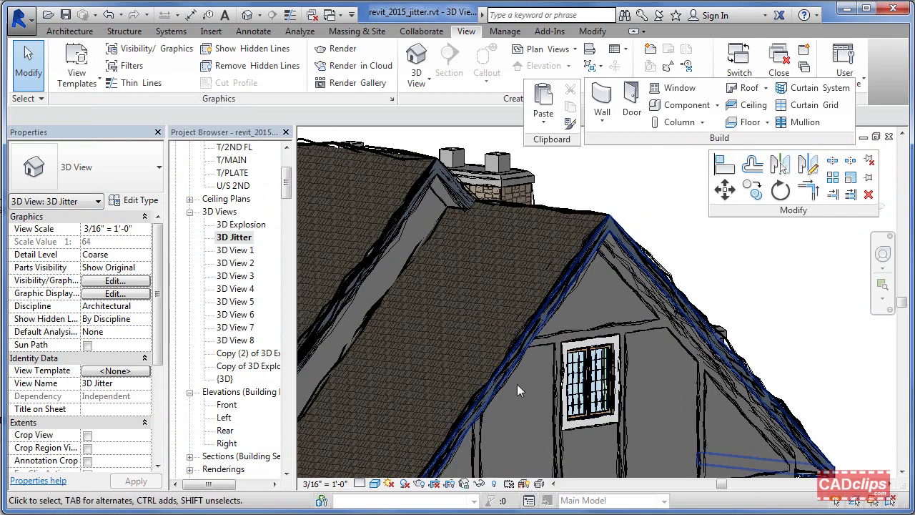
# - Open the Front elevation and bring up the settings of its assigned view template
pyautogui.scroll(-1, 563, 329)
pyautogui.moveTo(563, 328); pyautogui.dragTo(612, 297, button='middle')
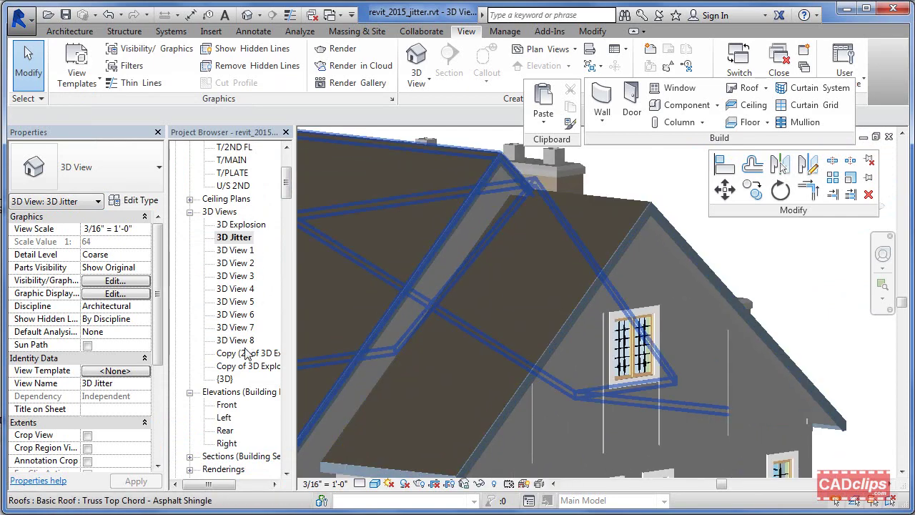
pyautogui.doubleClick(230, 405)
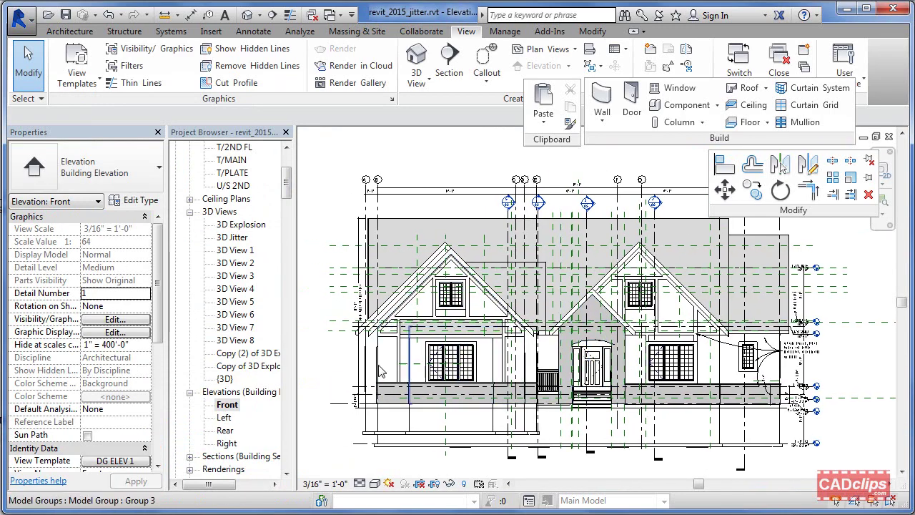
pyautogui.click(115, 461)
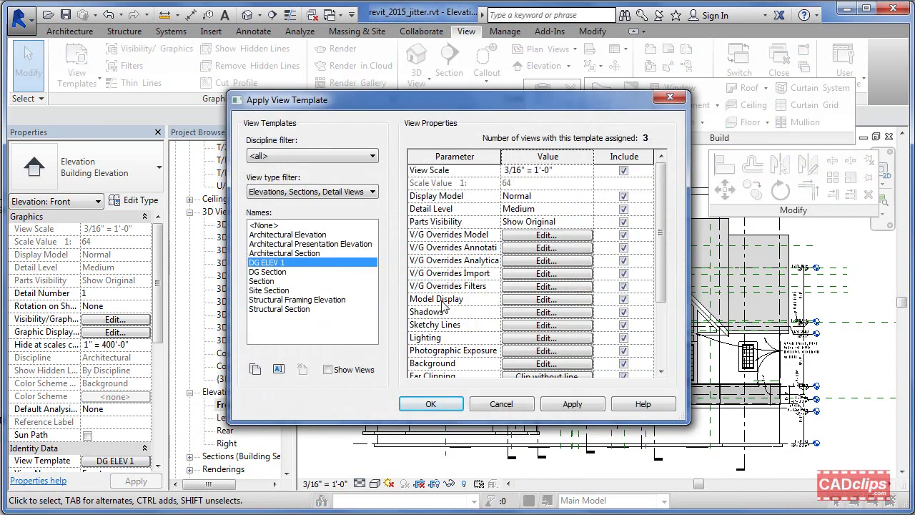
pyautogui.click(550, 303)
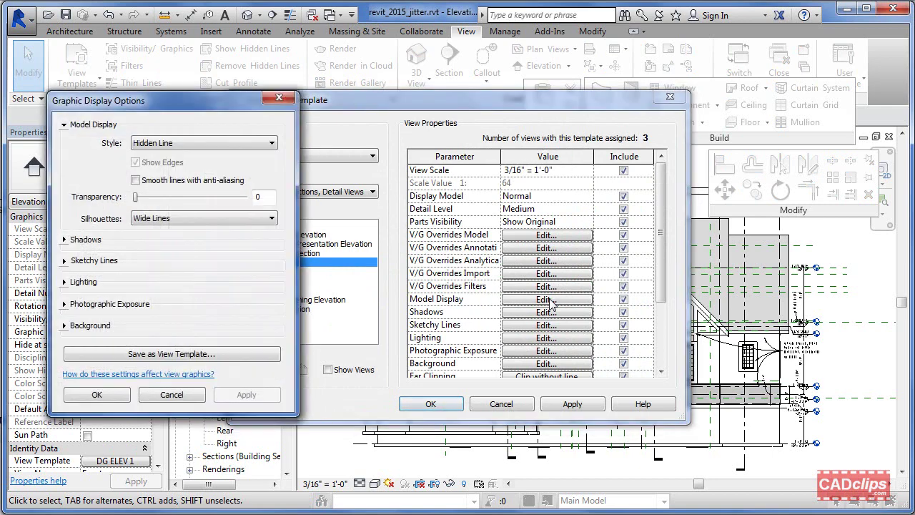
pyautogui.click(65, 260)
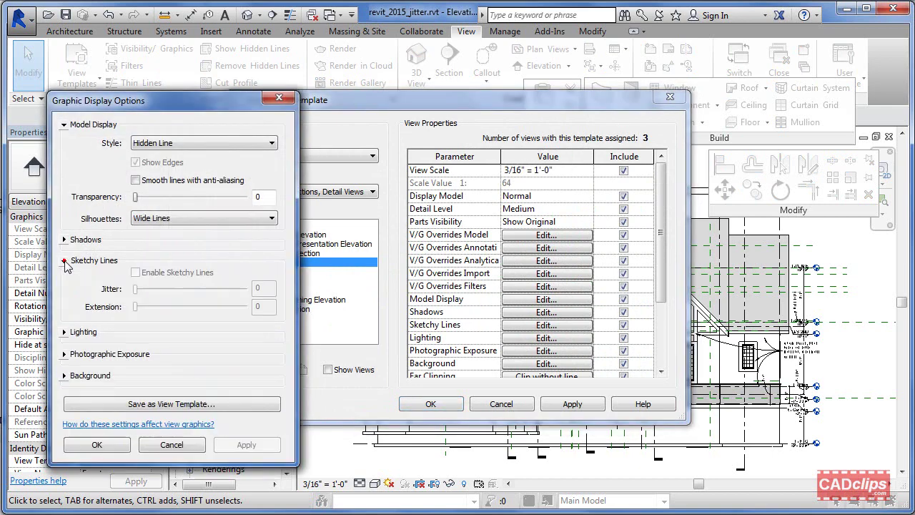
pyautogui.click(146, 293)
pyautogui.click(171, 444)
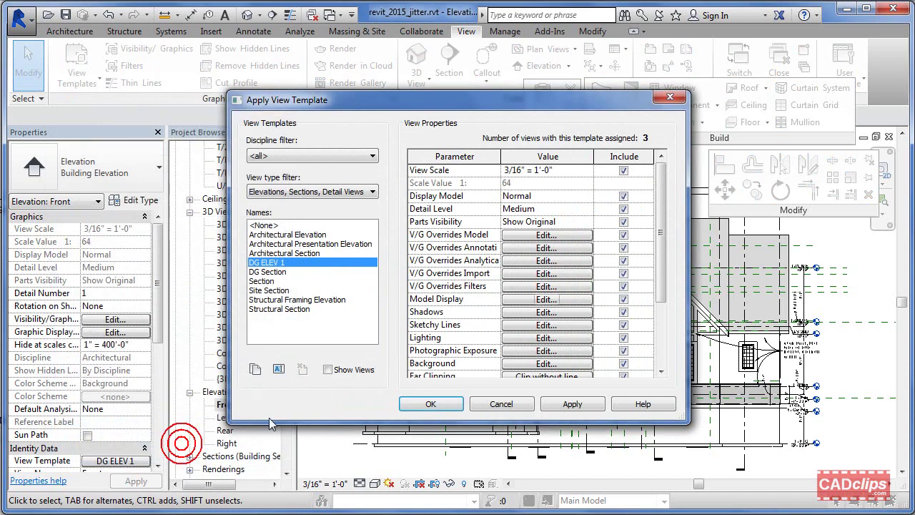
# - Enable sketchy lines with Jitter 5 and Extension 5 in the DG ELEV 1 view template and apply it
pyautogui.click(547, 324)
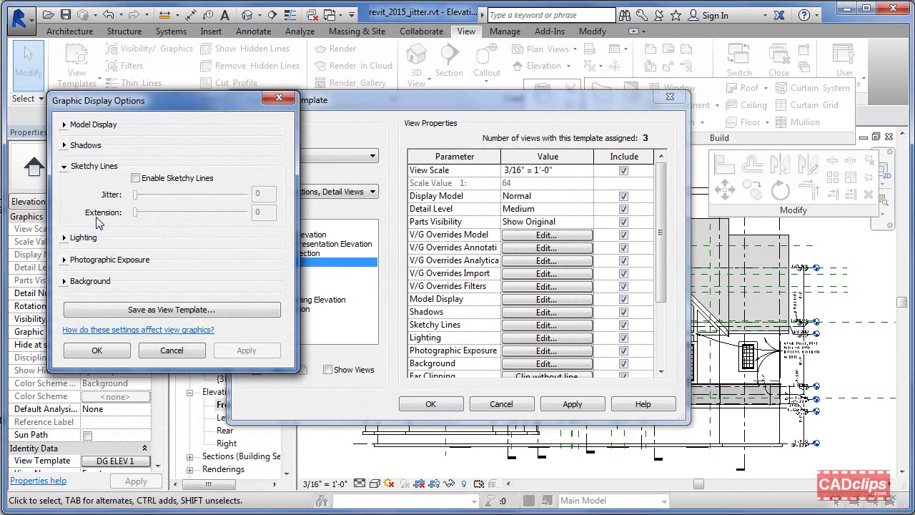
pyautogui.click(136, 178)
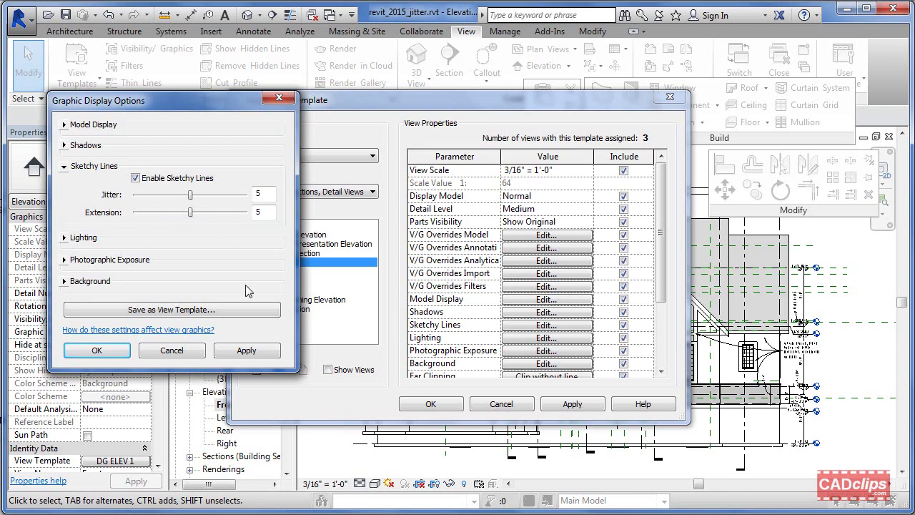
pyautogui.click(247, 350)
pyautogui.click(115, 350)
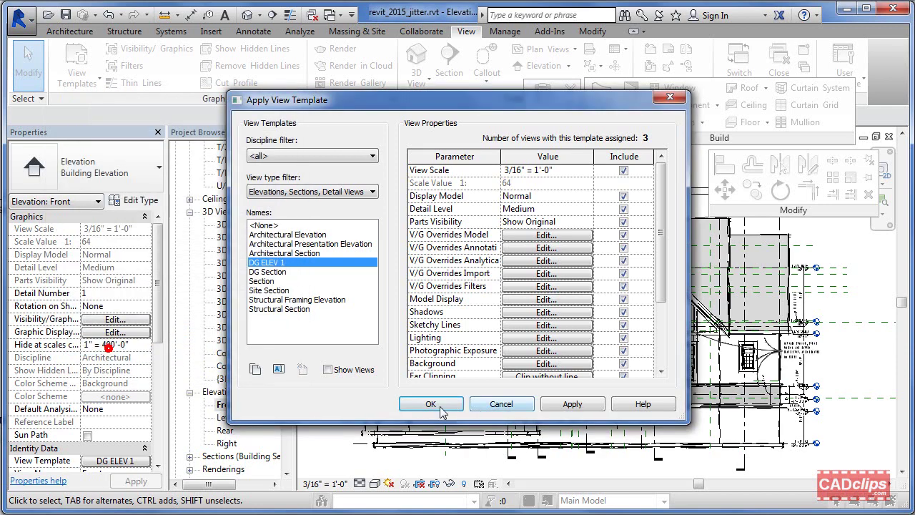
pyautogui.click(437, 402)
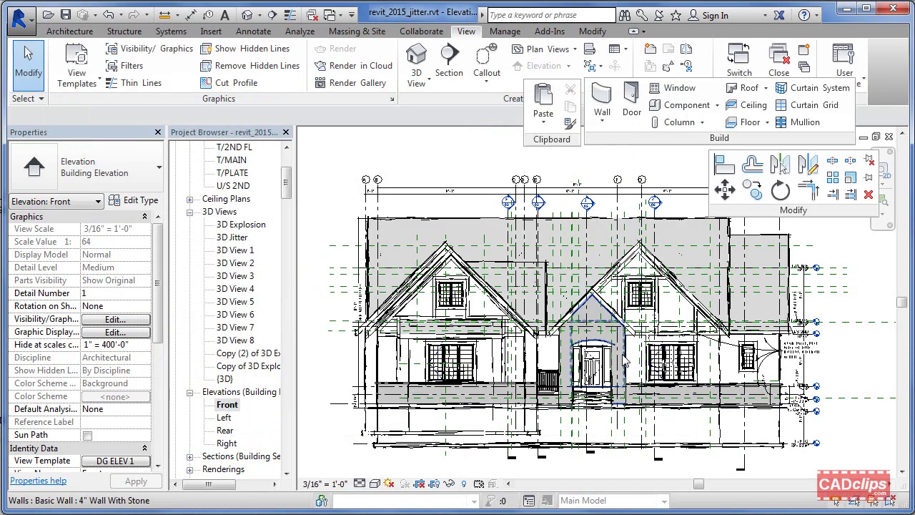
# - Turn on cast shadows and ambient shadows in the Front elevation's DG ELEV 1 view template
pyautogui.scroll(2, 628, 360)
pyautogui.moveTo(640, 396); pyautogui.dragTo(674, 380, button='middle')
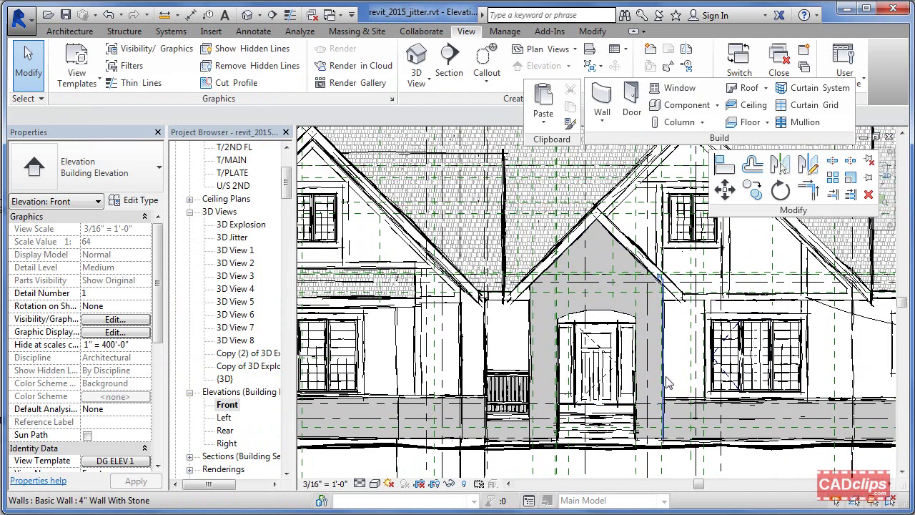
pyautogui.click(391, 485)
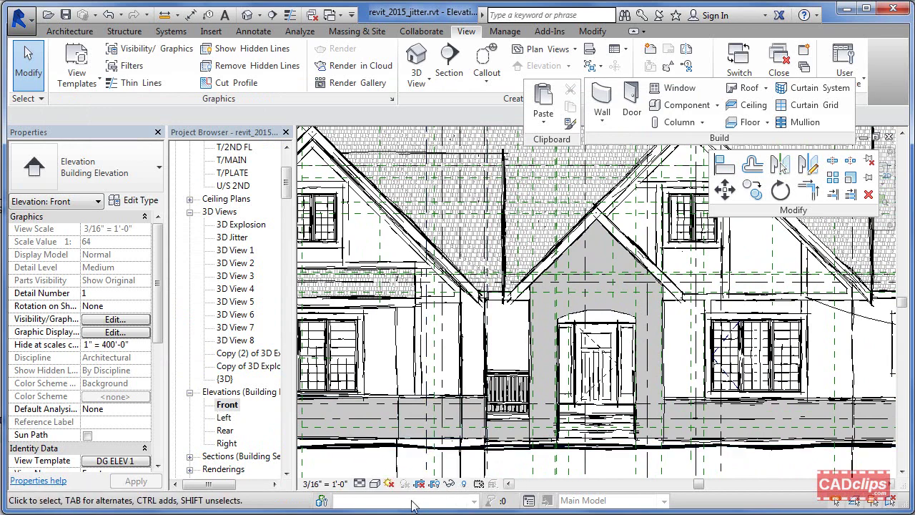
pyautogui.click(113, 461)
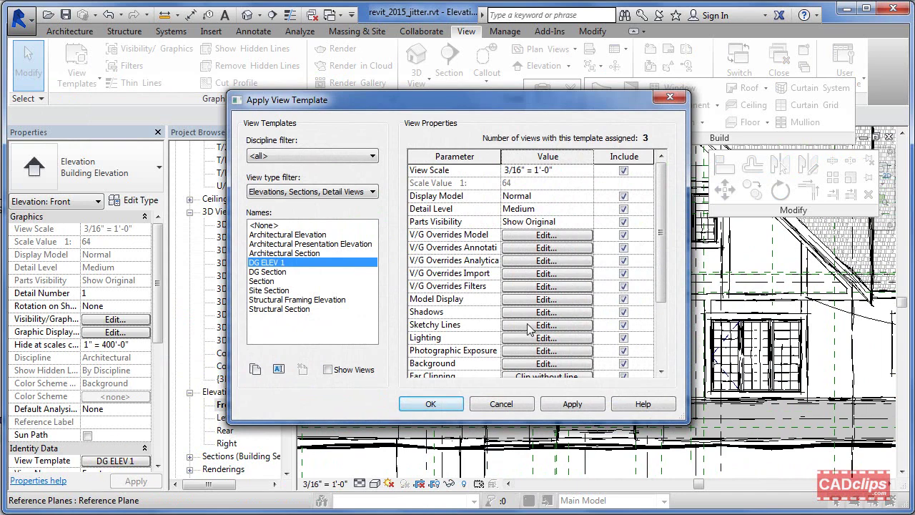
pyautogui.click(528, 312)
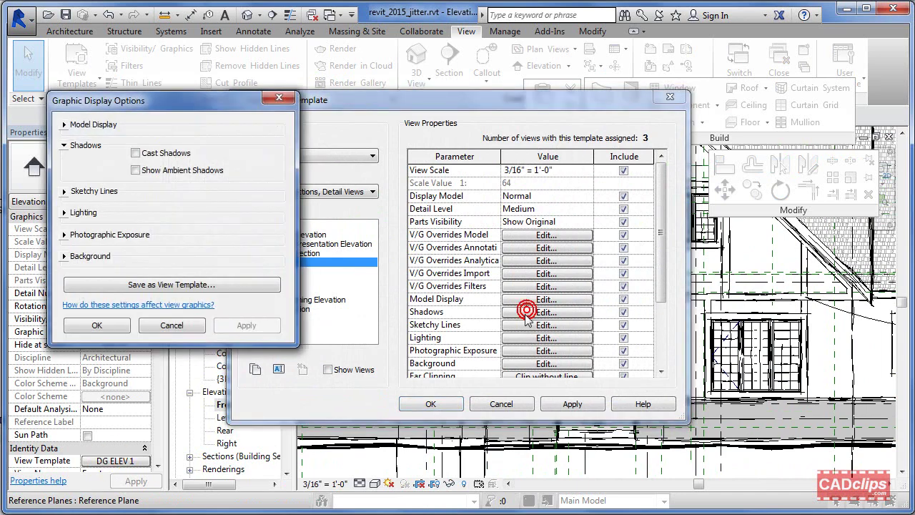
pyautogui.click(135, 154)
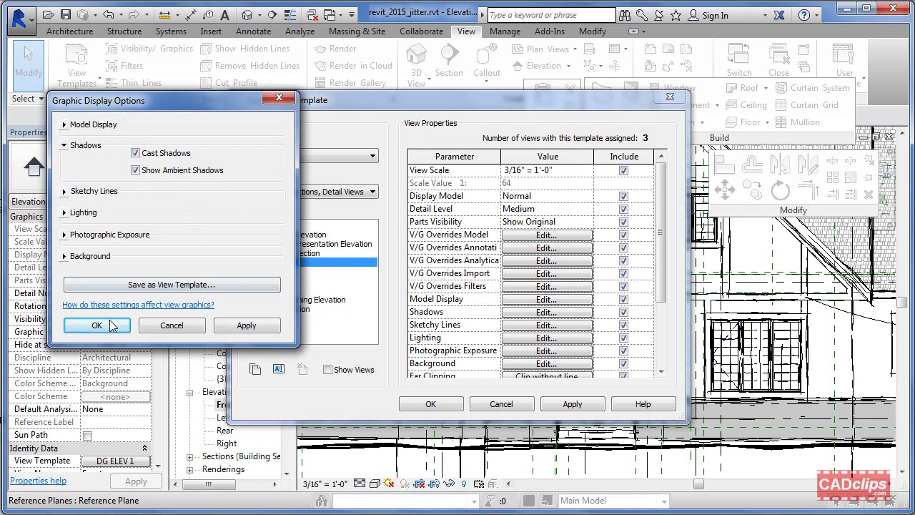
pyautogui.click(96, 325)
pyautogui.click(433, 404)
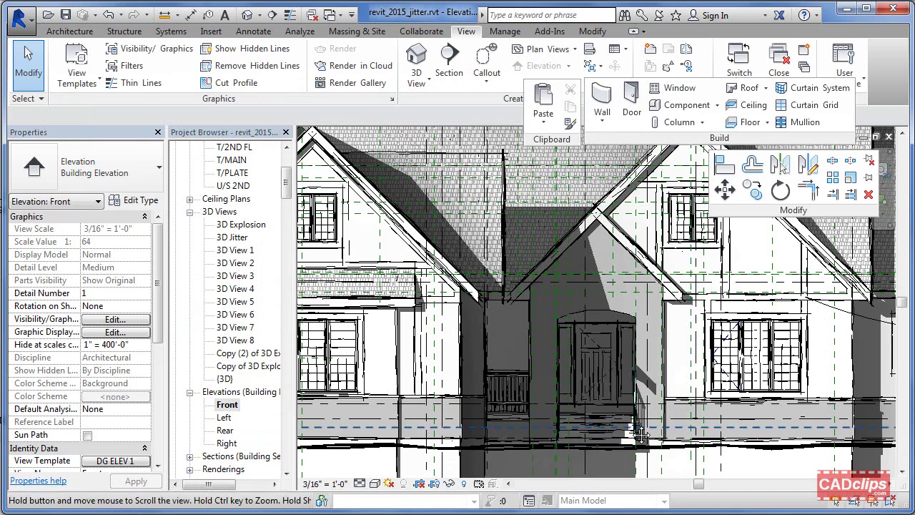
# - Examine the sketchy linework and shadows across the whole Front elevation and in the Left elevation
pyautogui.scroll(-5, 614, 432)
pyautogui.moveTo(647, 427); pyautogui.dragTo(719, 403, button='middle')
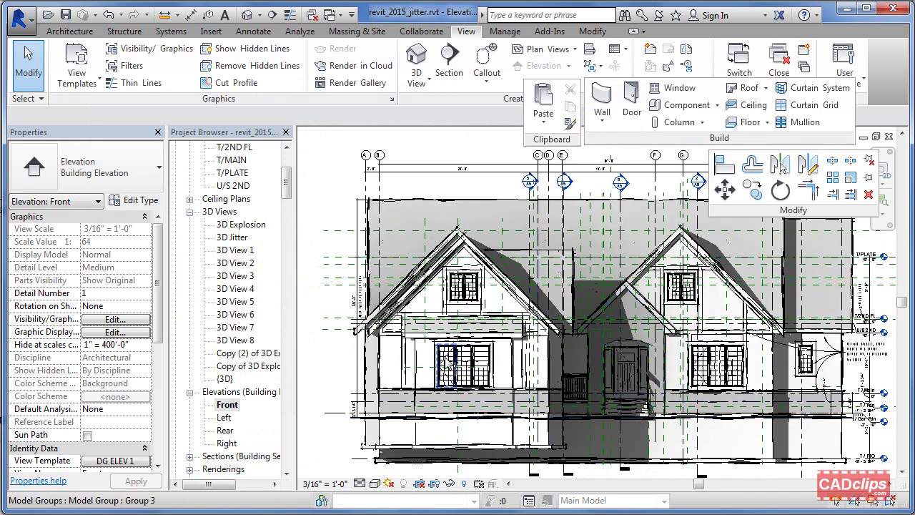
pyautogui.doubleClick(225, 417)
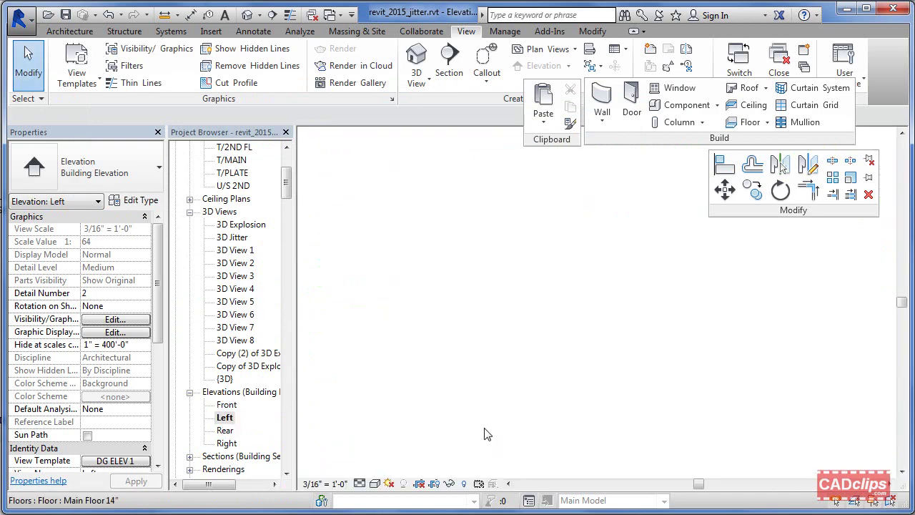
pyautogui.moveTo(519, 405); pyautogui.dragTo(564, 433, button='middle')
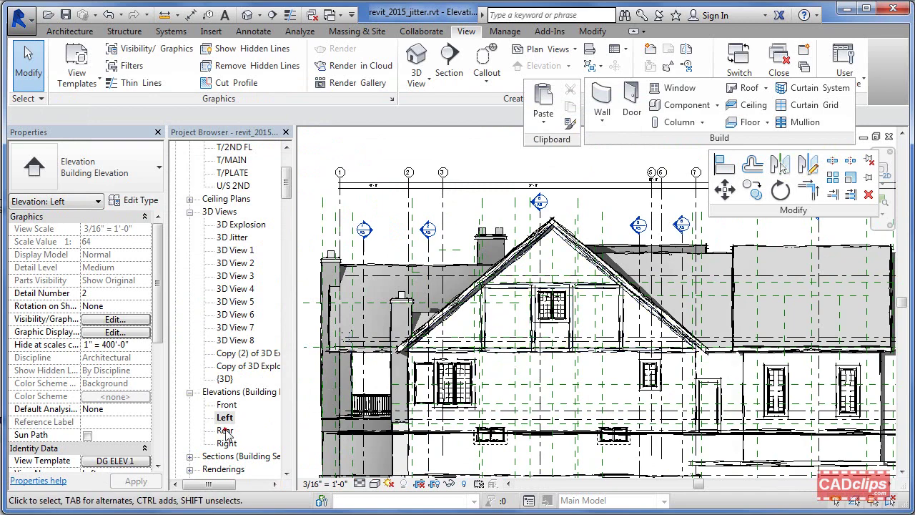
# - Open the Rear elevation and assign the DG ELEV 1 view template to it
pyautogui.doubleClick(225, 430)
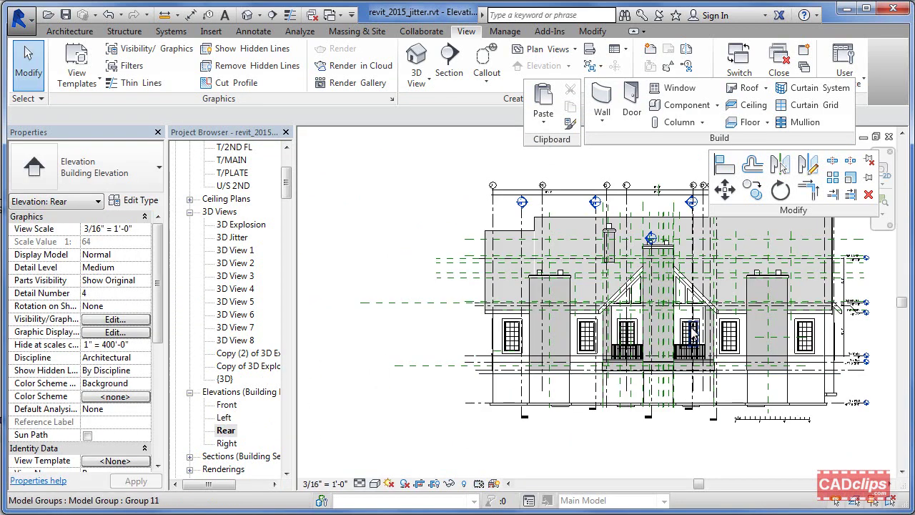
pyautogui.scroll(6, 715, 329)
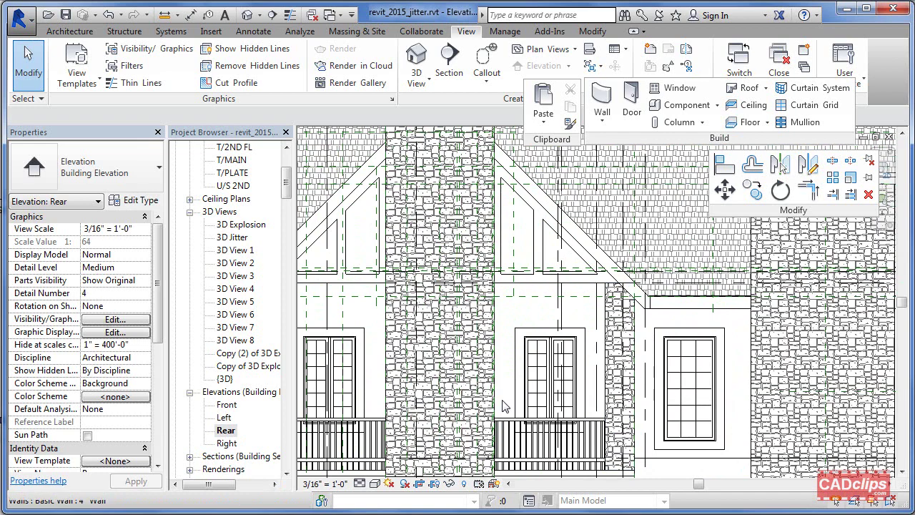
pyautogui.click(121, 465)
pyautogui.click(270, 263)
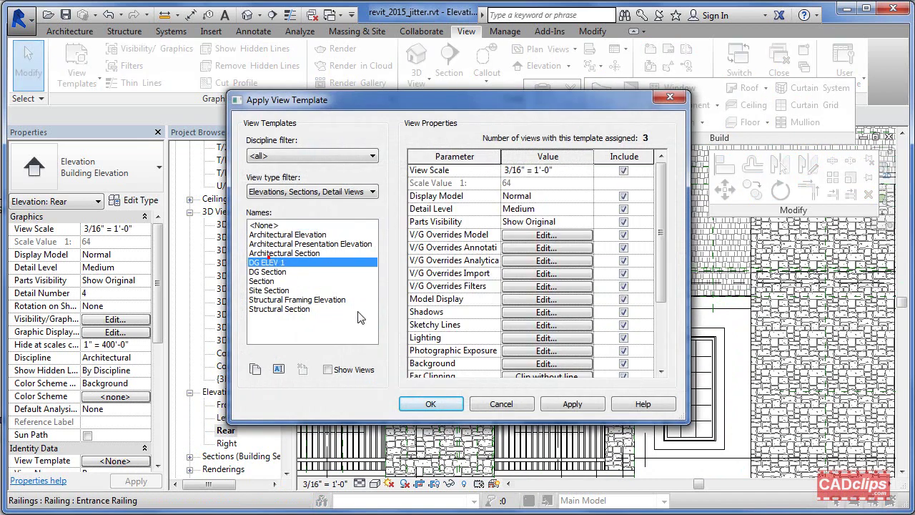
pyautogui.click(438, 405)
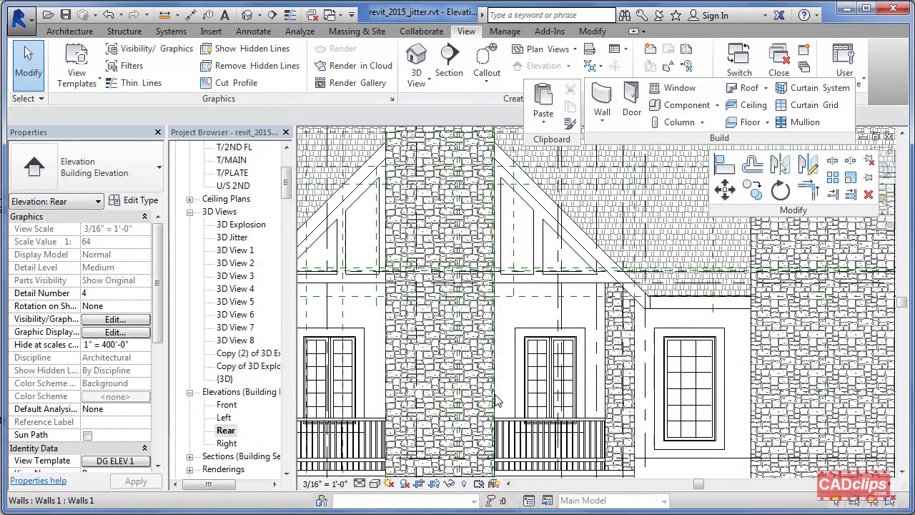
pyautogui.scroll(-2, 494, 400)
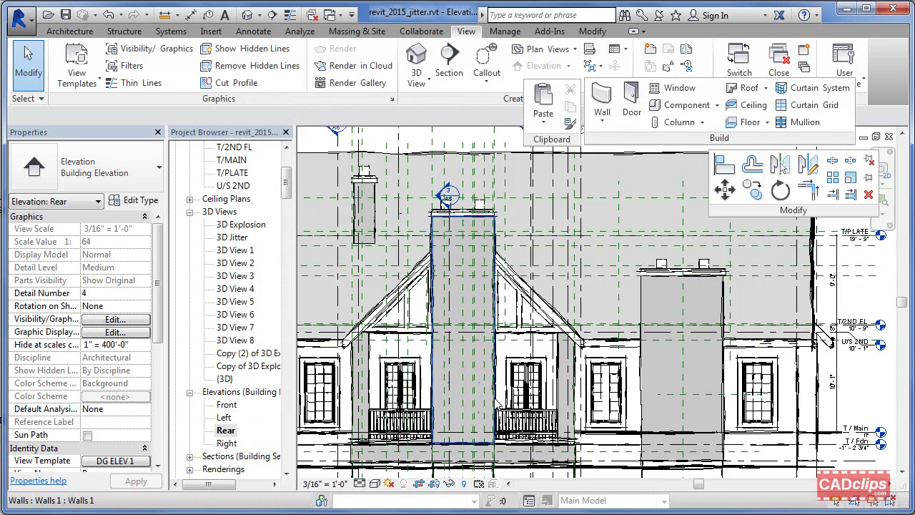
pyautogui.moveTo(566, 409); pyautogui.dragTo(626, 409, button='middle')
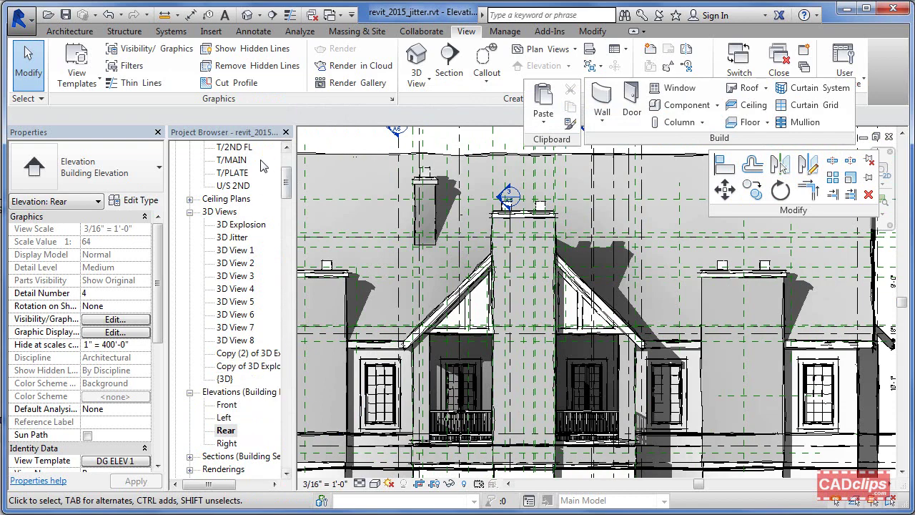
# - Create a perspective camera view from the T/MAIN floor plan, with the eye outside the front corner and the target across the house
pyautogui.doubleClick(240, 161)
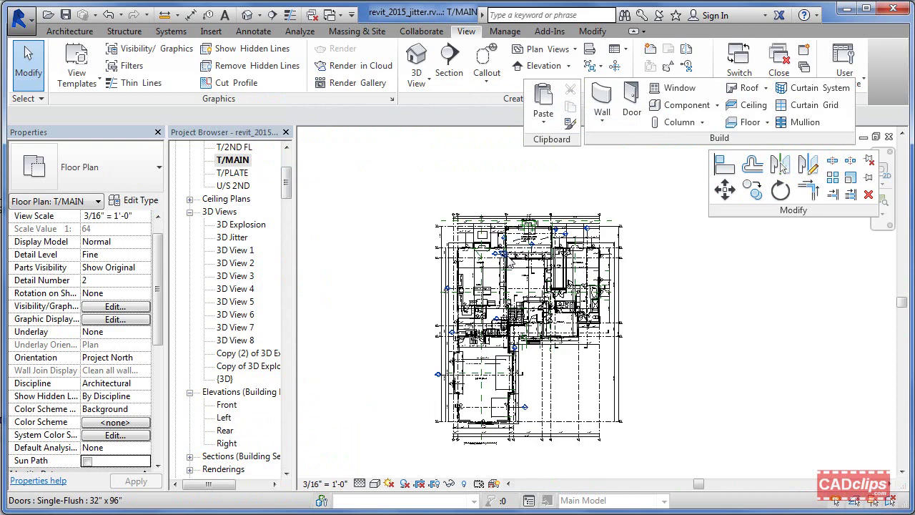
pyautogui.click(260, 15)
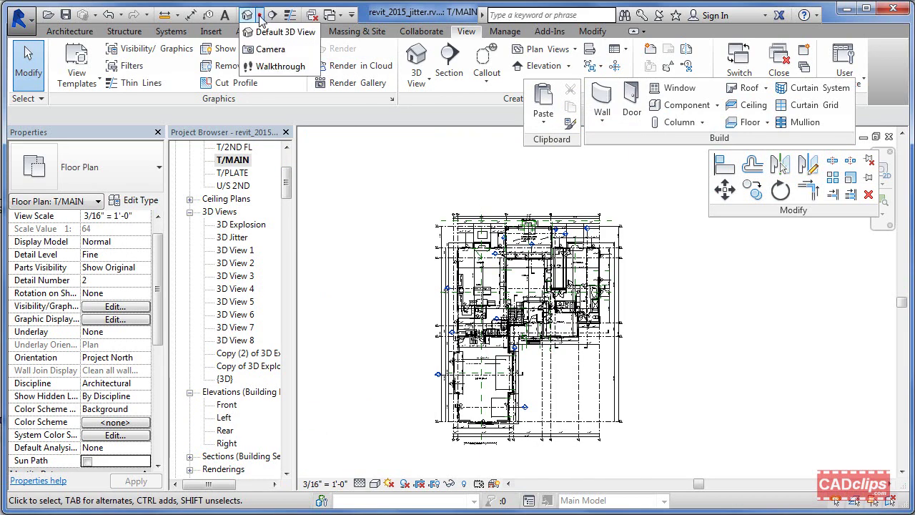
pyautogui.click(268, 50)
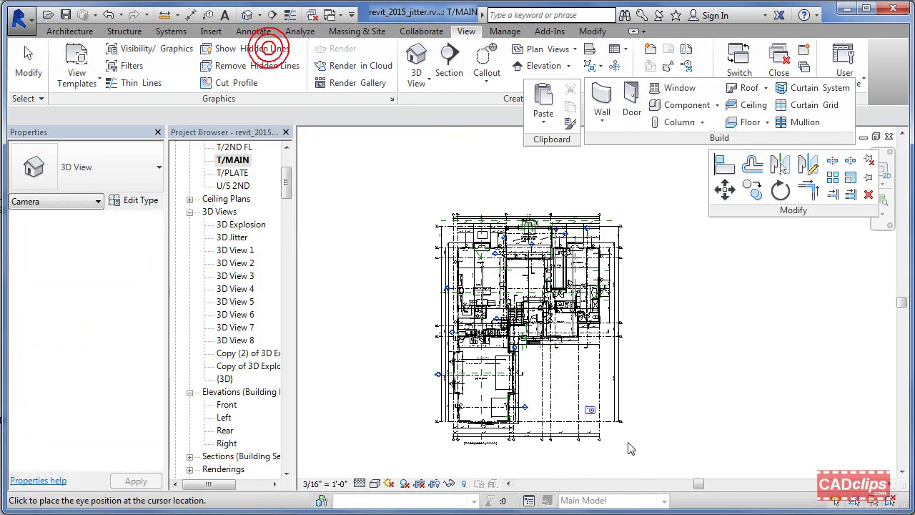
pyautogui.click(690, 463)
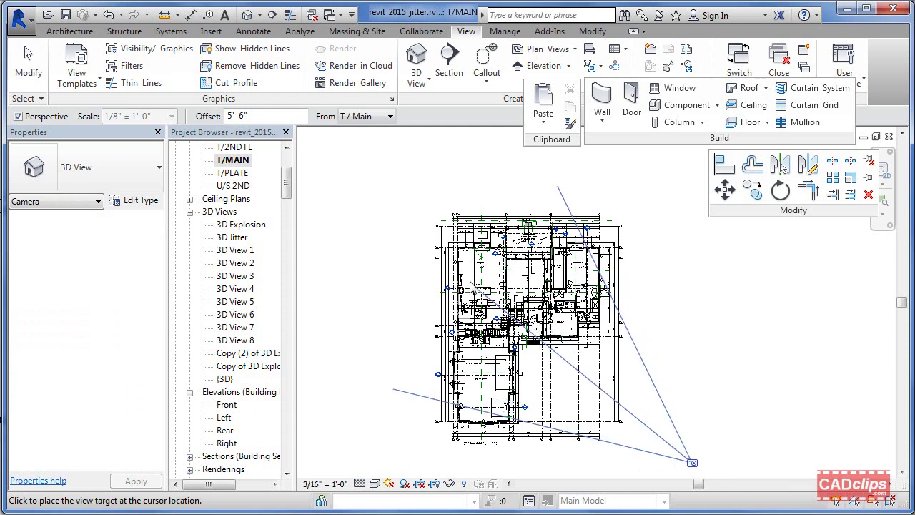
pyautogui.click(435, 264)
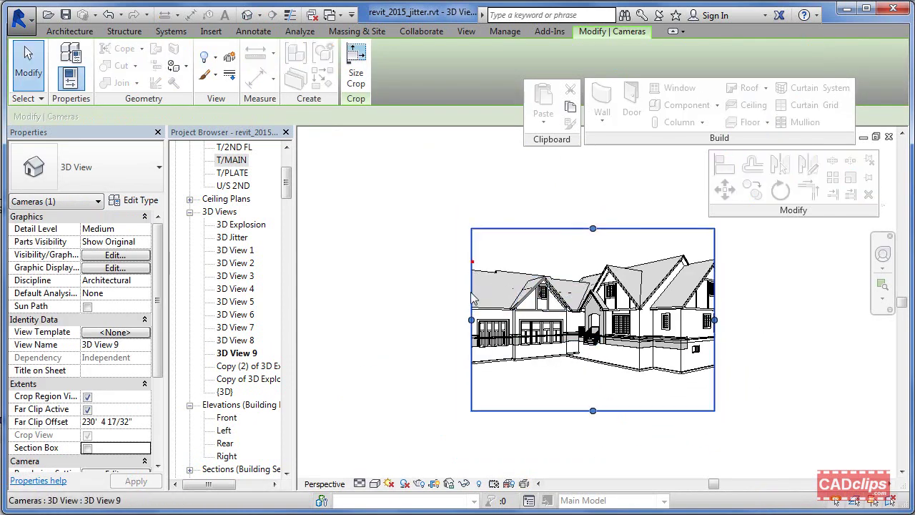
# - Widen the camera view's crop region on both sides to fit the entire house
pyautogui.moveTo(471, 319); pyautogui.dragTo(415, 319)
pyautogui.moveTo(714, 319); pyautogui.dragTo(812, 321)
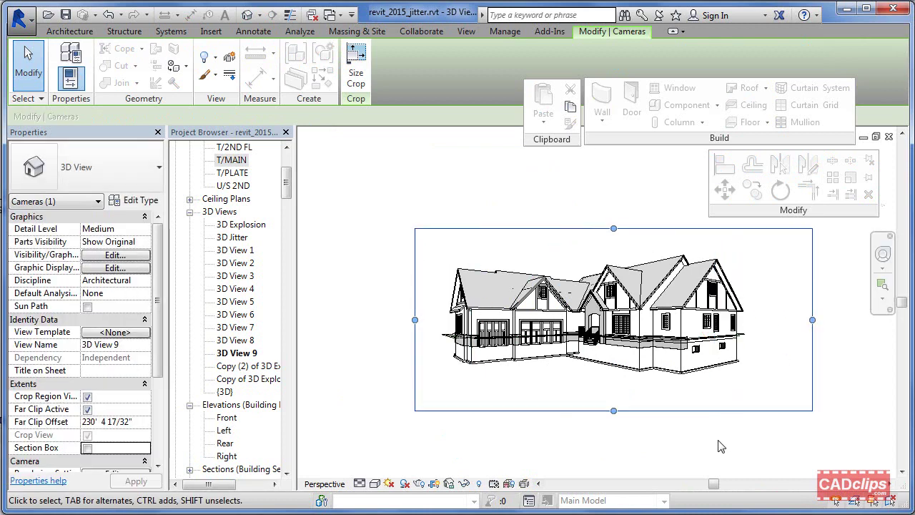
pyautogui.click(629, 459)
pyautogui.scroll(3, 598, 367)
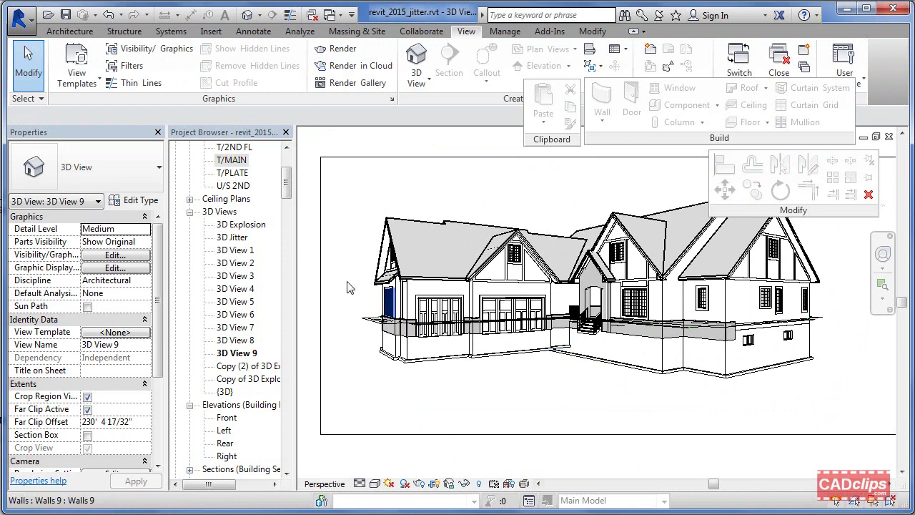
# - Enable sketchy lines in the new camera view's graphic display options with jitter 8 and extension 8
pyautogui.click(116, 268)
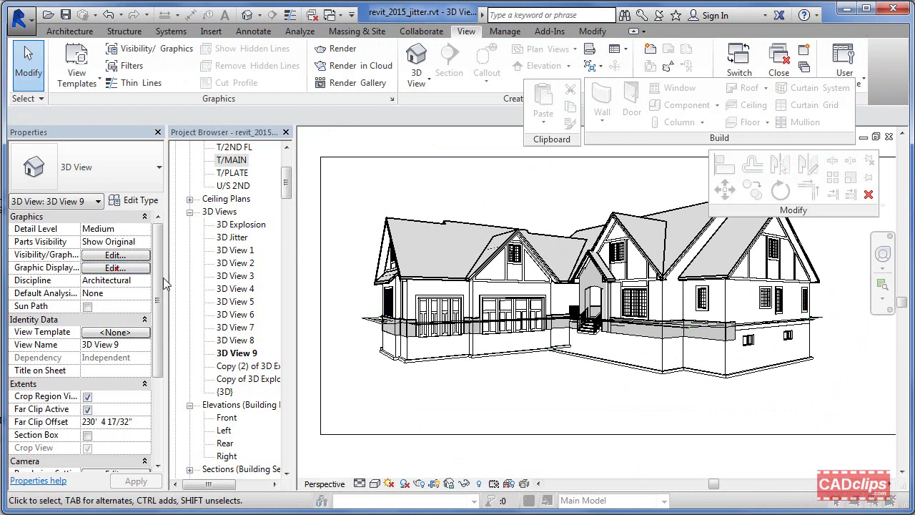
pyautogui.click(65, 260)
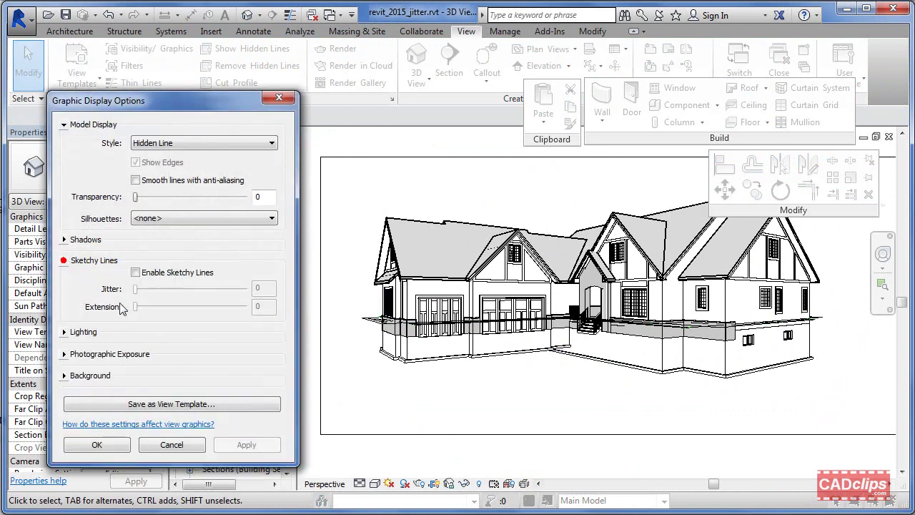
pyautogui.click(135, 273)
pyautogui.moveTo(136, 289); pyautogui.dragTo(207, 296)
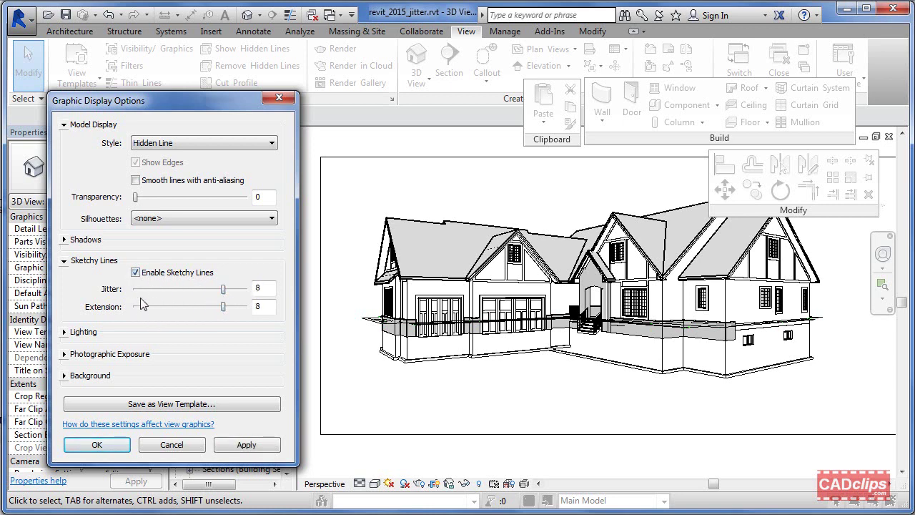
pyautogui.click(246, 444)
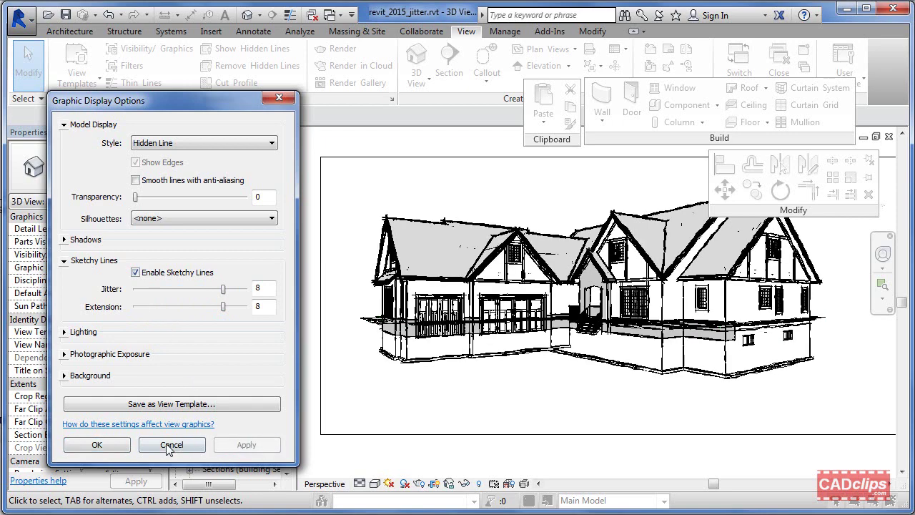
pyautogui.click(100, 444)
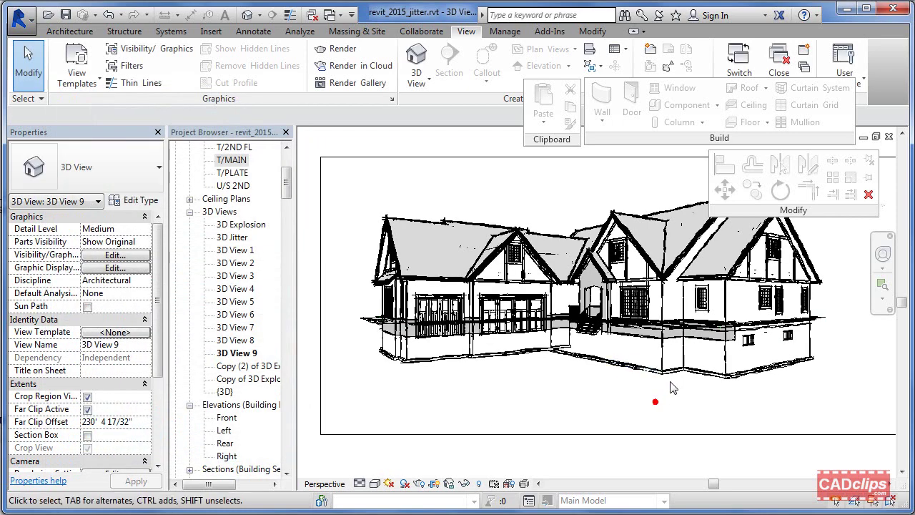
# - Examine the sketchy linework around the house in the camera view, including the chimney and deck side
pyautogui.keyDown('shift'); pyautogui.moveTo(674, 389); pyautogui.dragTo(684, 400, button='middle'); pyautogui.keyUp('shift')
pyautogui.click(595, 265)
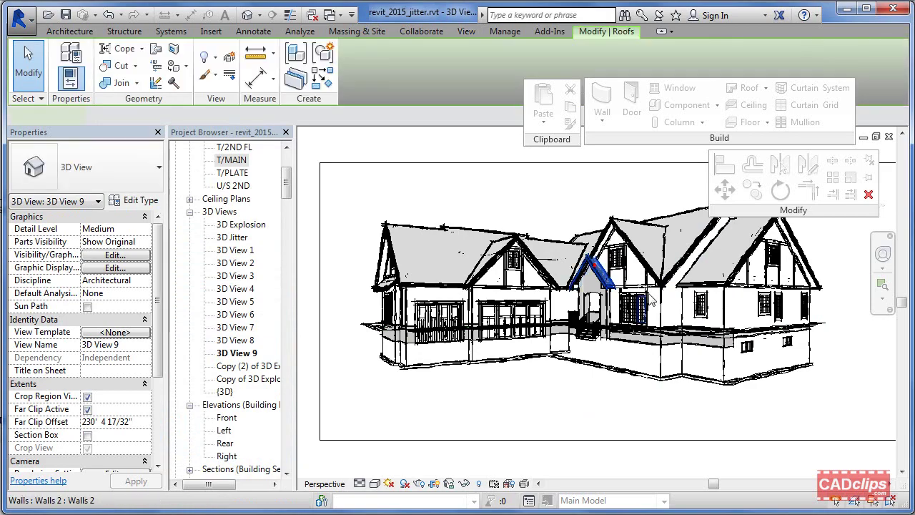
pyautogui.keyDown('shift'); pyautogui.moveTo(650, 298); pyautogui.dragTo(662, 363, button='middle'); pyautogui.keyUp('shift')
pyautogui.scroll(4, 654, 357)
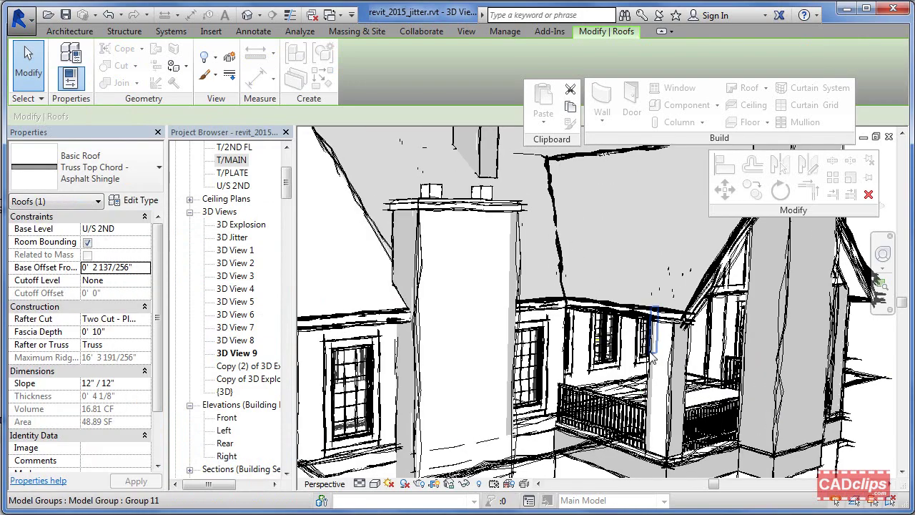
pyautogui.scroll(-3, 608, 413)
pyautogui.keyDown('shift'); pyautogui.moveTo(514, 401); pyautogui.dragTo(788, 398, button='middle'); pyautogui.keyUp('shift')
pyautogui.keyDown('shift'); pyautogui.moveTo(684, 401); pyautogui.dragTo(724, 441, button='middle'); pyautogui.keyUp('shift')
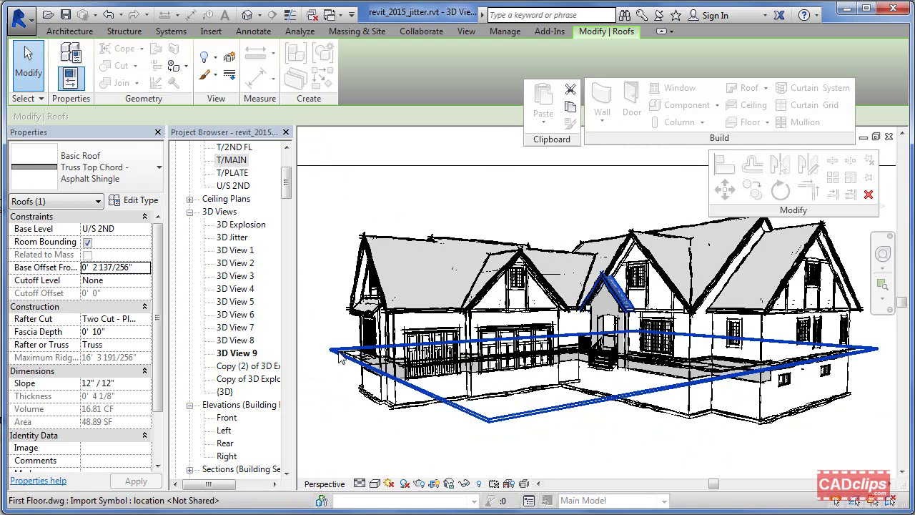
# - Temporarily isolate the imported First Floor.dwg drawing in the camera view
pyautogui.click(338, 358)
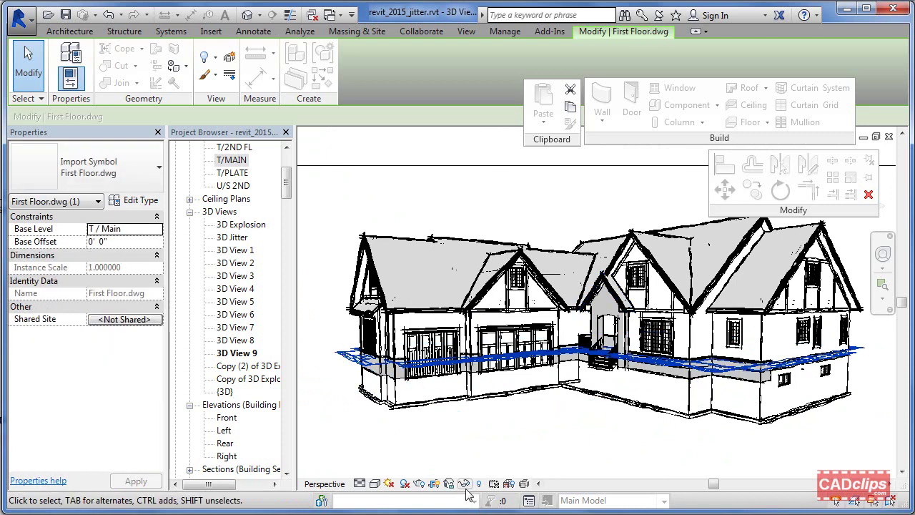
pyautogui.click(464, 483)
pyautogui.click(512, 431)
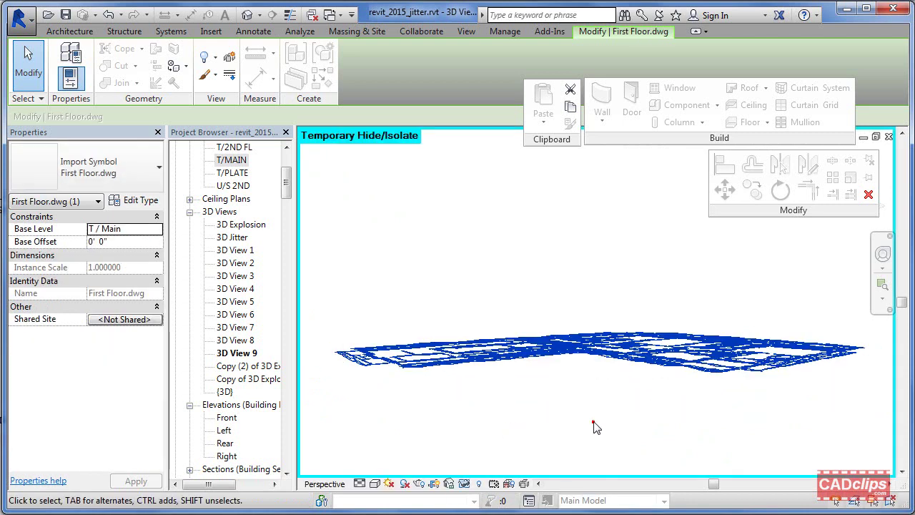
pyautogui.keyDown('shift'); pyautogui.moveTo(596, 427); pyautogui.dragTo(664, 400, button='middle'); pyautogui.keyUp('shift')
pyautogui.click(609, 293)
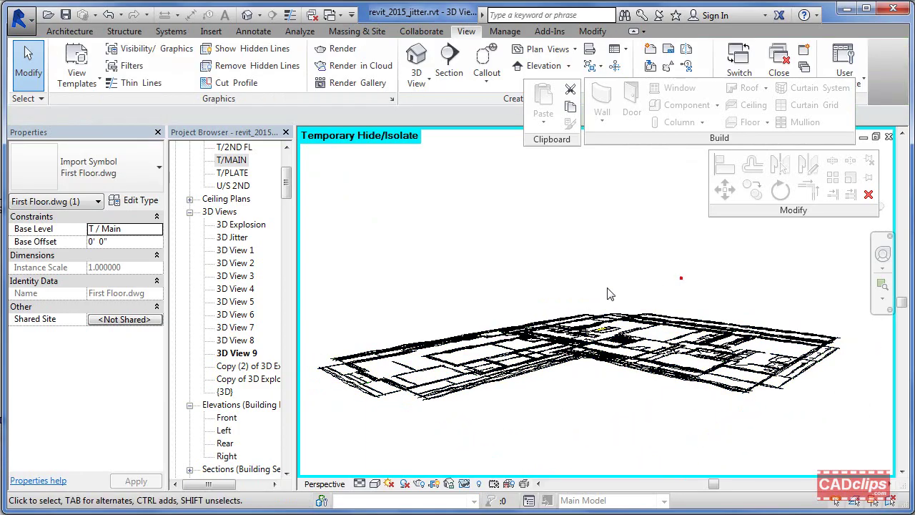
# - Examine the sketchy linework of the isolated floor plan drawing from above, both close up and as a whole
pyautogui.keyDown('shift'); pyautogui.moveTo(609, 294); pyautogui.dragTo(687, 415, button='middle'); pyautogui.keyUp('shift')
pyautogui.scroll(5, 645, 355)
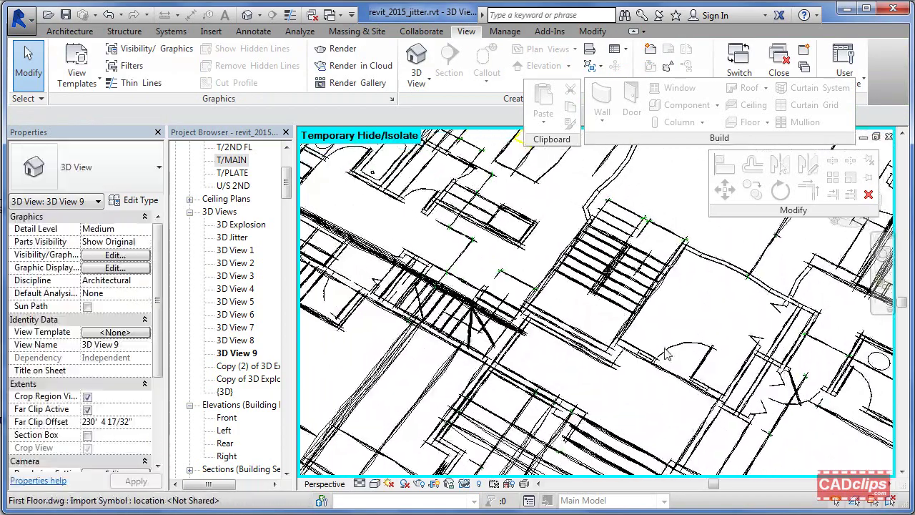
pyautogui.scroll(4, 639, 336)
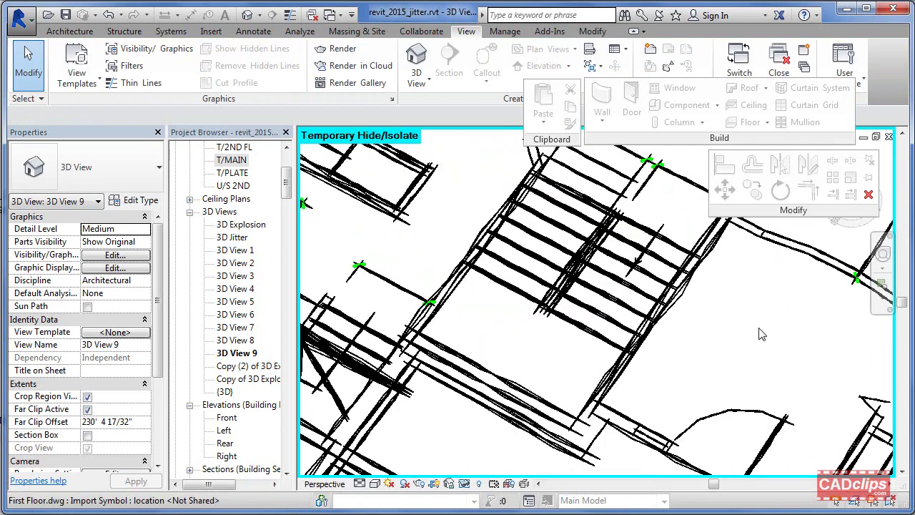
pyautogui.scroll(-6, 747, 338)
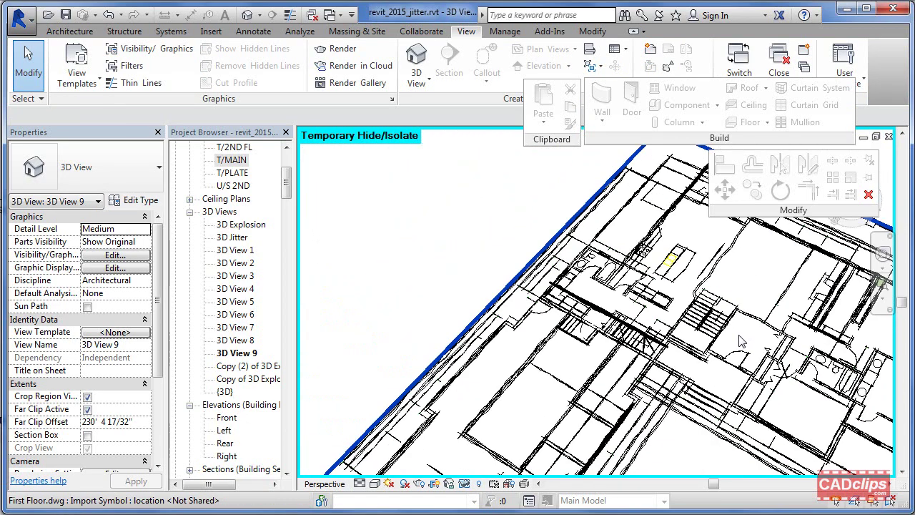
pyautogui.moveTo(743, 339); pyautogui.dragTo(640, 305, button='middle')
pyautogui.keyDown('shift'); pyautogui.moveTo(622, 207); pyautogui.dragTo(629, 236, button='middle'); pyautogui.keyUp('shift')
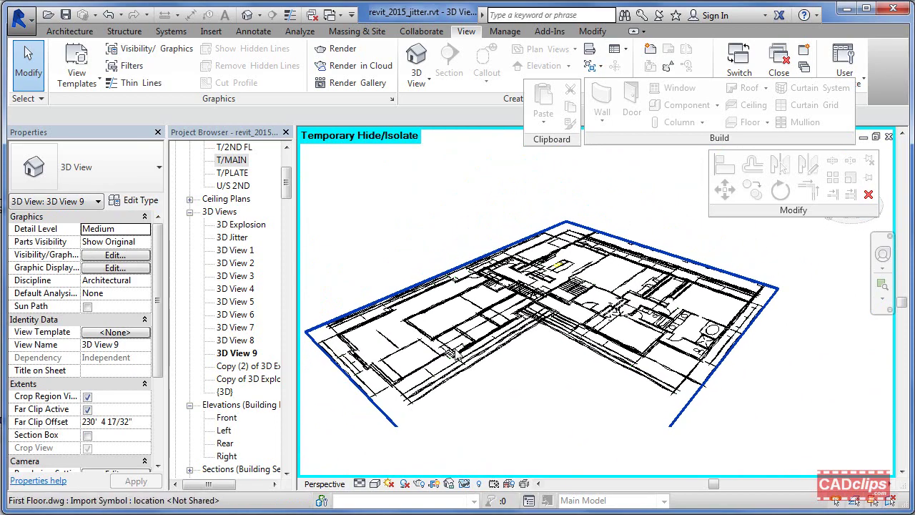
# - Reset the temporary isolation to bring back the whole house and leave Reveal Hidden Elements mode
pyautogui.click(466, 488)
pyautogui.click(504, 483)
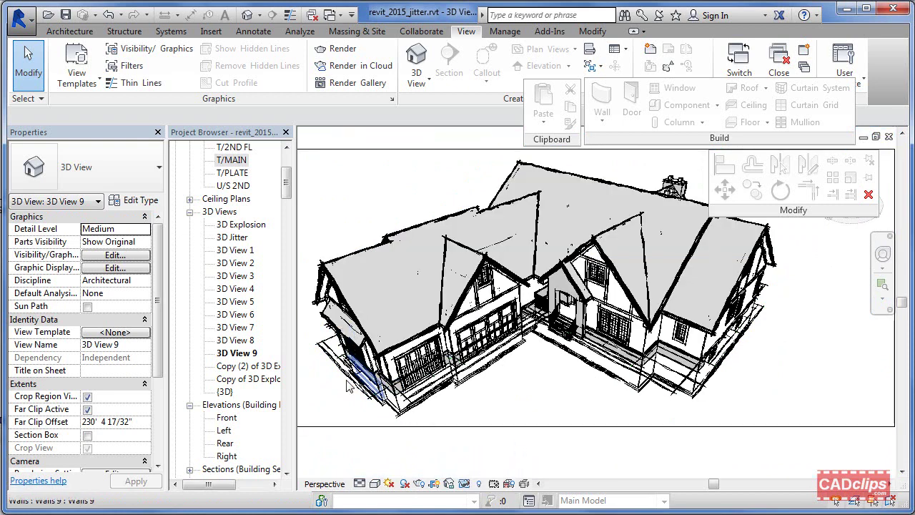
pyautogui.click(346, 384)
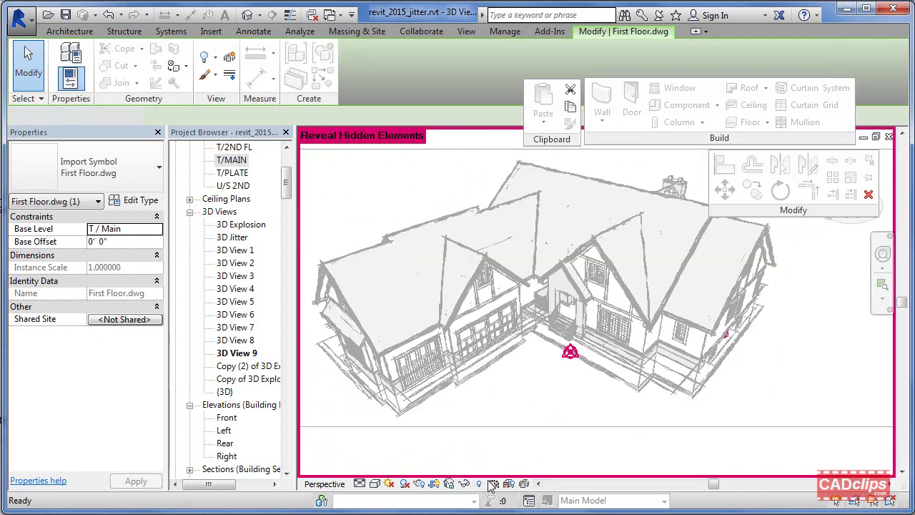
pyautogui.click(479, 484)
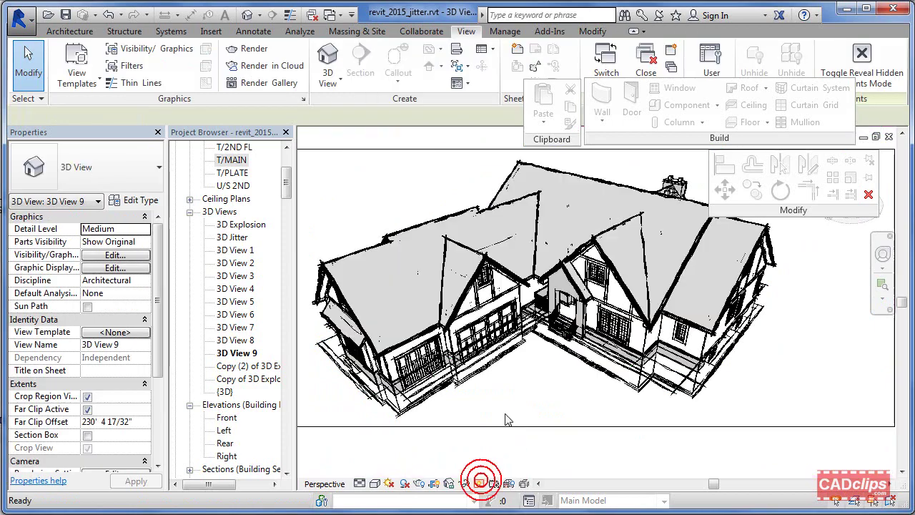
# - Hide the selected continuous wall footing below the garage front as an element in the camera view
pyautogui.click(453, 392)
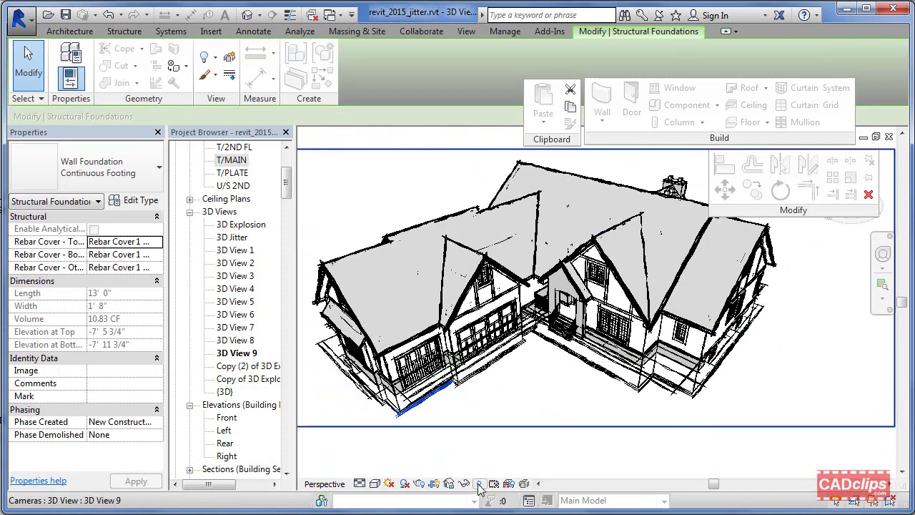
pyautogui.click(212, 55)
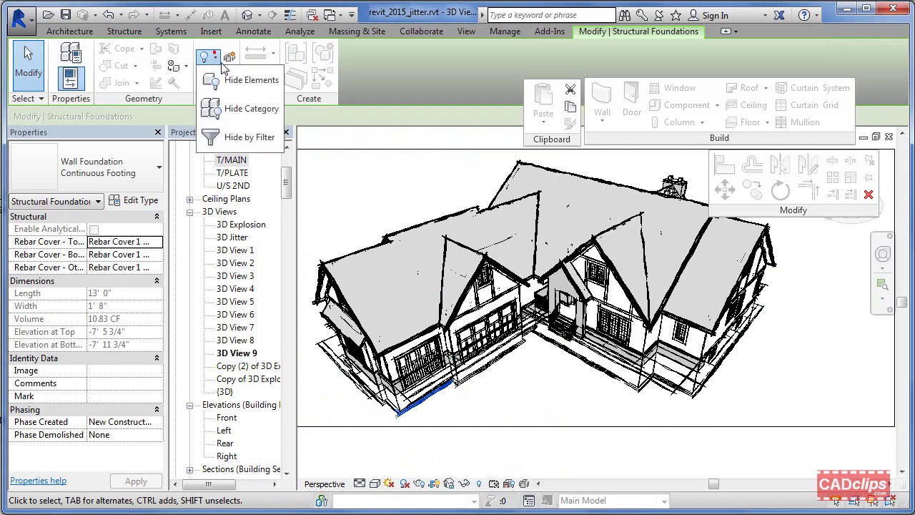
pyautogui.click(256, 79)
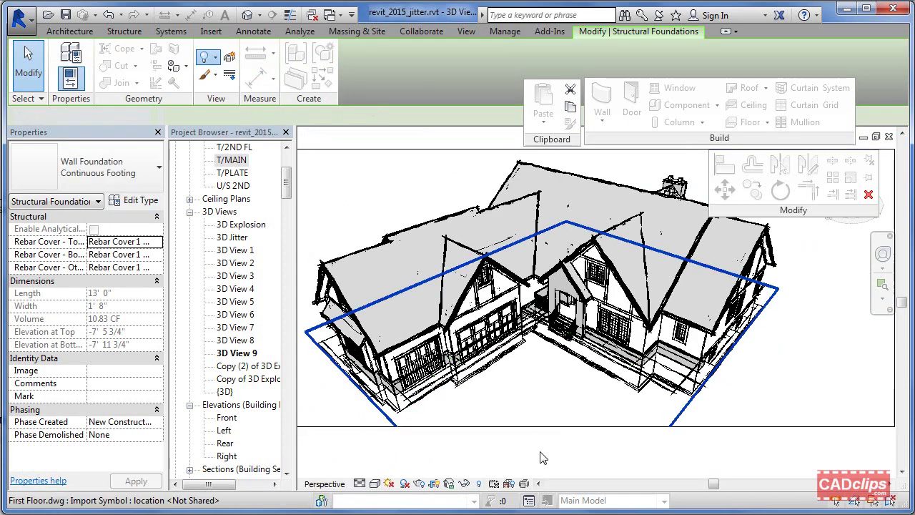
# - Hide the imported First Floor.dwg drawing as an element in the camera view
pyautogui.click(345, 399)
pyautogui.keyDown('shift'); pyautogui.moveTo(344, 399); pyautogui.dragTo(382, 304, button='middle'); pyautogui.keyUp('shift')
pyautogui.click(212, 56)
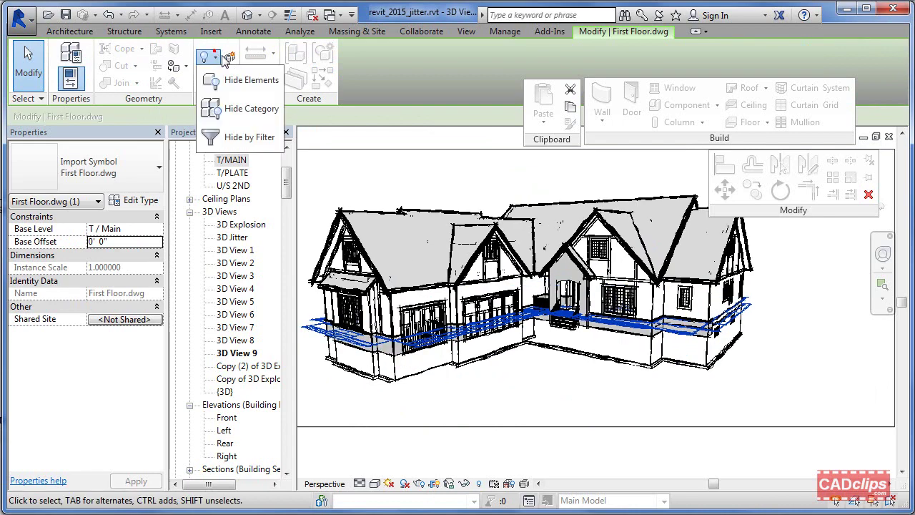
pyautogui.click(252, 80)
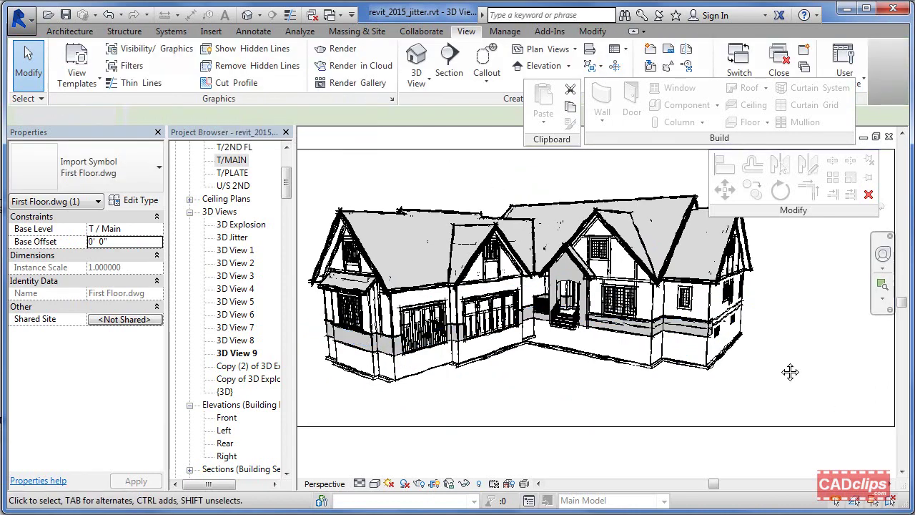
pyautogui.keyDown('shift'); pyautogui.moveTo(787, 370); pyautogui.dragTo(763, 377, button='middle'); pyautogui.keyUp('shift')
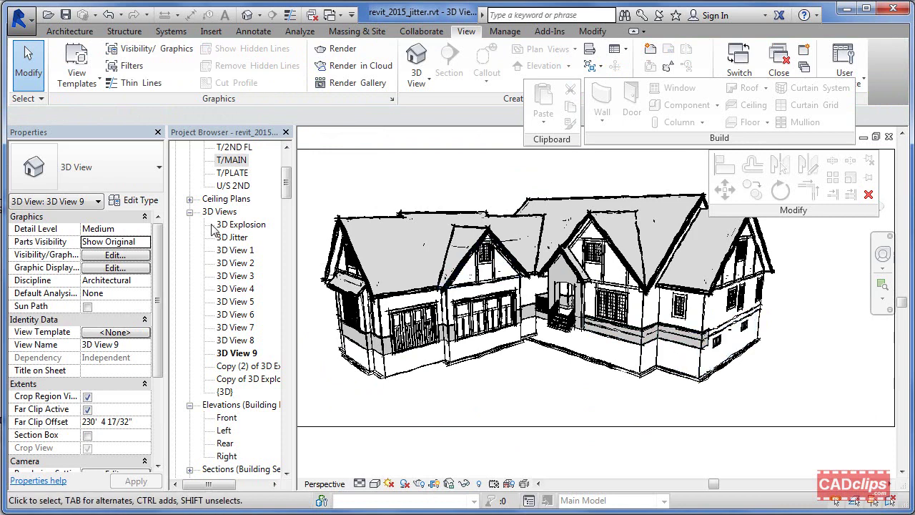
# - Open the T/MAIN floor plan and set its detail level to Coarse
pyautogui.doubleClick(239, 161)
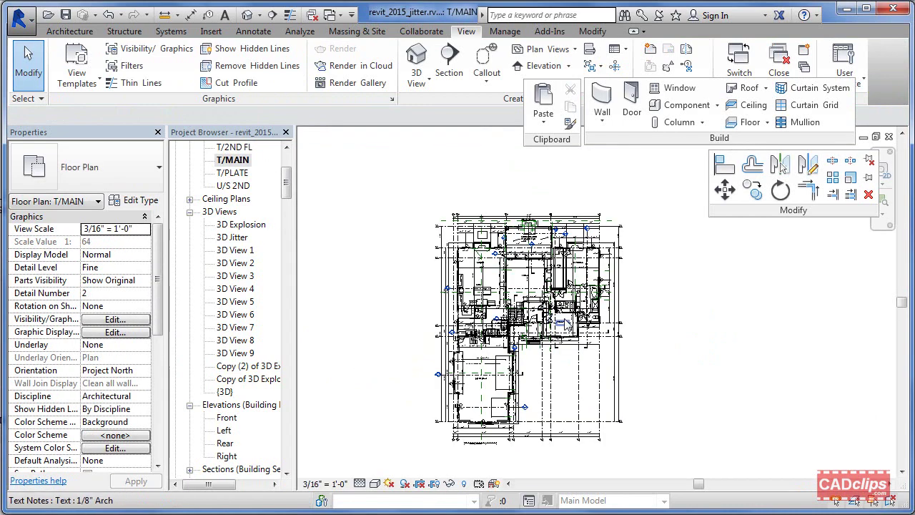
pyautogui.scroll(6, 567, 325)
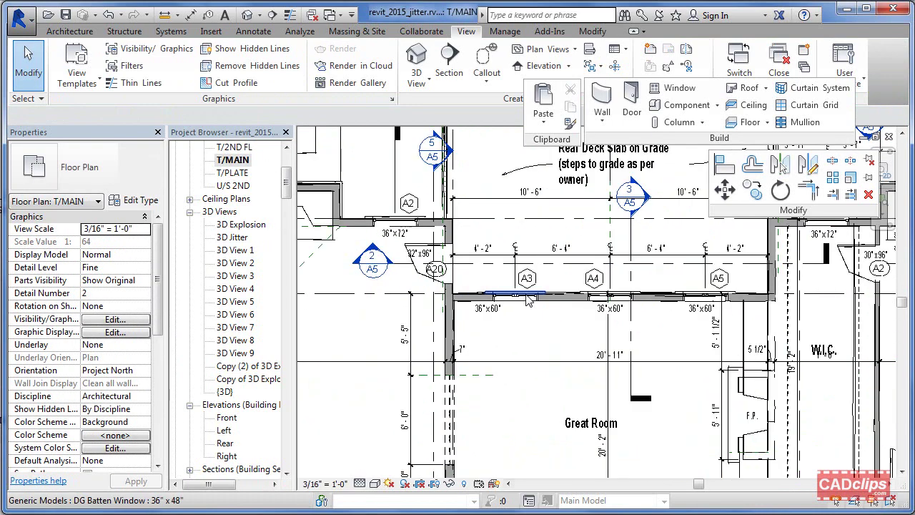
pyautogui.scroll(2, 526, 300)
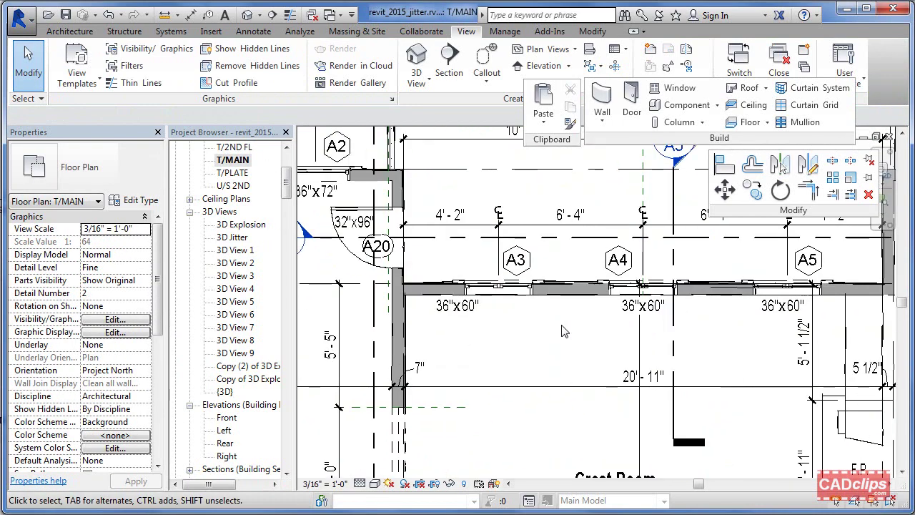
pyautogui.click(361, 484)
pyautogui.click(384, 440)
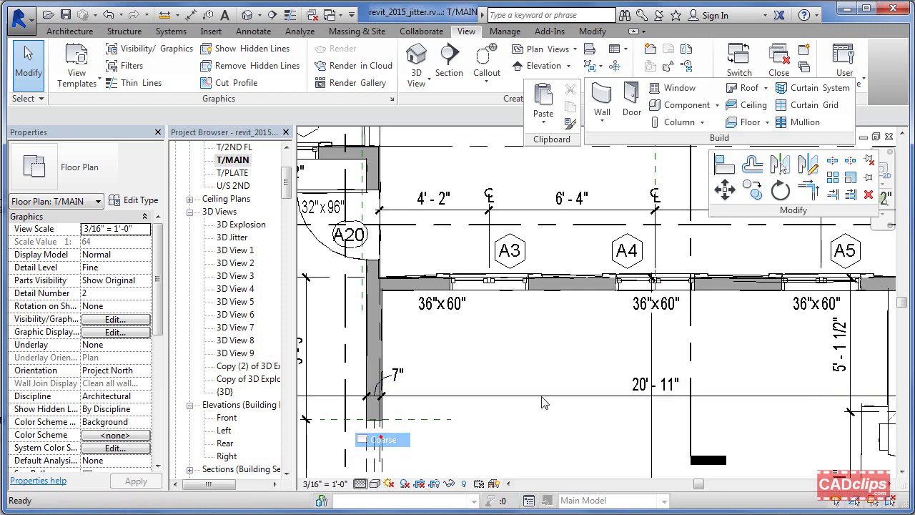
pyautogui.click(362, 484)
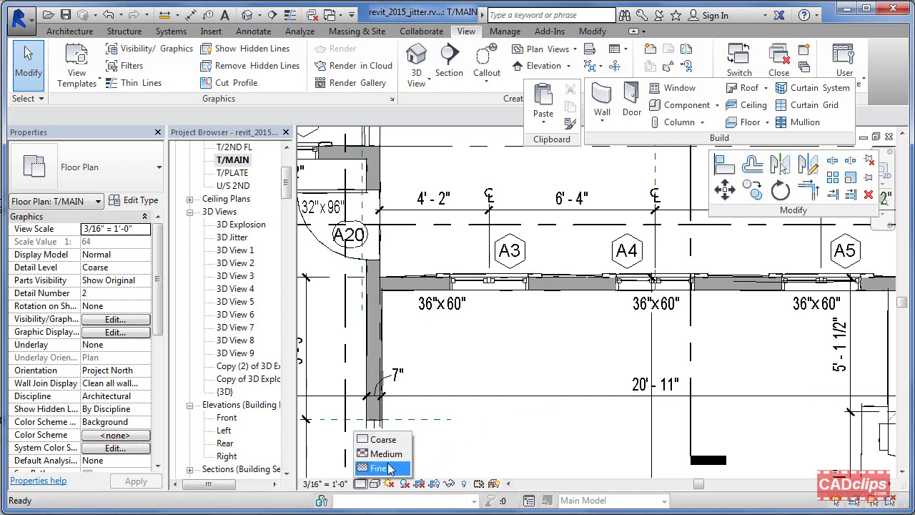
pyautogui.click(390, 468)
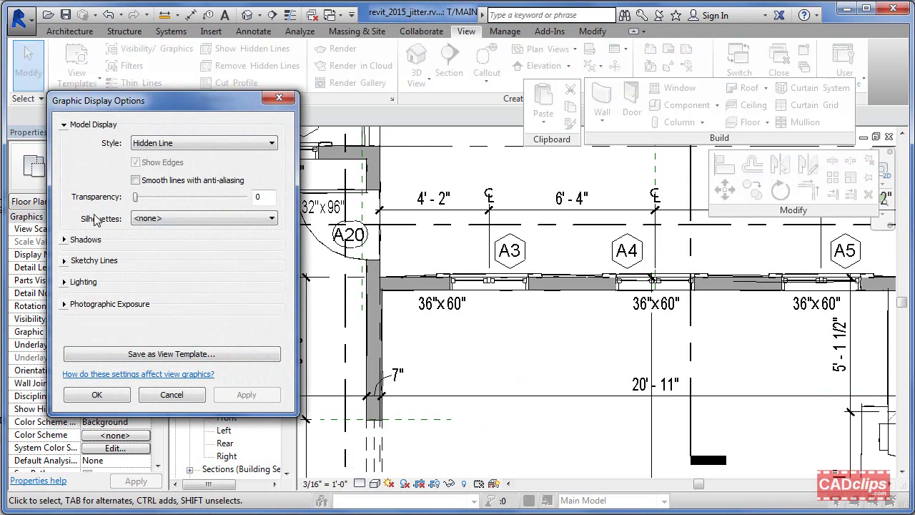
# - Enable sketchy lines in the T/MAIN floor plan with jitter 4 and extension 4
pyautogui.click(64, 260)
pyautogui.click(136, 272)
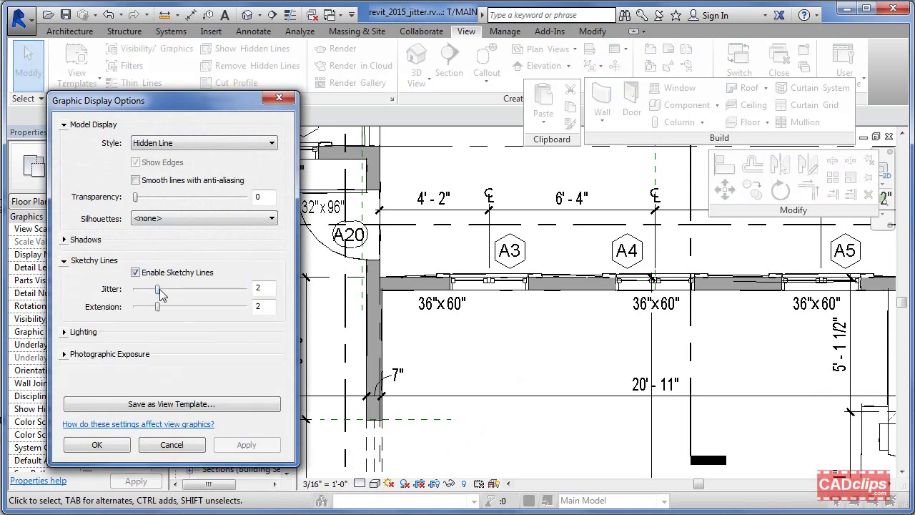
pyautogui.moveTo(160, 288)
pyautogui.mouseDown()
pyautogui.moveTo(184, 290)
pyautogui.moveTo(179, 307)
pyautogui.mouseUp()
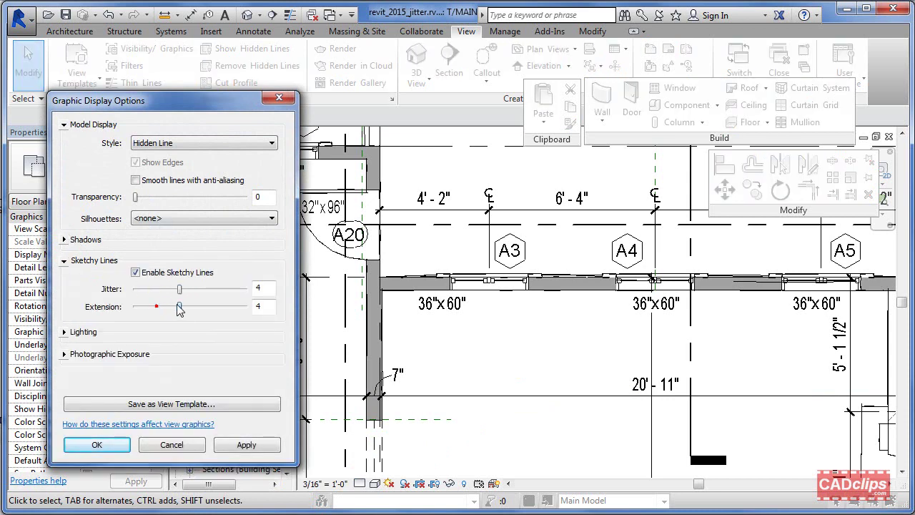
pyautogui.click(97, 445)
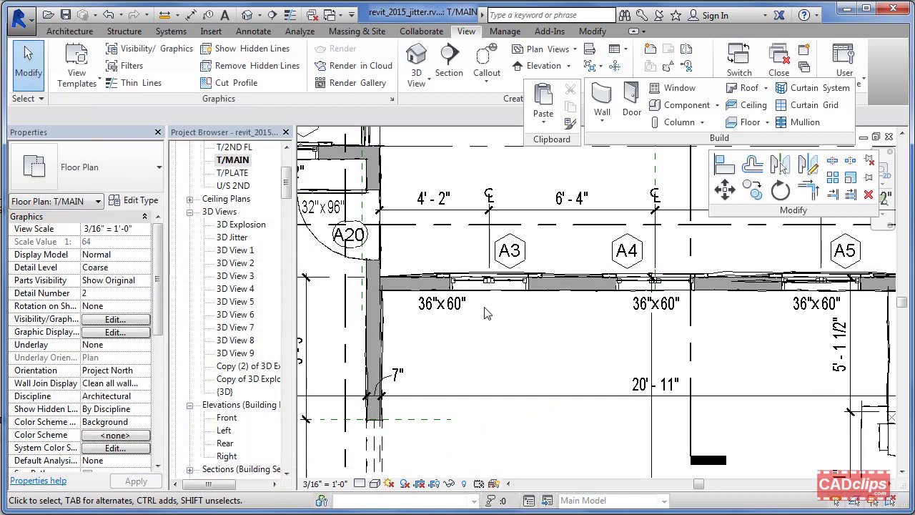
# - Examine the sketchy walls and windows between the Great Room and the rear deck in the plan
pyautogui.moveTo(626, 333); pyautogui.dragTo(571, 353, button='middle')
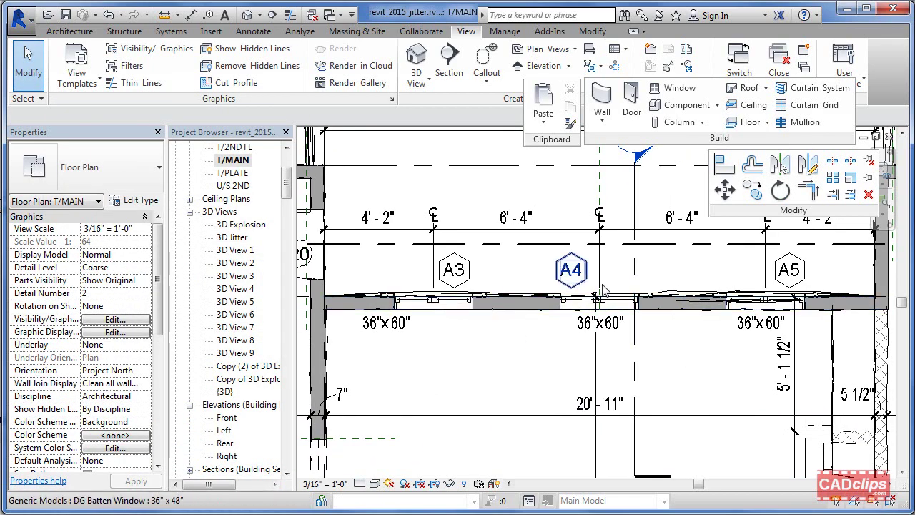
pyautogui.moveTo(750, 388); pyautogui.dragTo(588, 471, button='middle')
pyautogui.scroll(-2, 683, 367)
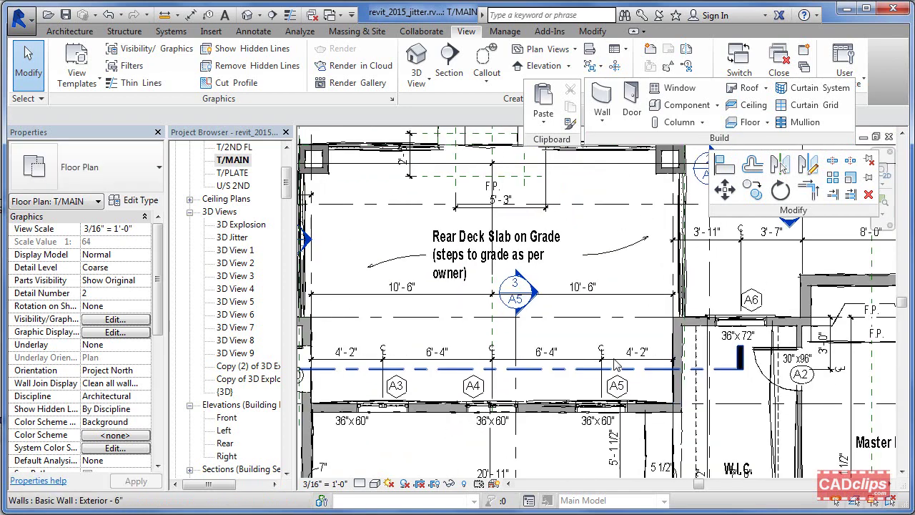
# - Examine the notes, dimensions and section markers around the rear deck for the effect of the sketchy lines
pyautogui.moveTo(594, 358); pyautogui.dragTo(640, 392, button='middle')
pyautogui.moveTo(515, 310); pyautogui.dragTo(602, 367, button='middle')
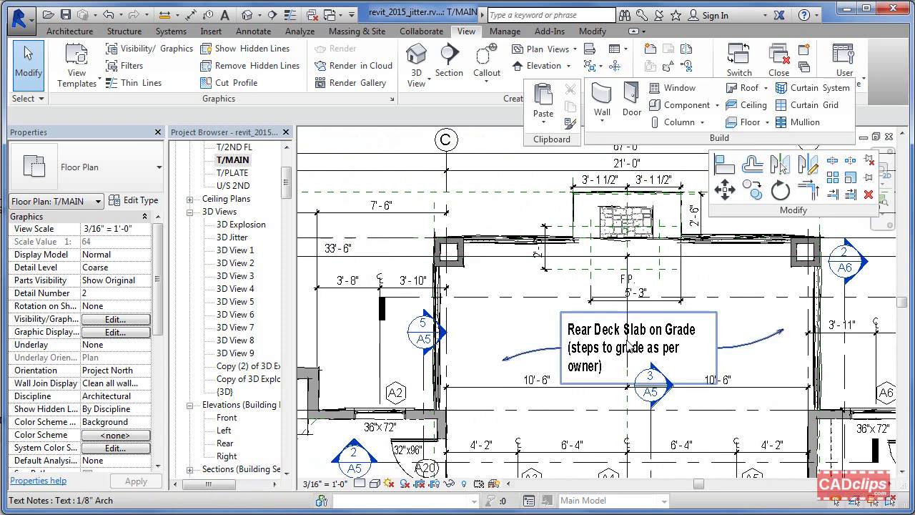
pyautogui.moveTo(668, 391); pyautogui.dragTo(530, 293, button='middle')
pyautogui.scroll(2, 625, 368)
pyautogui.moveTo(655, 375); pyautogui.dragTo(619, 359, button='middle')
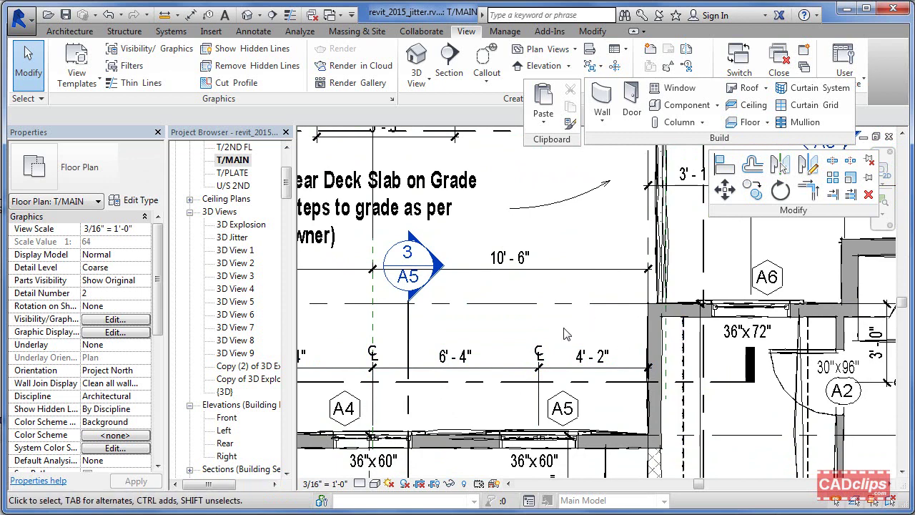
pyautogui.scroll(-3, 561, 386)
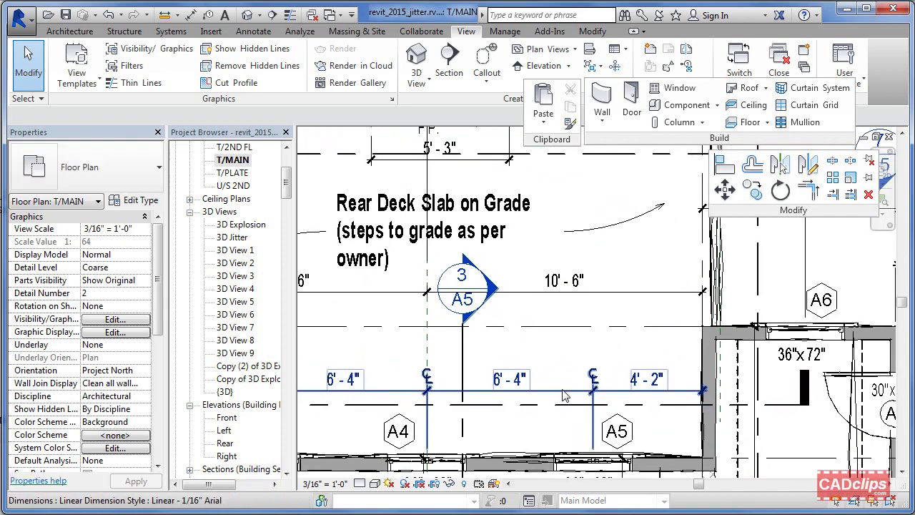
# - Delete the existing rectangle of lines outside the fireplace wall, between windows A1 and A2
pyautogui.moveTo(555, 342); pyautogui.dragTo(619, 407, button='middle')
pyautogui.moveTo(488, 256); pyautogui.dragTo(758, 270, button='middle')
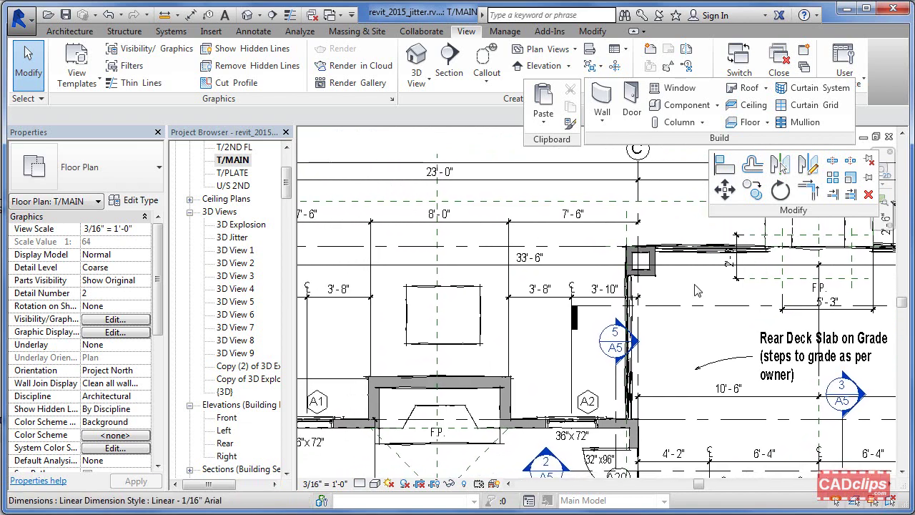
pyautogui.press('Tab')
pyautogui.click(474, 293)
pyautogui.press('Delete')
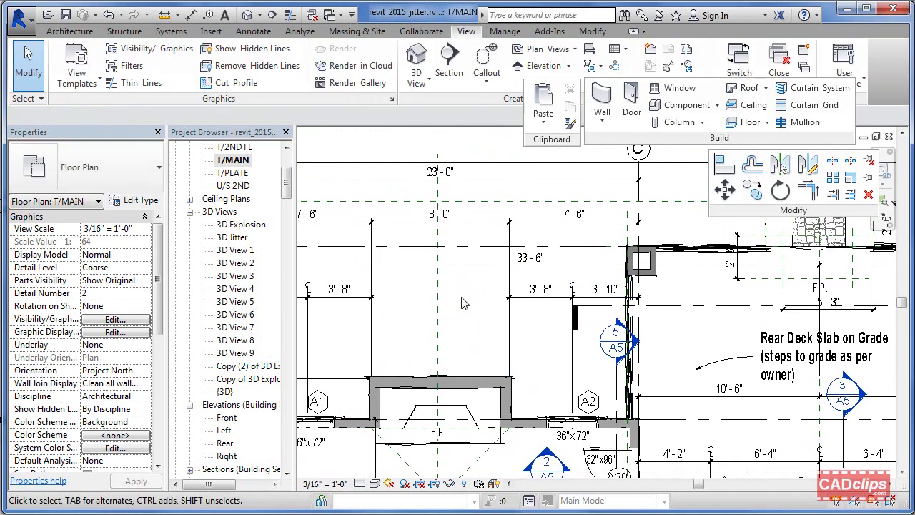
# - Draw a Medium Lines detail-line rectangle about 4'-11" by 3'-8" outside the fireplace wall
pyautogui.scroll(2, 462, 304)
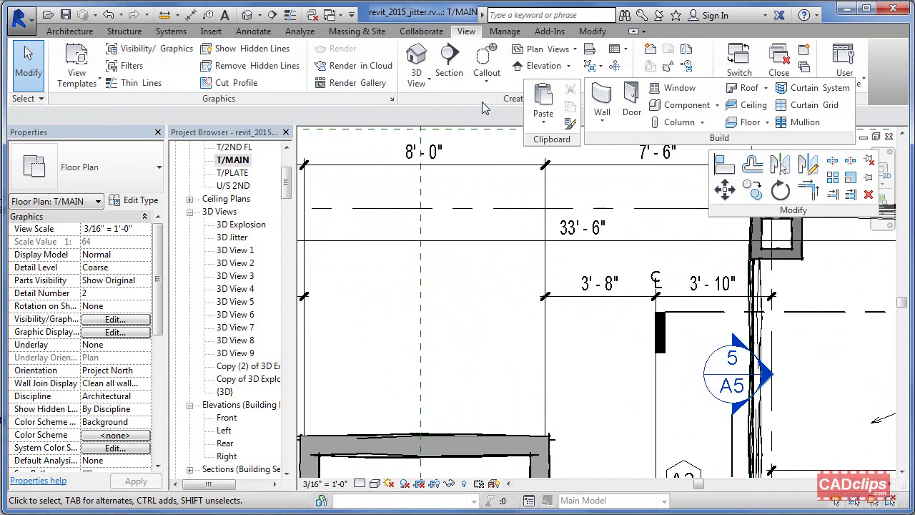
pyautogui.click(263, 32)
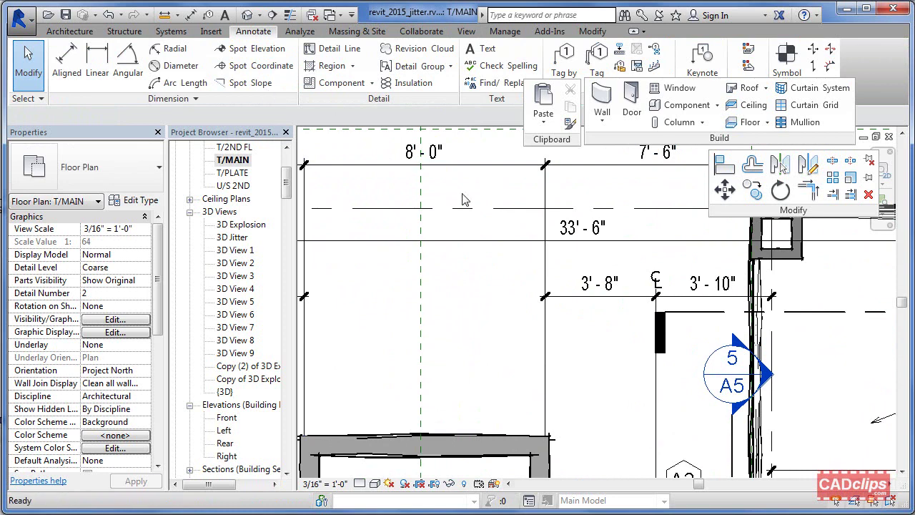
pyautogui.press('d')
pyautogui.press('l')
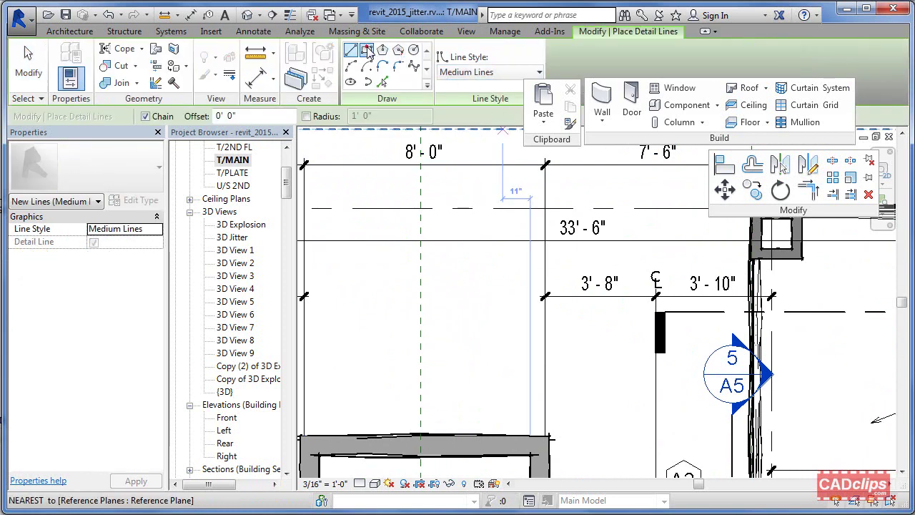
pyautogui.click(367, 50)
pyautogui.click(354, 272)
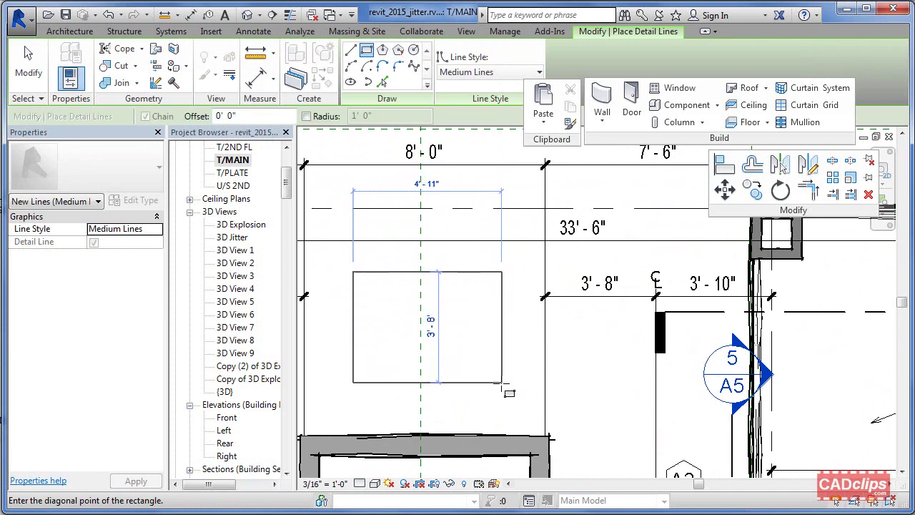
pyautogui.click(502, 383)
pyautogui.press('Escape')
pyautogui.press('Escape')
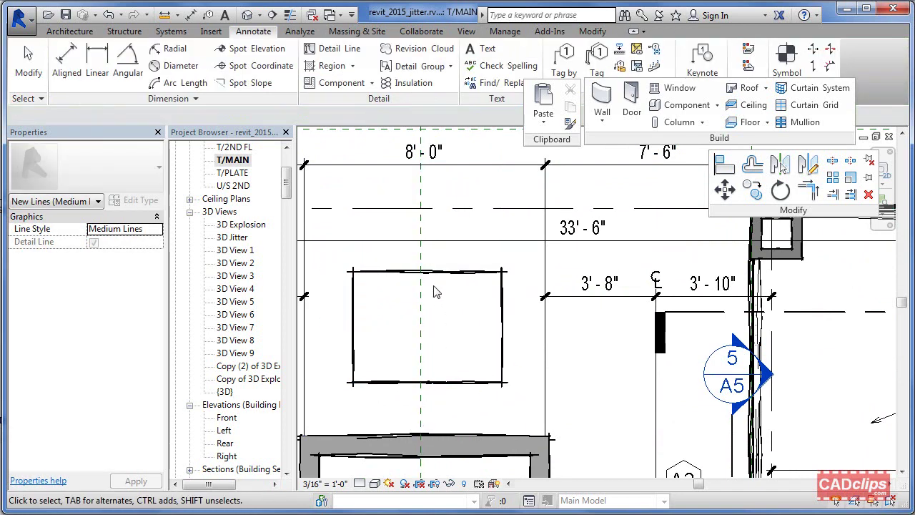
# - Draw a stepped chain of similar detail lines inside the rectangle, about 1'-11" down, 2'-11" across, and down to its lower edge
pyautogui.scroll(2, 436, 291)
pyautogui.click(435, 266)
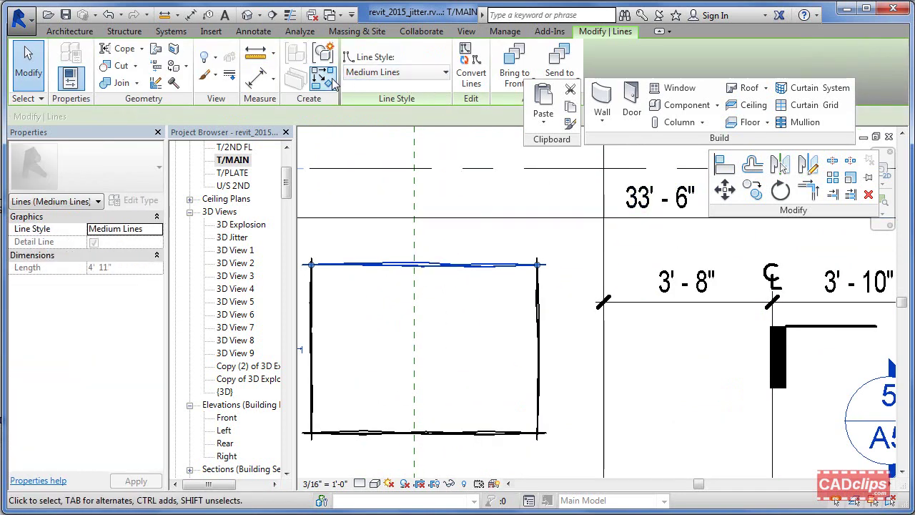
pyautogui.click(370, 263)
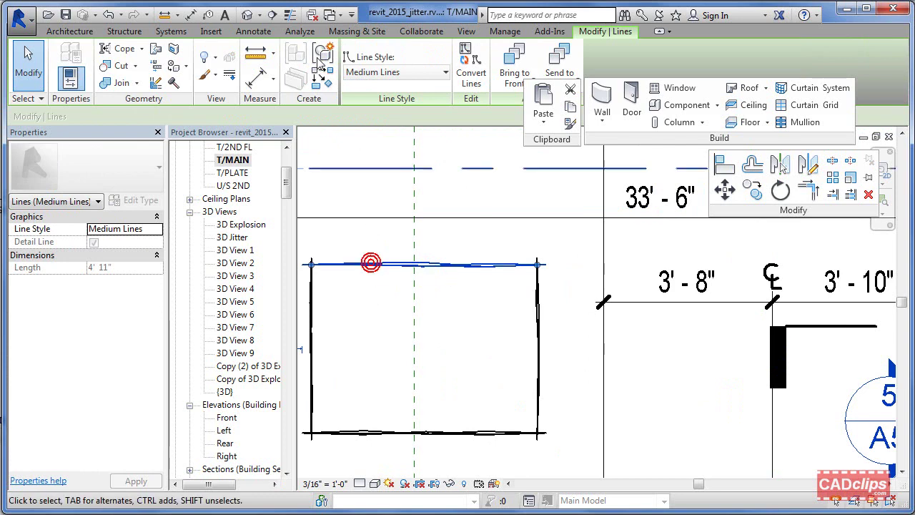
pyautogui.click(319, 77)
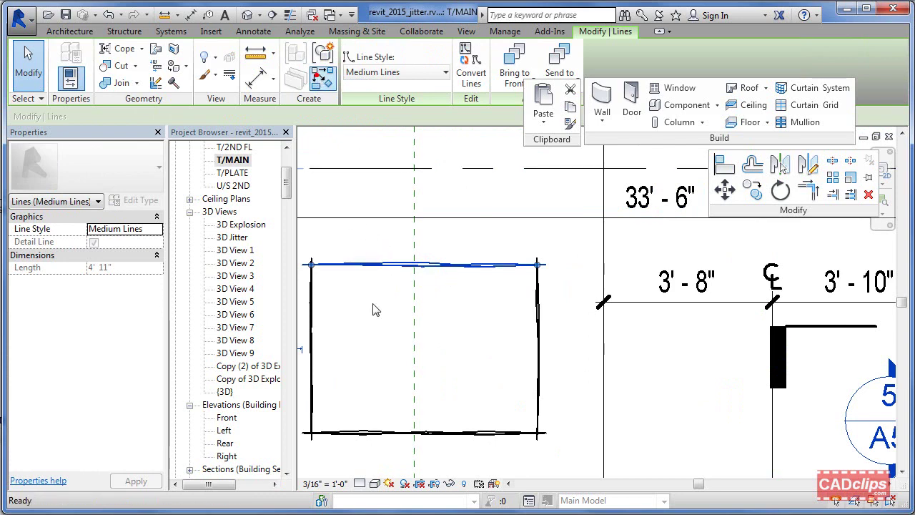
pyautogui.click(362, 264)
pyautogui.click(361, 351)
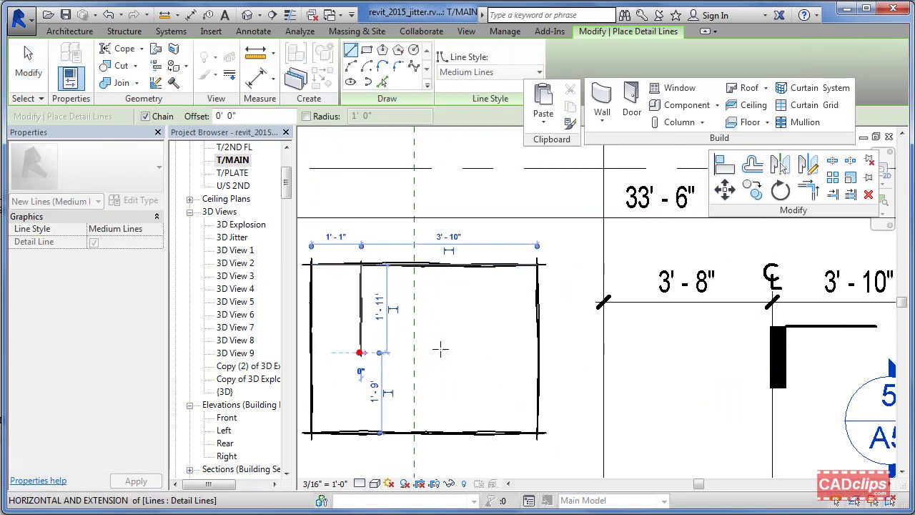
pyautogui.click(493, 352)
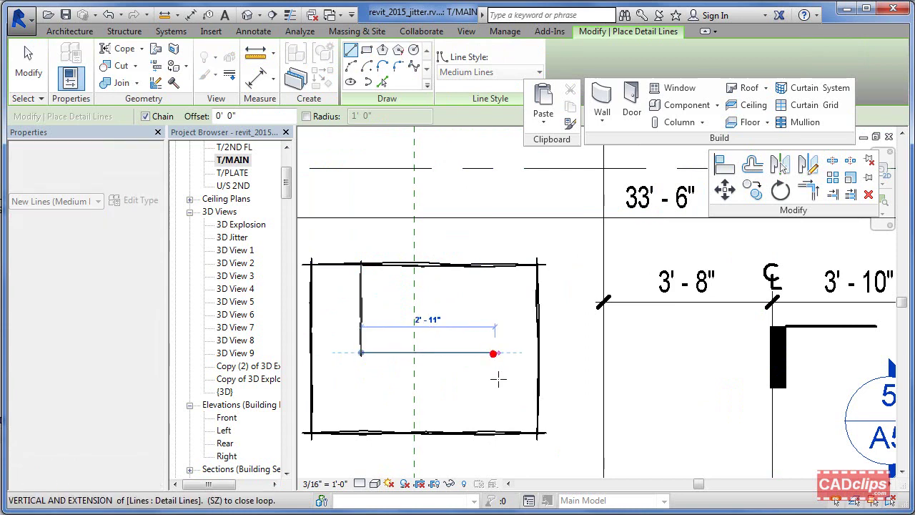
pyautogui.click(494, 432)
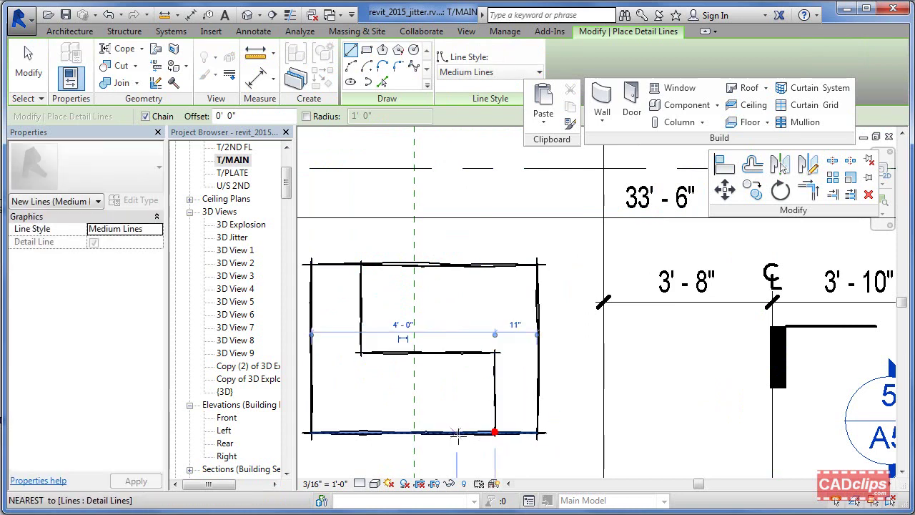
pyautogui.press('Escape')
pyautogui.press('Escape')
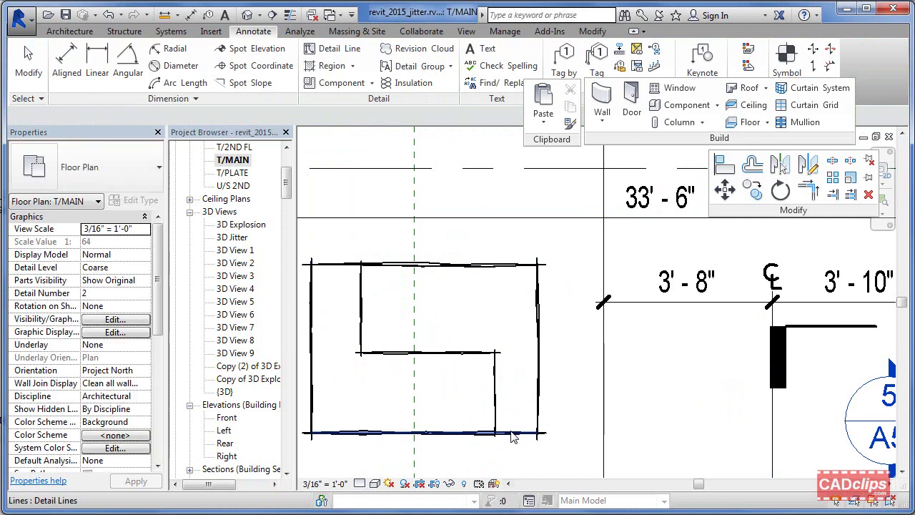
# - Delete the detail-line rectangle together with the stepped lines inside it
pyautogui.scroll(-2, 511, 432)
pyautogui.moveTo(451, 399)
pyautogui.mouseDown()
pyautogui.moveTo(510, 320)
pyautogui.moveTo(547, 312)
pyautogui.mouseUp()
pyautogui.press('Delete')
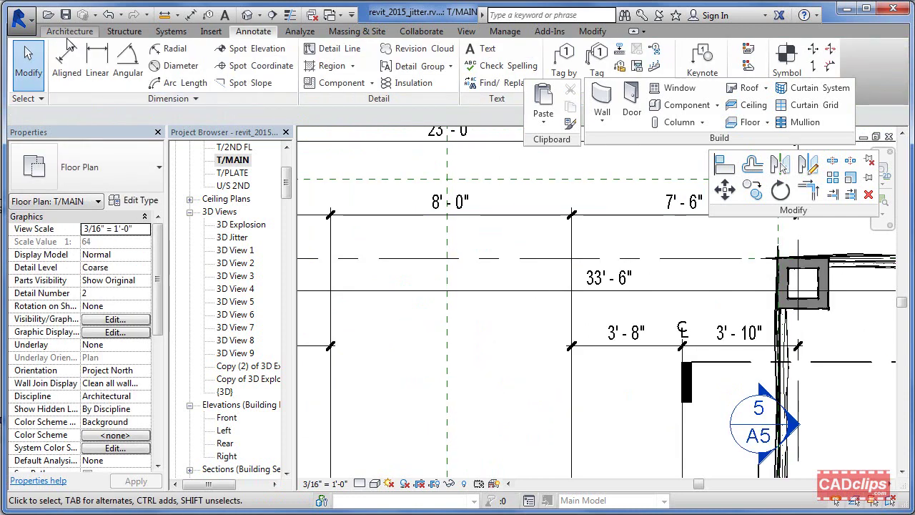
# - Draw a rectangular enclosure of 5" Frost Wall about 5'-6" wide, outside the fireplace between windows A1 and A2
pyautogui.click(602, 100)
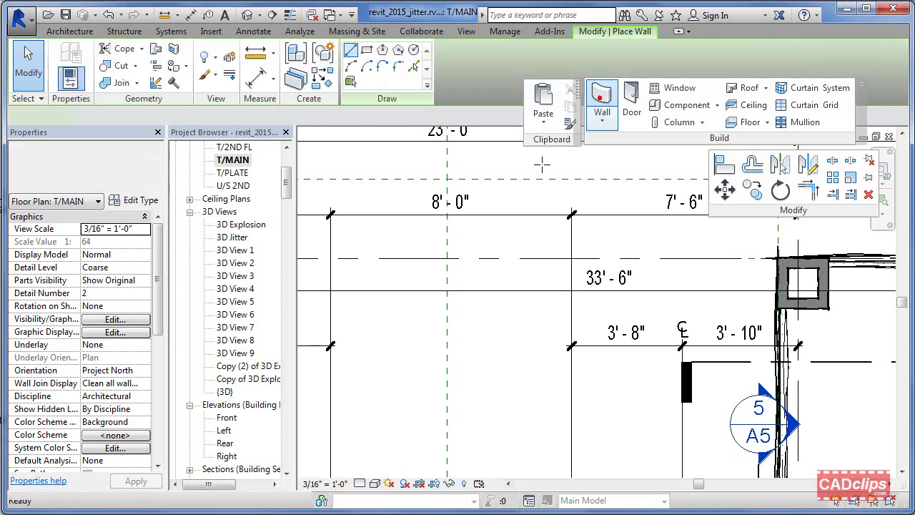
pyautogui.click(367, 50)
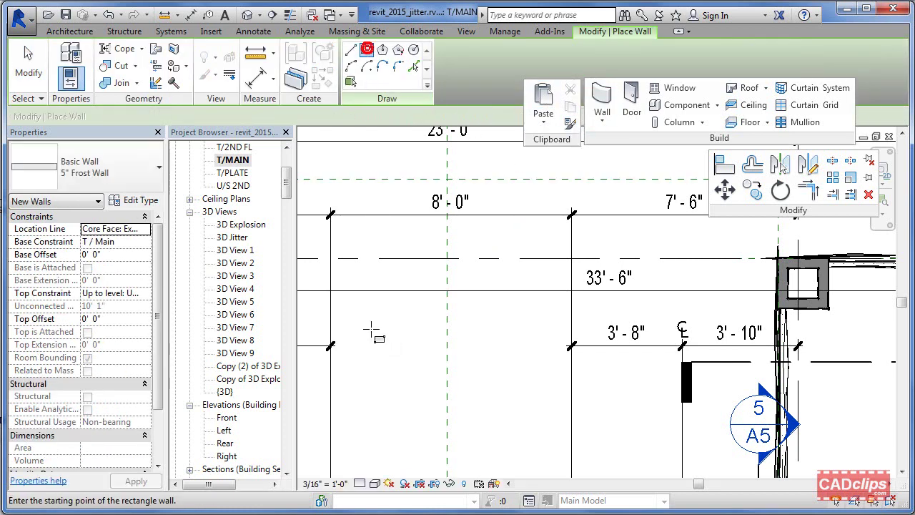
pyautogui.click(371, 330)
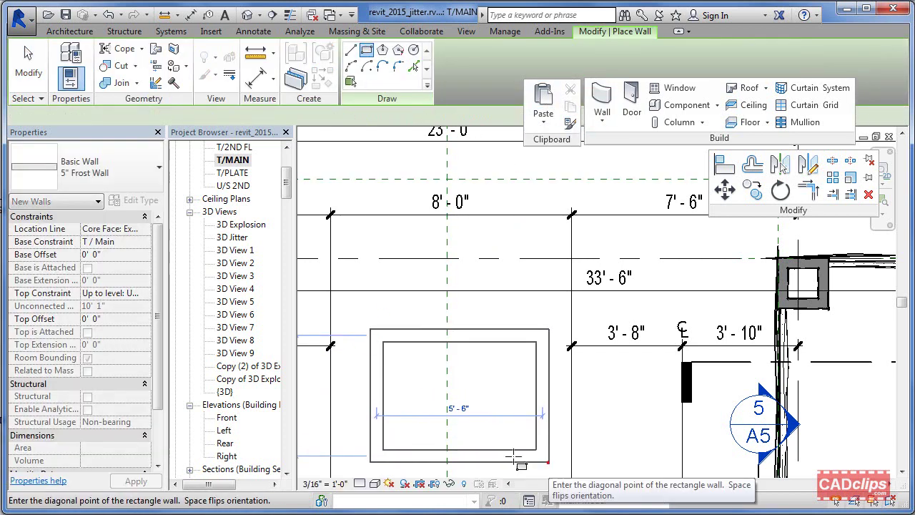
pyautogui.click(549, 461)
pyautogui.moveTo(450, 449); pyautogui.dragTo(458, 382, button='middle')
pyautogui.scroll(-2, 466, 327)
pyautogui.moveTo(466, 327); pyautogui.dragTo(513, 276, button='middle')
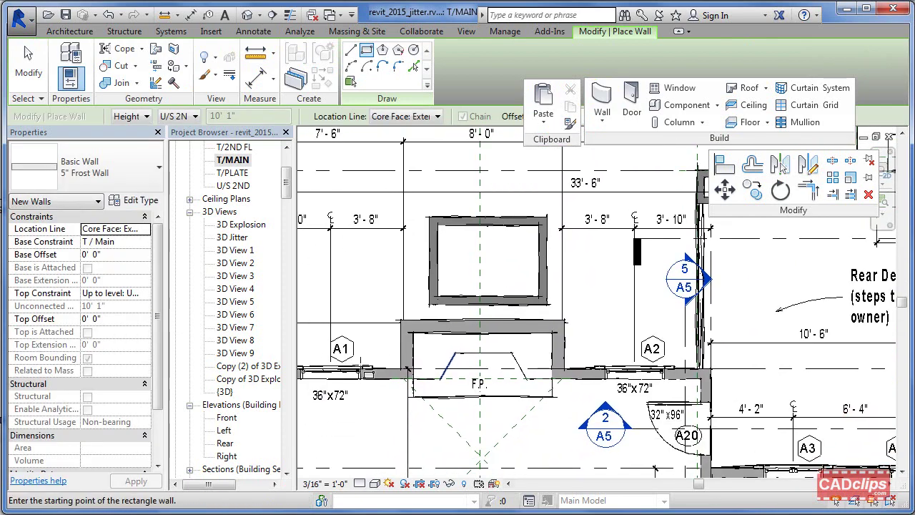
pyautogui.press('Escape')
pyautogui.press('Escape')
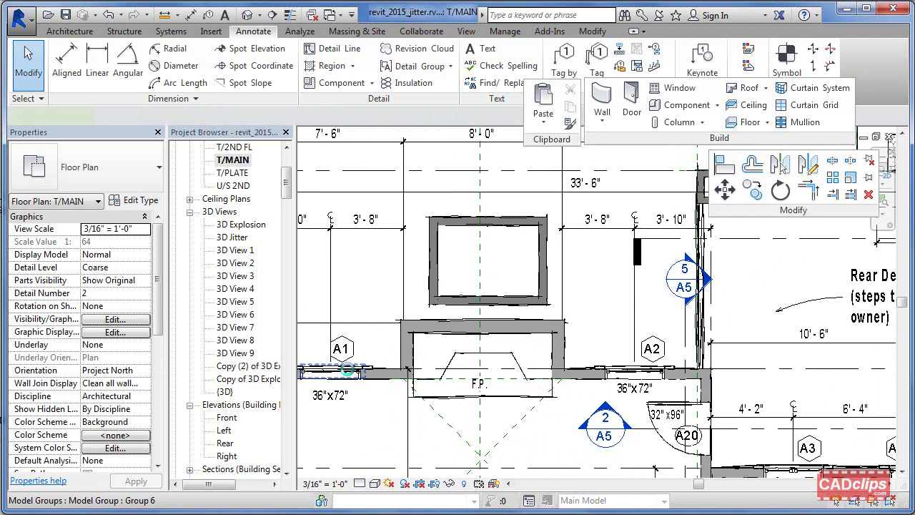
# - Create windows similar to A2, placing one 36" x 72" Casement with Trim in each of the enclosure's two long walls
pyautogui.click(638, 381)
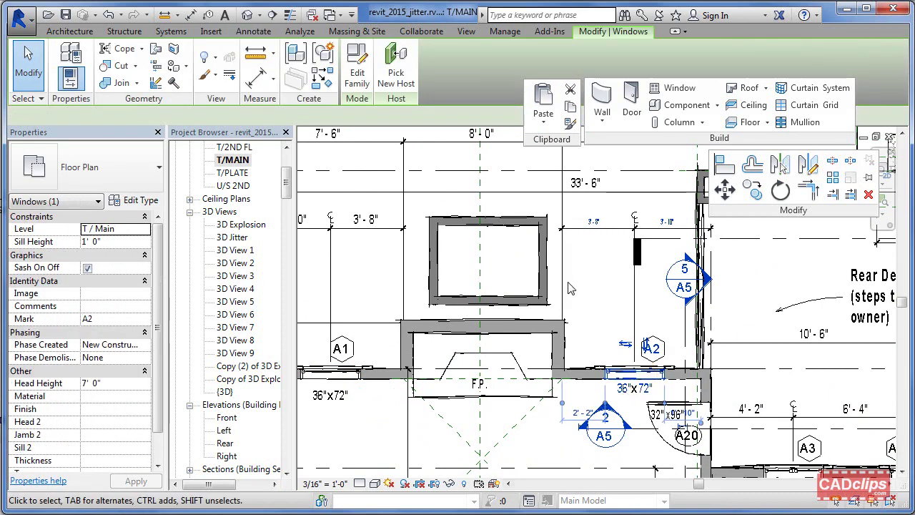
pyautogui.press('c')
pyautogui.press('s')
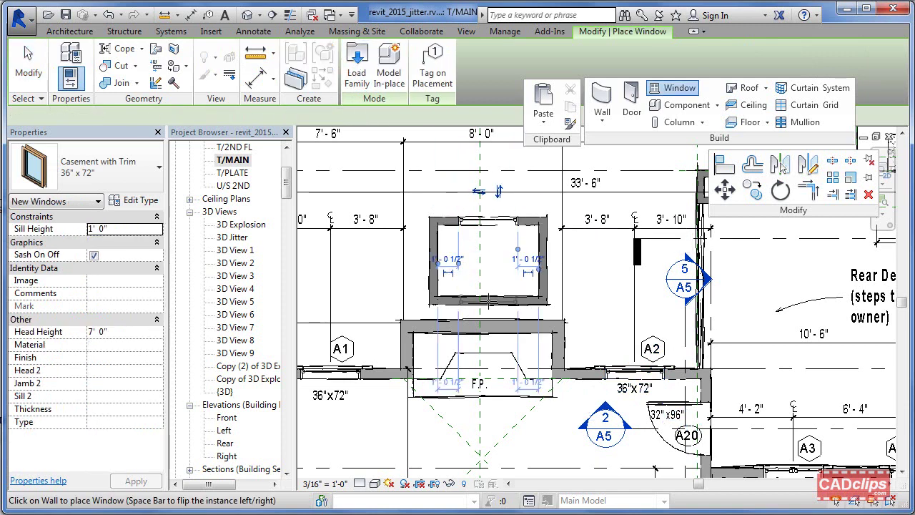
pyautogui.scroll(4, 503, 239)
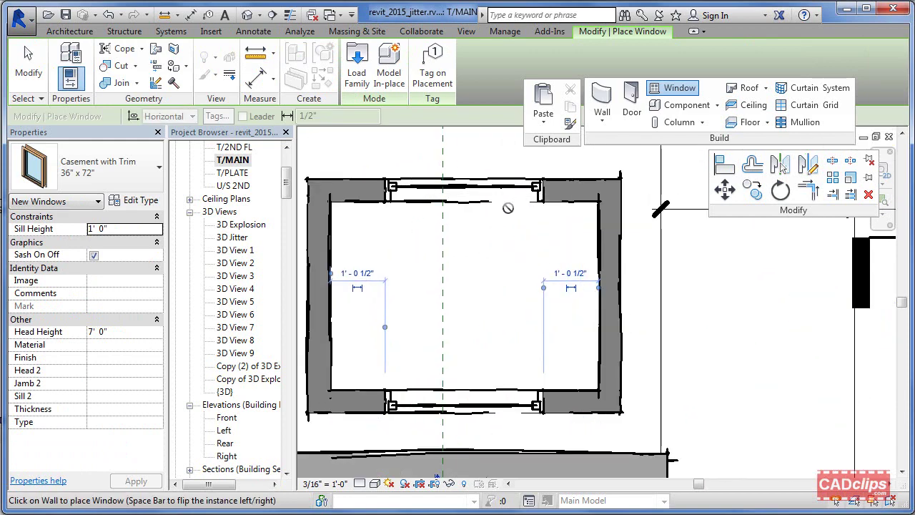
pyautogui.press('Escape')
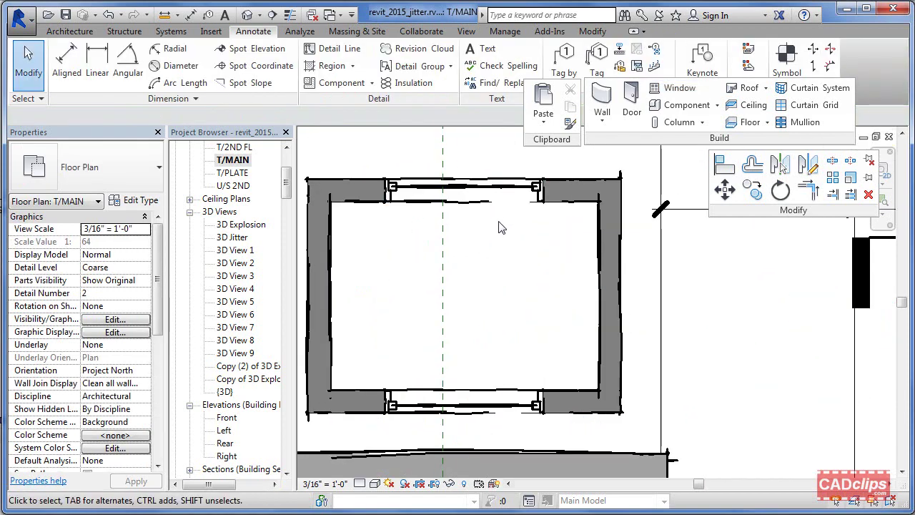
# - Raise the floor plan's sketchy line jitter to 6 in the graphic display options
pyautogui.scroll(2, 500, 214)
pyautogui.moveTo(498, 222); pyautogui.dragTo(528, 242, button='middle')
pyautogui.scroll(3, 516, 248)
pyautogui.scroll(-4, 516, 249)
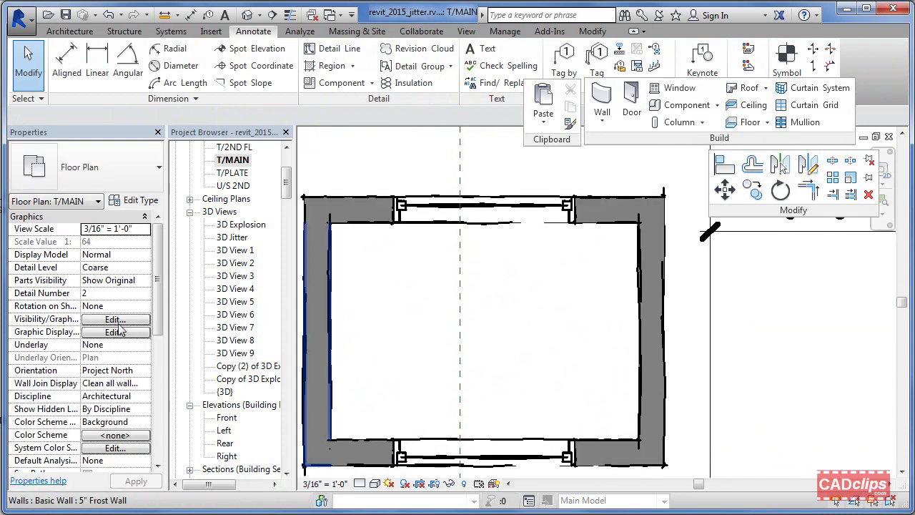
pyautogui.click(115, 333)
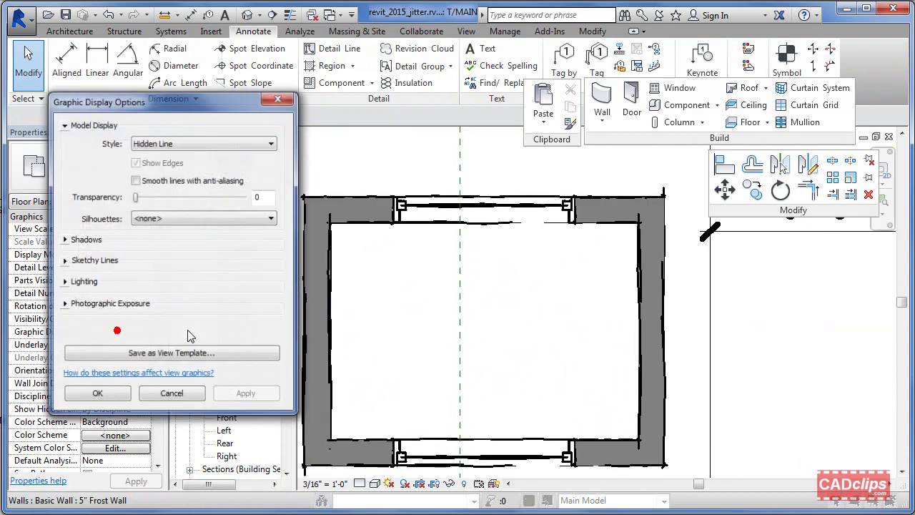
pyautogui.click(63, 260)
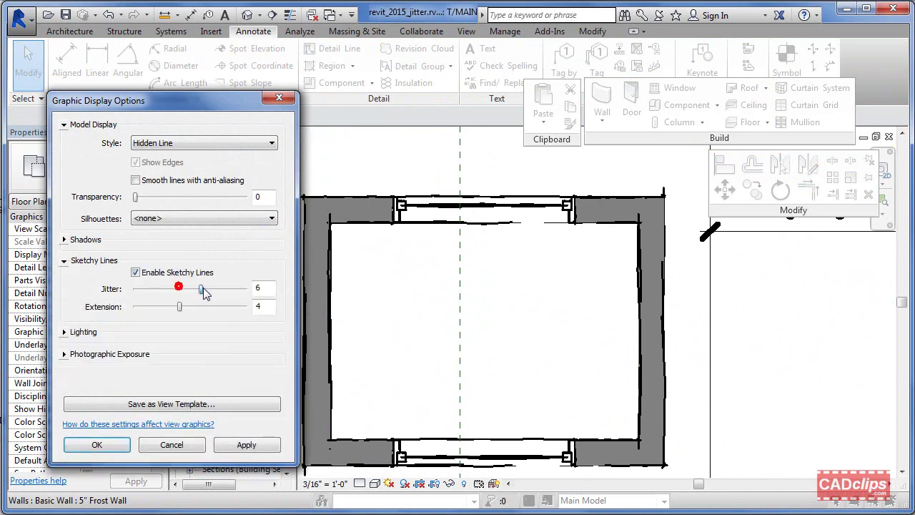
pyautogui.click(253, 445)
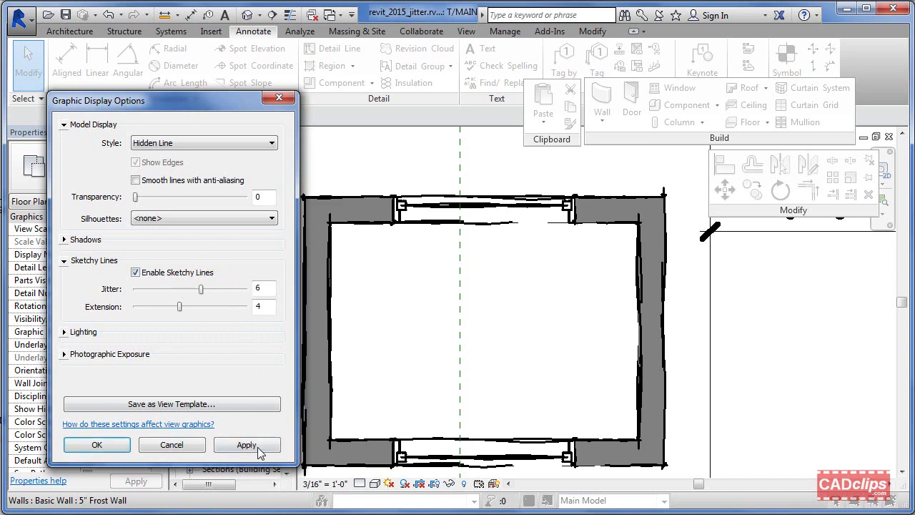
pyautogui.click(97, 445)
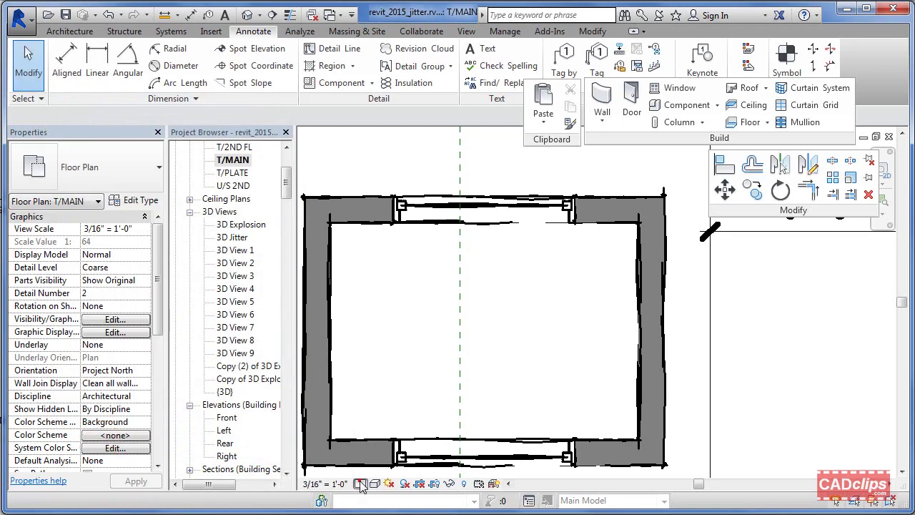
# - Switch the floor plan's detail level to Medium and on to Fine
pyautogui.click(360, 483)
pyautogui.click(386, 455)
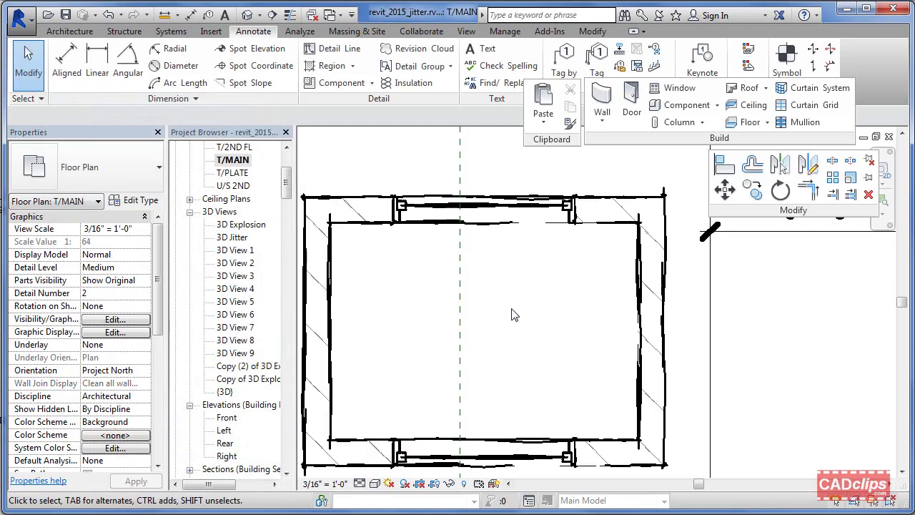
pyautogui.click(360, 483)
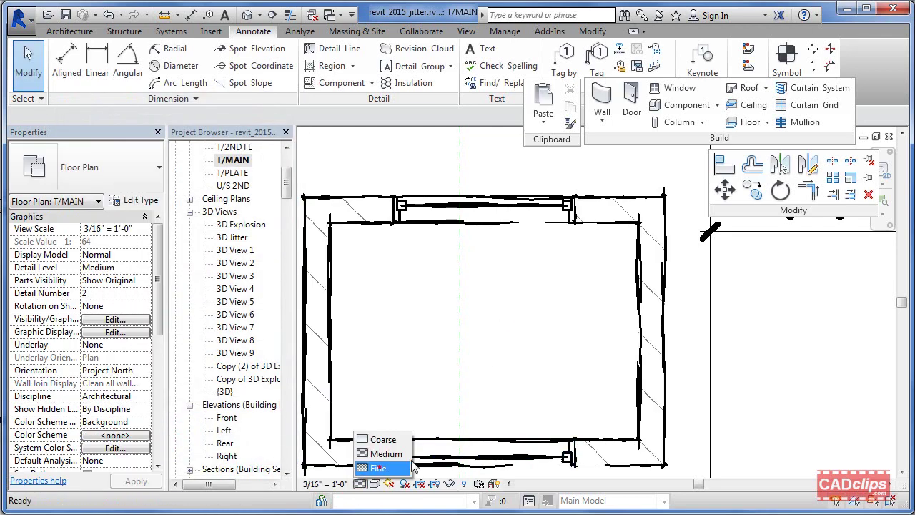
pyautogui.click(410, 464)
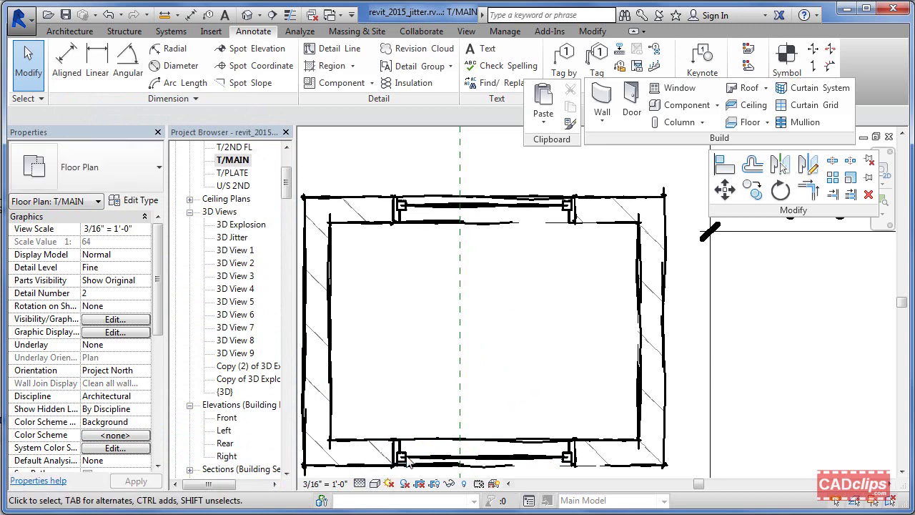
# - Set the floor plan's detail level to Coarse and view the enclosure and fireplace walls
pyautogui.click(361, 486)
pyautogui.click(379, 438)
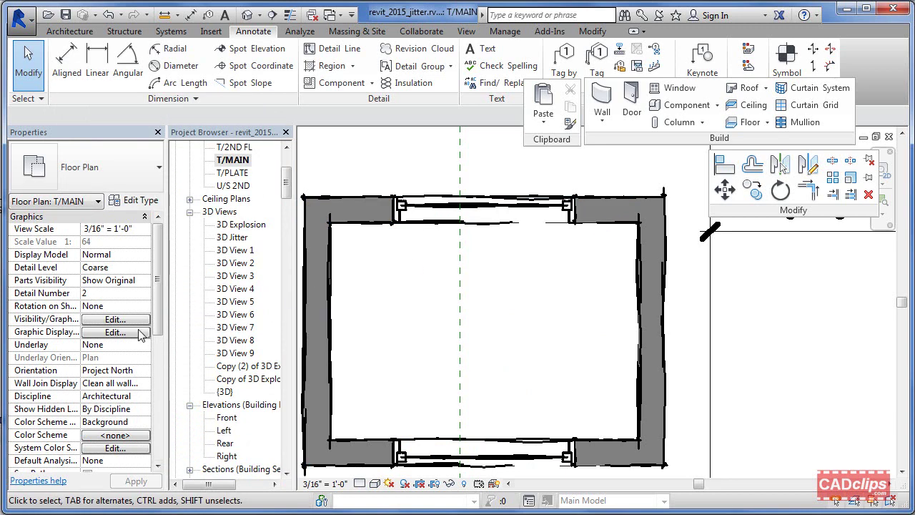
pyautogui.scroll(-4, 574, 333)
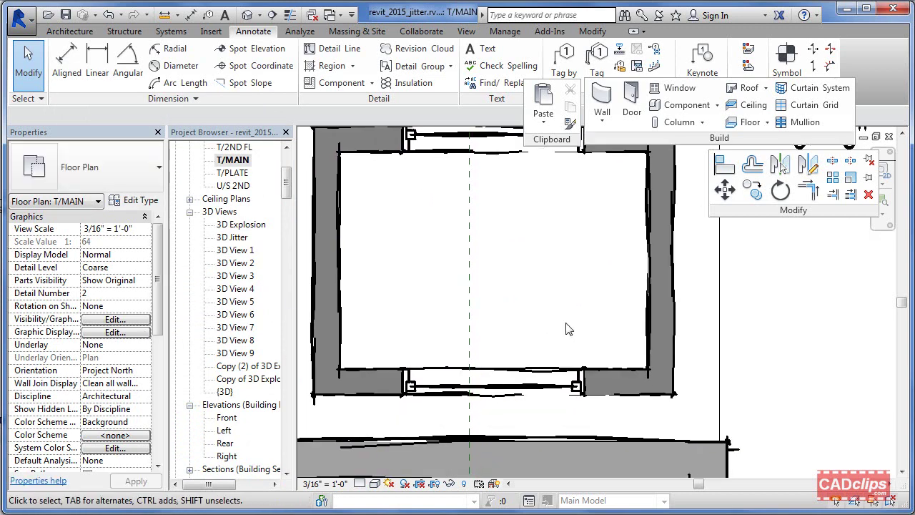
pyautogui.moveTo(568, 340); pyautogui.dragTo(575, 273, button='middle')
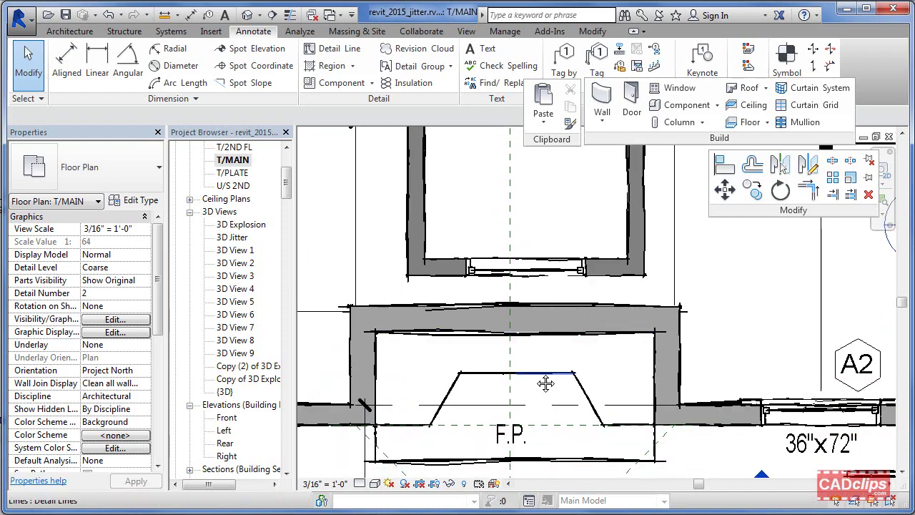
pyautogui.moveTo(546, 381); pyautogui.dragTo(576, 431, button='middle')
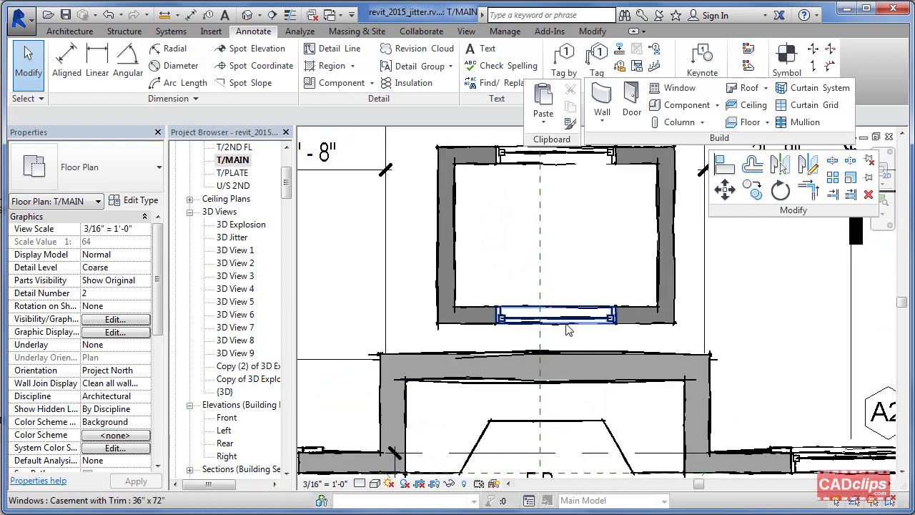
# - Try a sketchy line jitter of 10 on the floor plan and settle on a jitter of 9 in the graphic display options
pyautogui.click(115, 333)
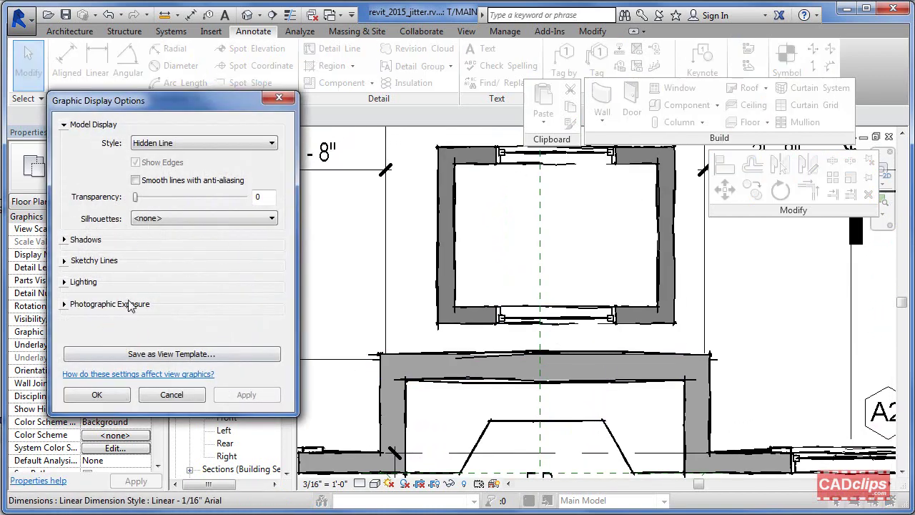
pyautogui.click(64, 261)
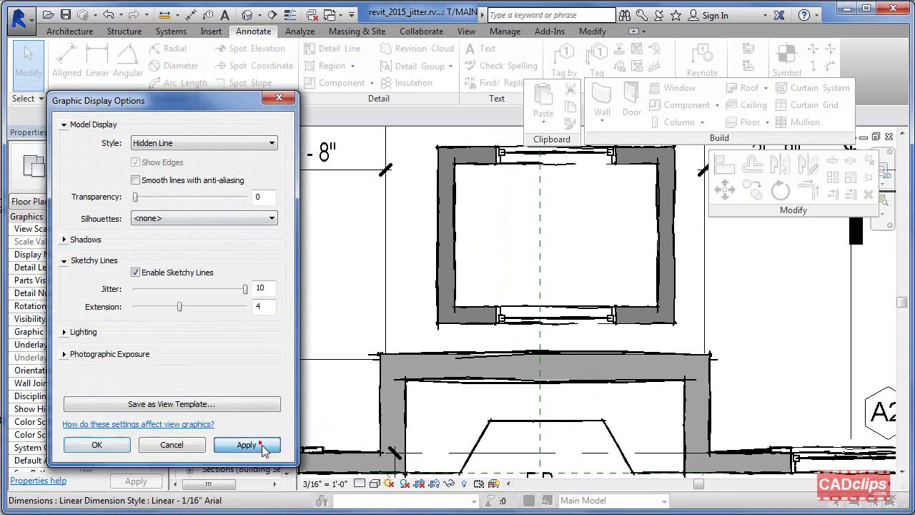
pyautogui.click(261, 446)
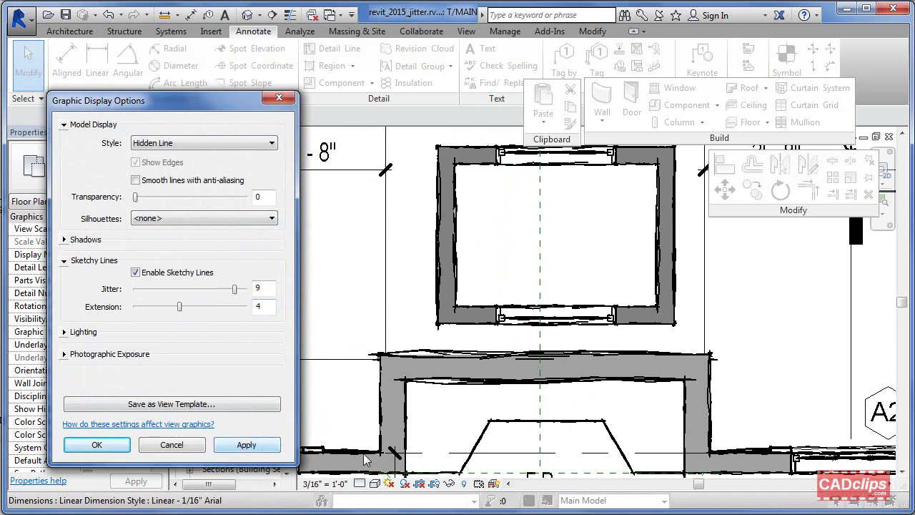
pyautogui.click(261, 444)
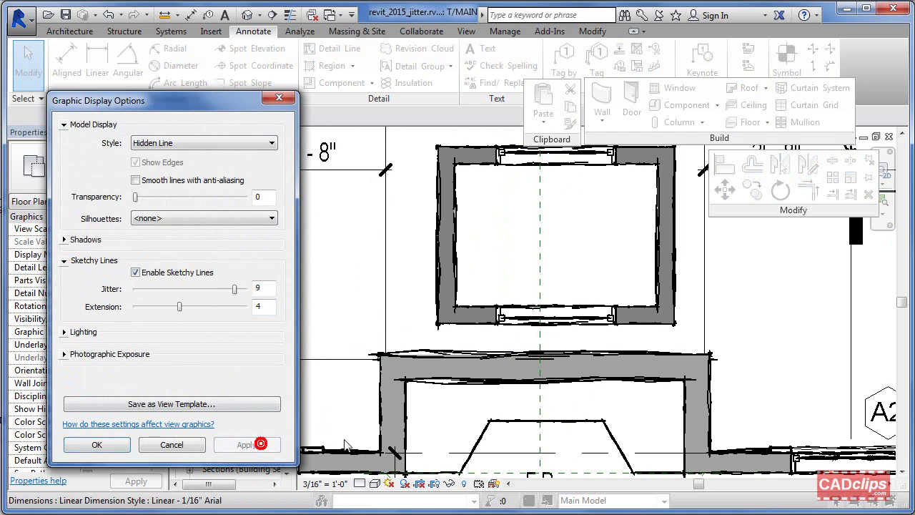
pyautogui.click(105, 446)
# - Set the cut line weight of the Walls category to 6 in the object styles
pyautogui.moveTo(476, 465); pyautogui.dragTo(464, 375, button='middle')
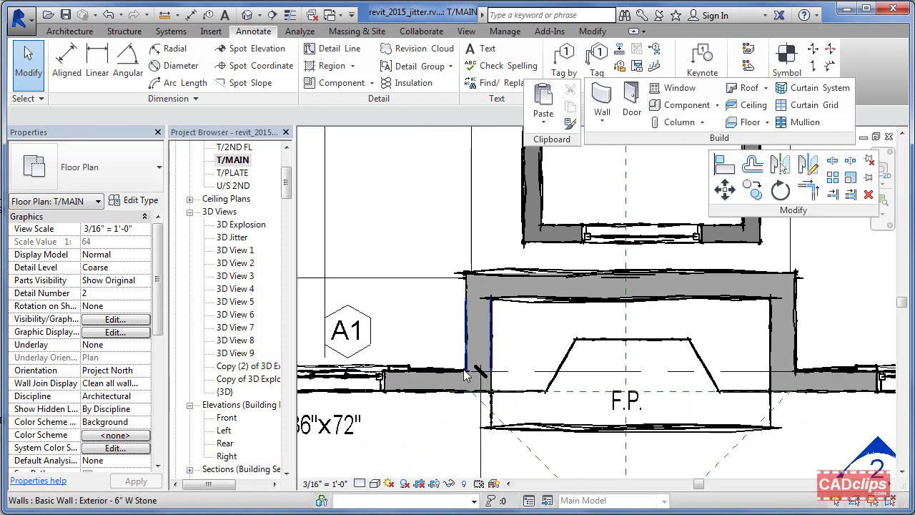
pyautogui.scroll(2, 426, 368)
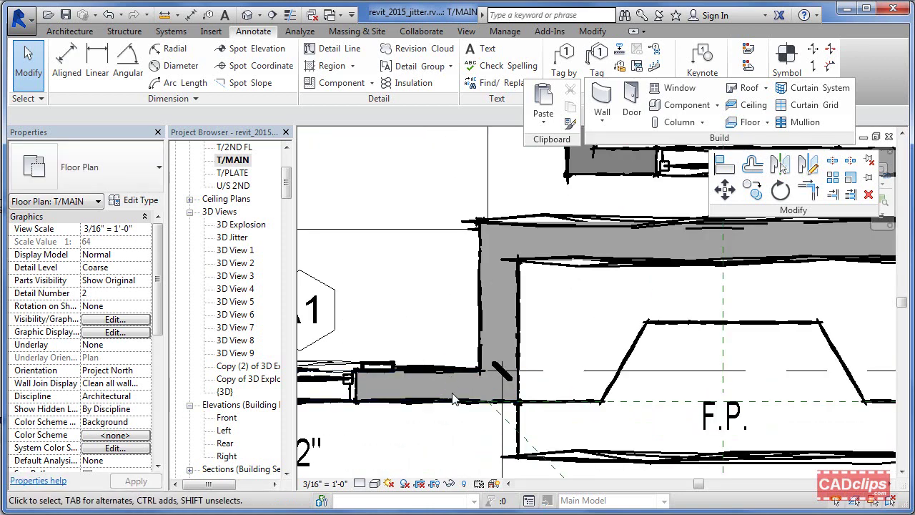
pyautogui.moveTo(391, 425); pyautogui.dragTo(487, 399, button='middle')
pyautogui.scroll(-2, 473, 401)
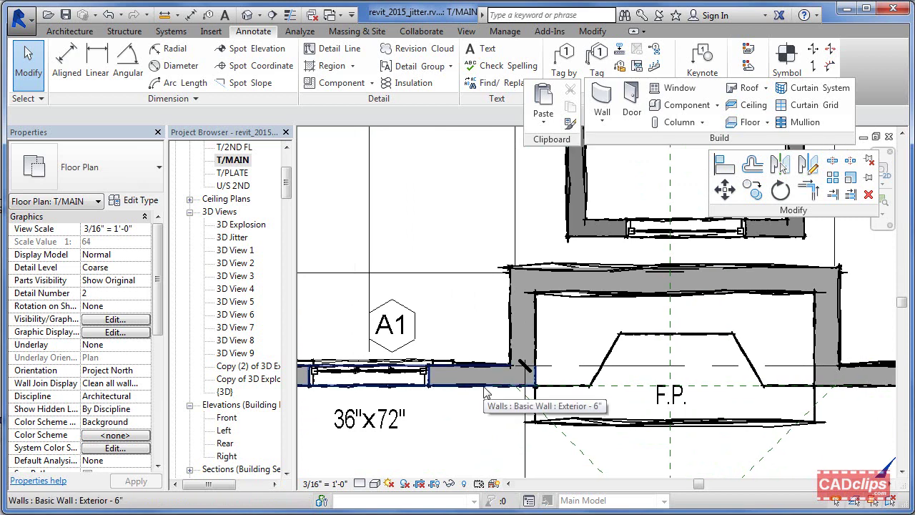
pyautogui.moveTo(484, 392); pyautogui.dragTo(636, 377, button='middle')
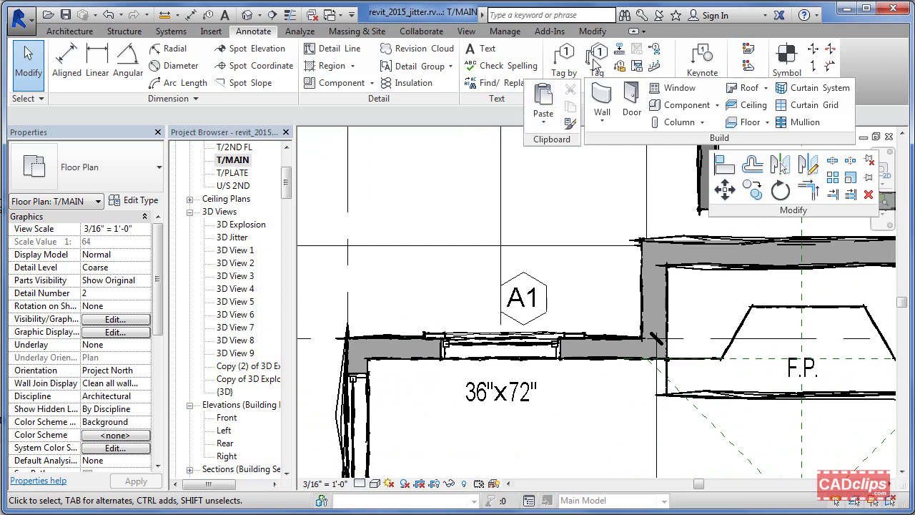
pyautogui.click(505, 31)
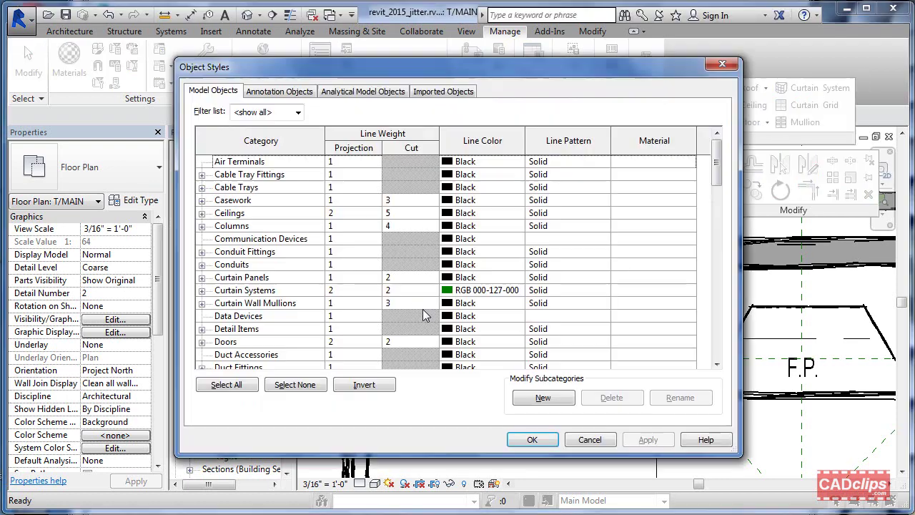
pyautogui.moveTo(712, 166); pyautogui.dragTo(708, 349)
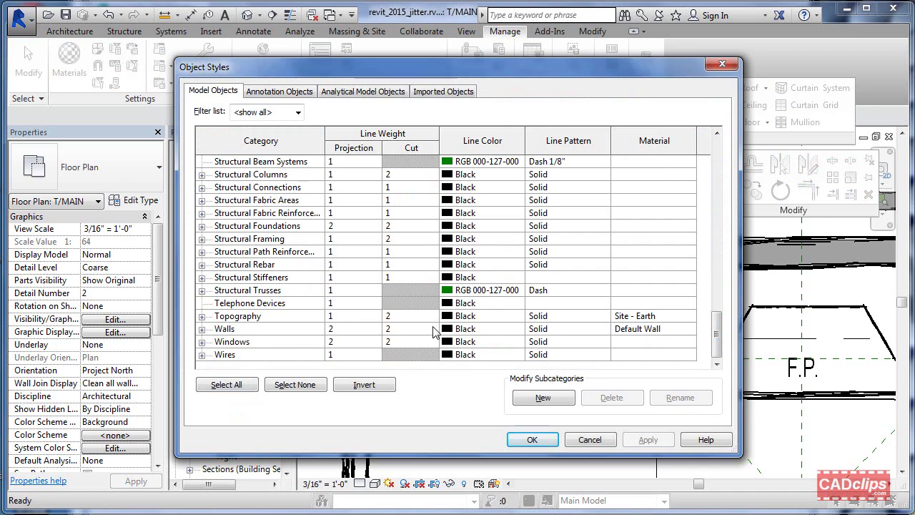
pyautogui.click(434, 331)
pyautogui.click(433, 330)
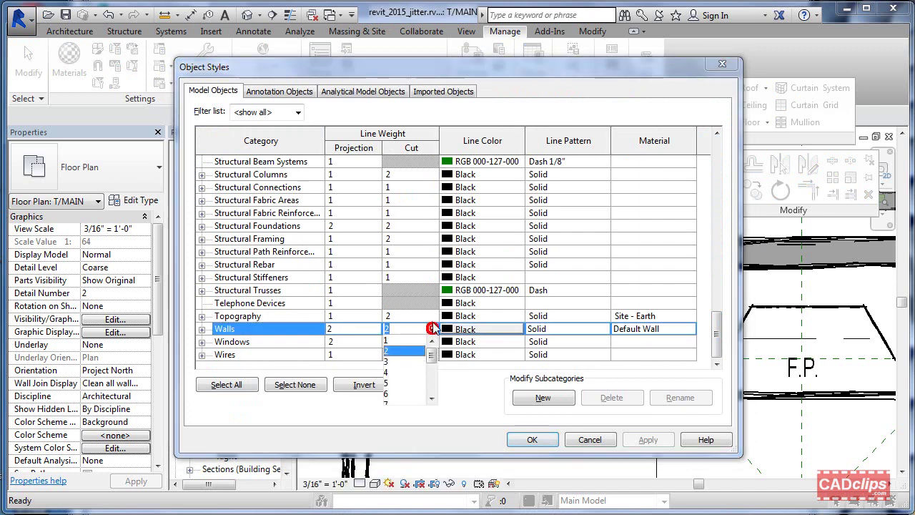
pyautogui.click(388, 394)
pyautogui.click(648, 439)
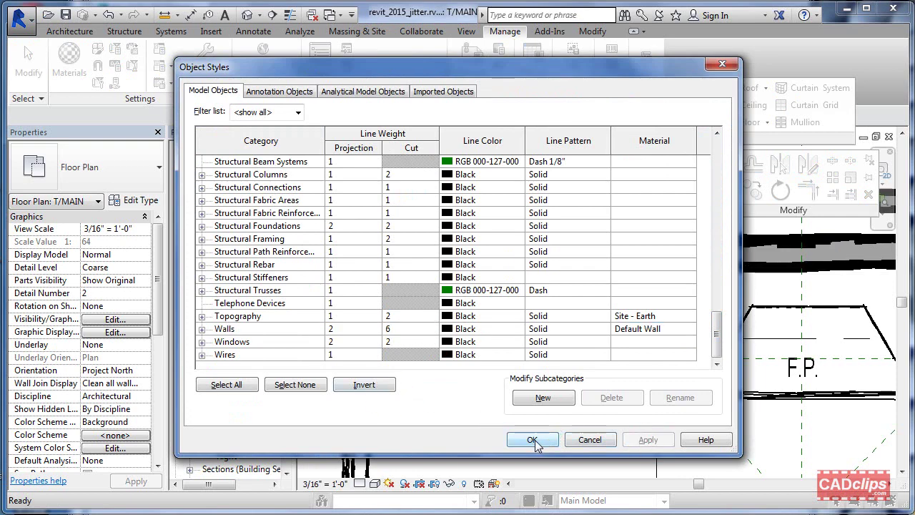
pyautogui.click(533, 439)
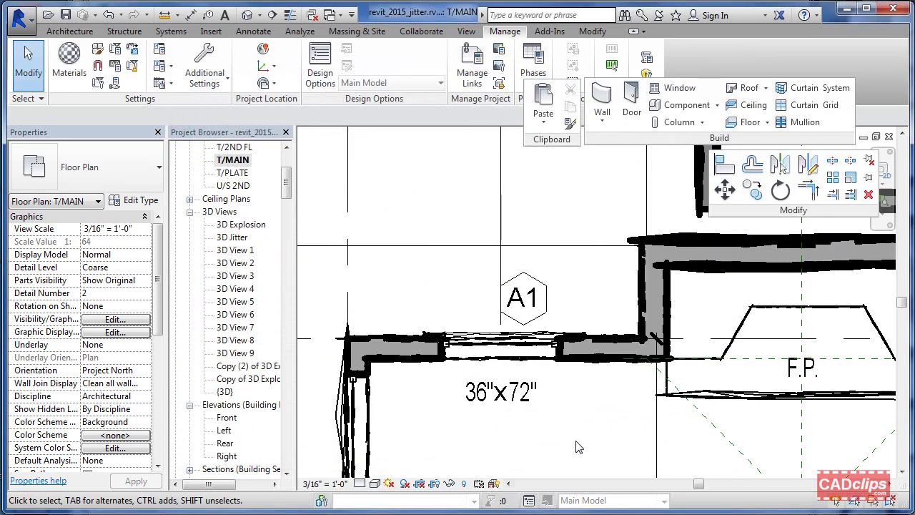
# - Examine the sketchy effect on the heavier wall lines, from the enclosure and fireplace across to the W.I.C. walls
pyautogui.moveTo(586, 439); pyautogui.dragTo(358, 444, button='middle')
pyautogui.moveTo(548, 403); pyautogui.dragTo(405, 406, button='middle')
pyautogui.scroll(-3, 546, 405)
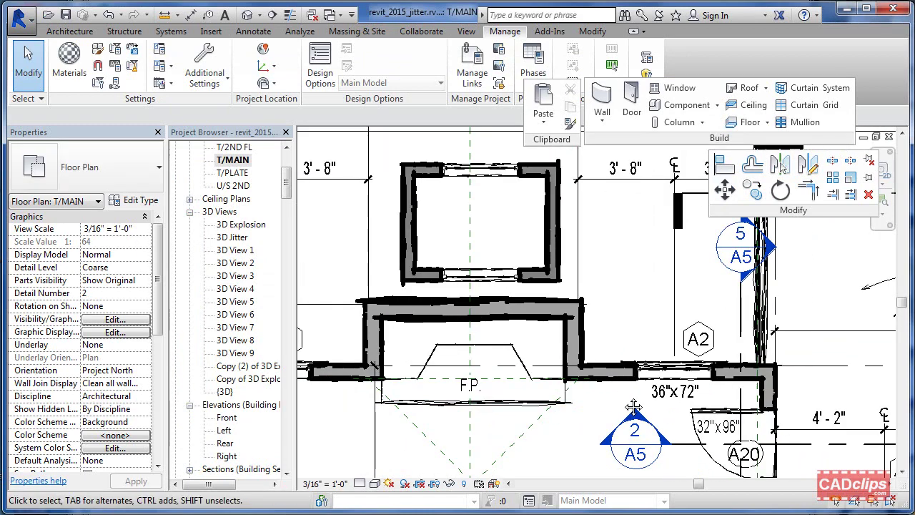
pyautogui.moveTo(633, 406); pyautogui.dragTo(467, 442, button='middle')
pyautogui.moveTo(653, 381); pyautogui.dragTo(492, 413, button='middle')
pyautogui.moveTo(691, 339); pyautogui.dragTo(590, 243, button='middle')
pyautogui.moveTo(793, 433); pyautogui.dragTo(673, 274, button='middle')
pyautogui.moveTo(759, 328); pyautogui.dragTo(754, 219, button='middle')
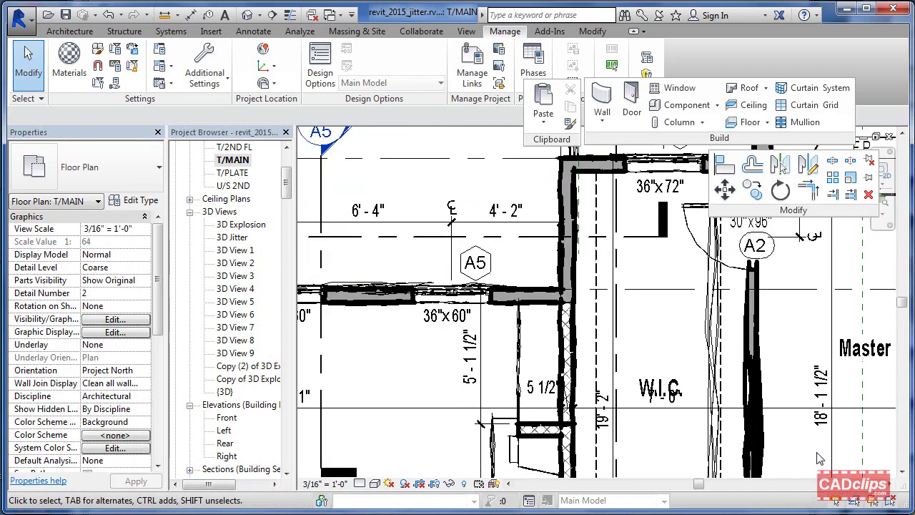
pyautogui.moveTo(799, 431); pyautogui.dragTo(792, 409, button='middle')
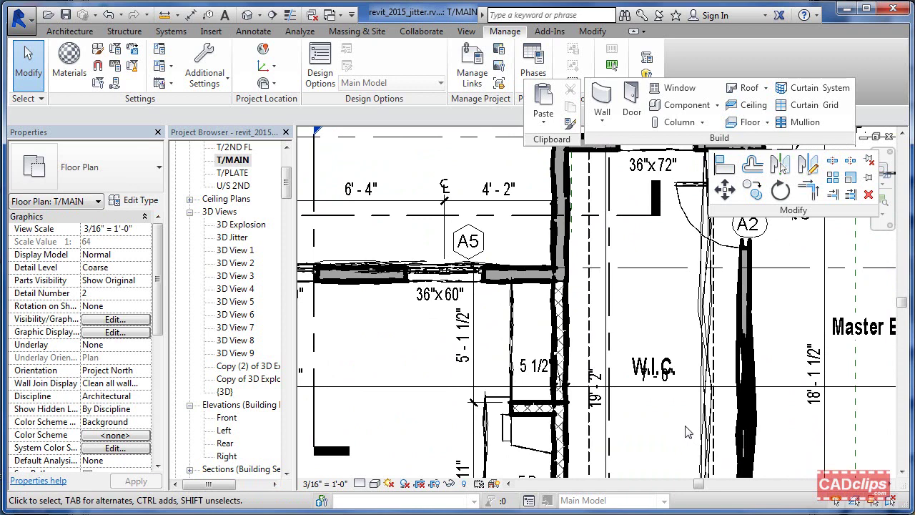
# - Set the cut line weight of the Walls category to 1 in the object styles
pyautogui.click(98, 49)
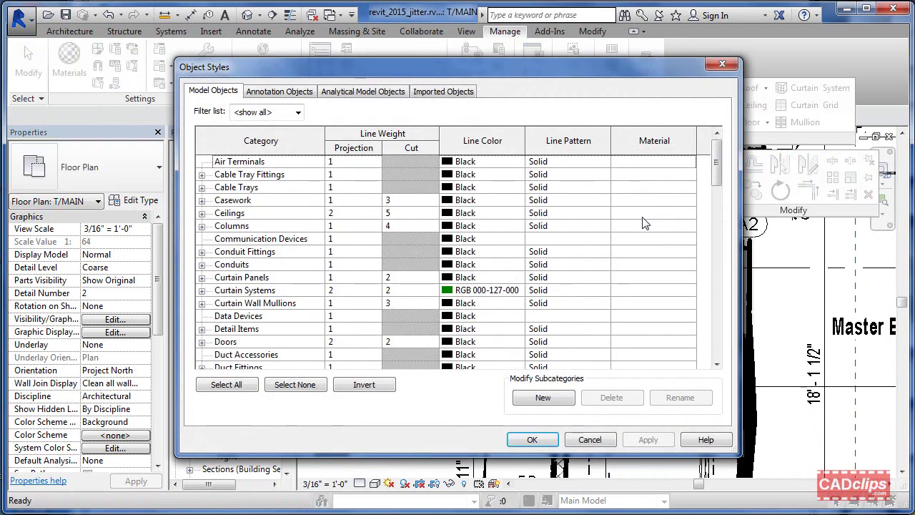
pyautogui.scroll(-15, 720, 170)
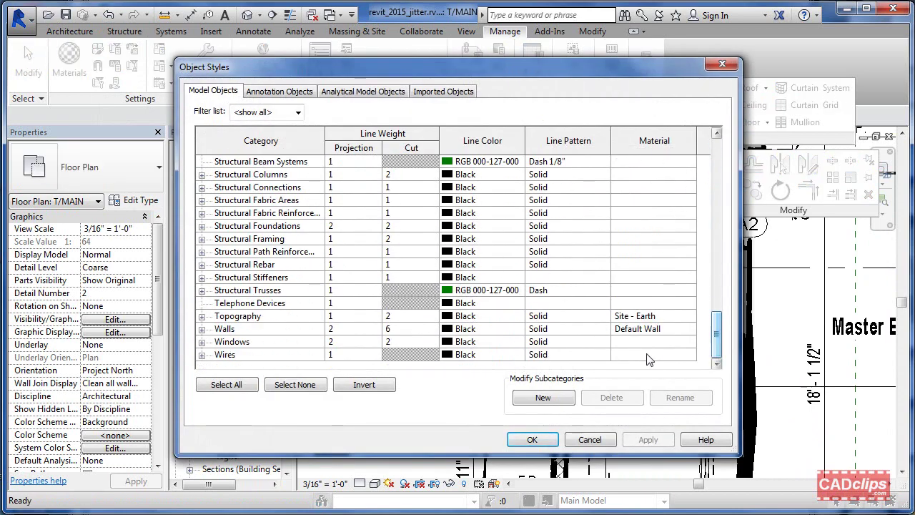
pyautogui.click(427, 328)
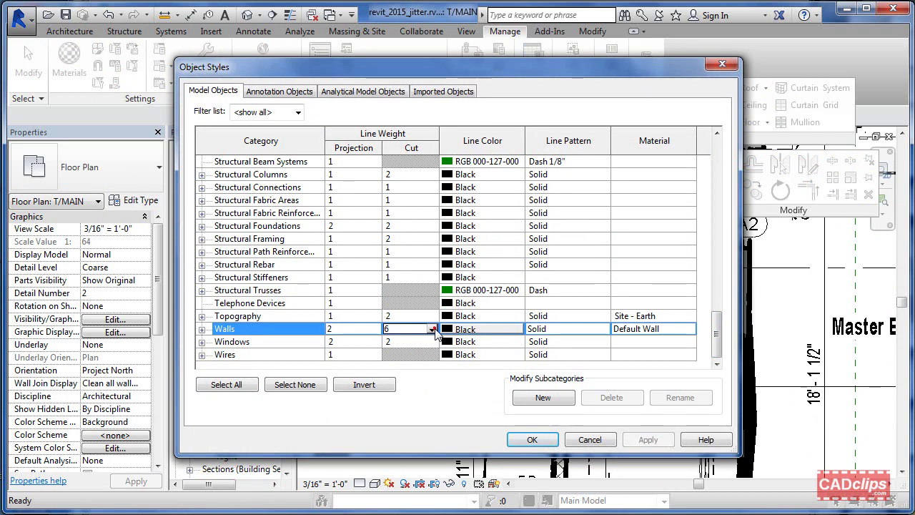
pyautogui.click(432, 330)
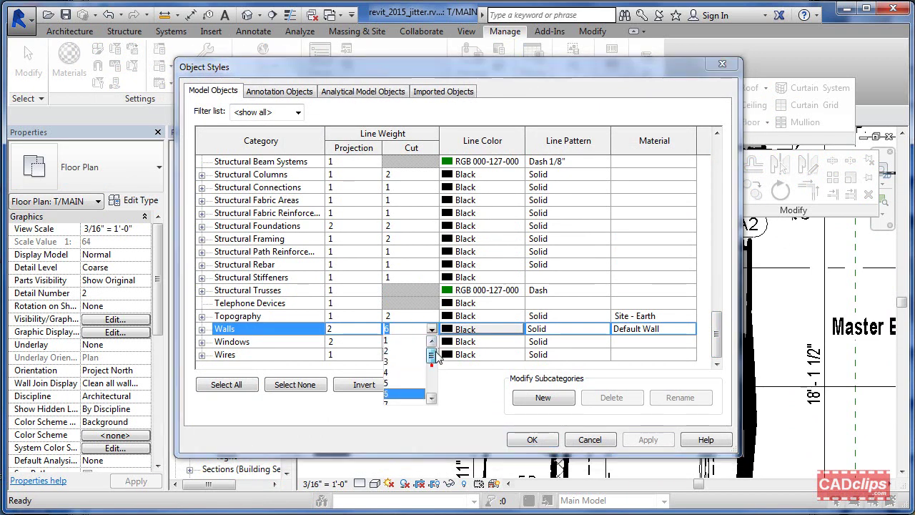
pyautogui.click(389, 340)
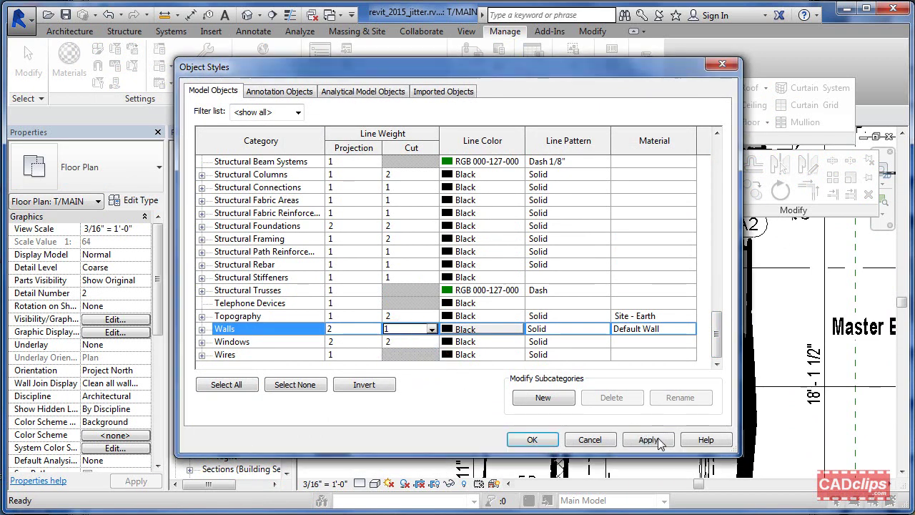
pyautogui.click(627, 440)
pyautogui.click(532, 440)
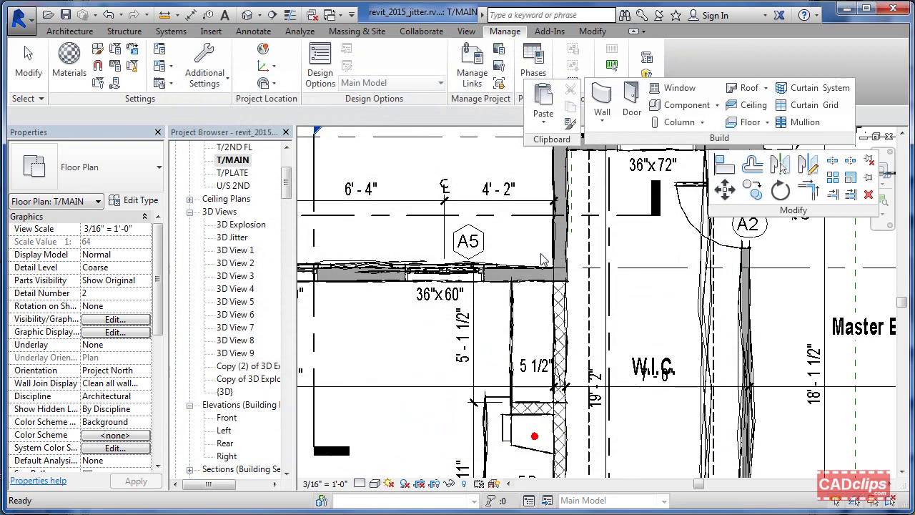
# - Examine the thin sketchy wall lines around windows A5 and A6 and the Master Bedroom, and look through the floor plan's view properties
pyautogui.scroll(5, 512, 290)
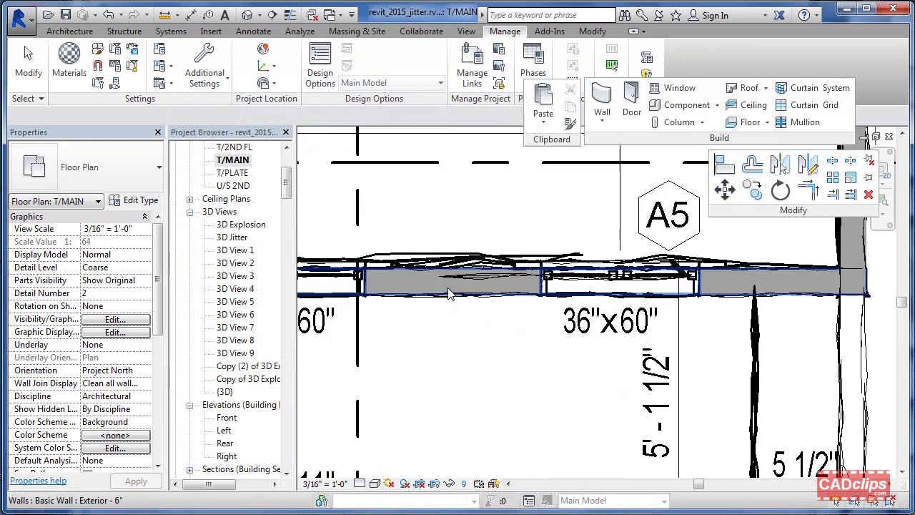
pyautogui.scroll(-2, 471, 318)
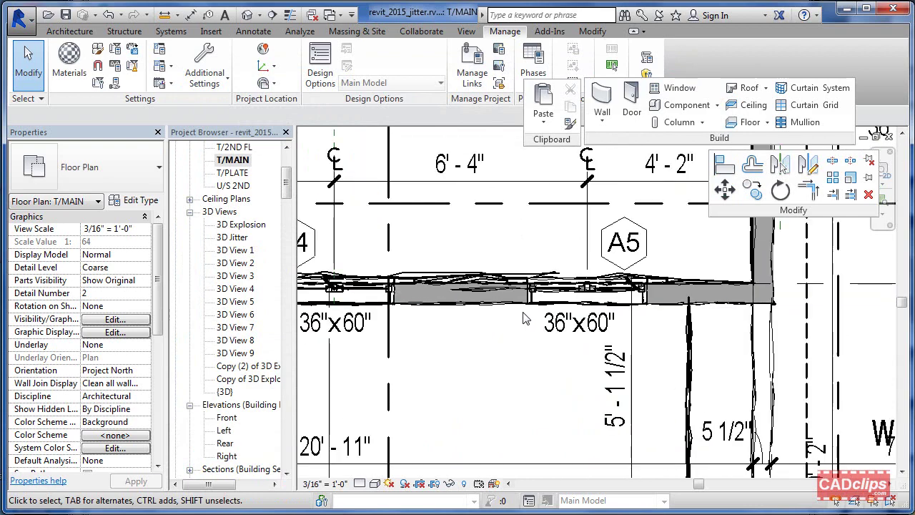
pyautogui.moveTo(651, 323); pyautogui.dragTo(475, 366, button='middle')
pyautogui.moveTo(675, 239); pyautogui.dragTo(533, 344, button='middle')
pyautogui.scroll(-1, 592, 285)
pyautogui.moveTo(592, 285); pyautogui.dragTo(567, 328, button='middle')
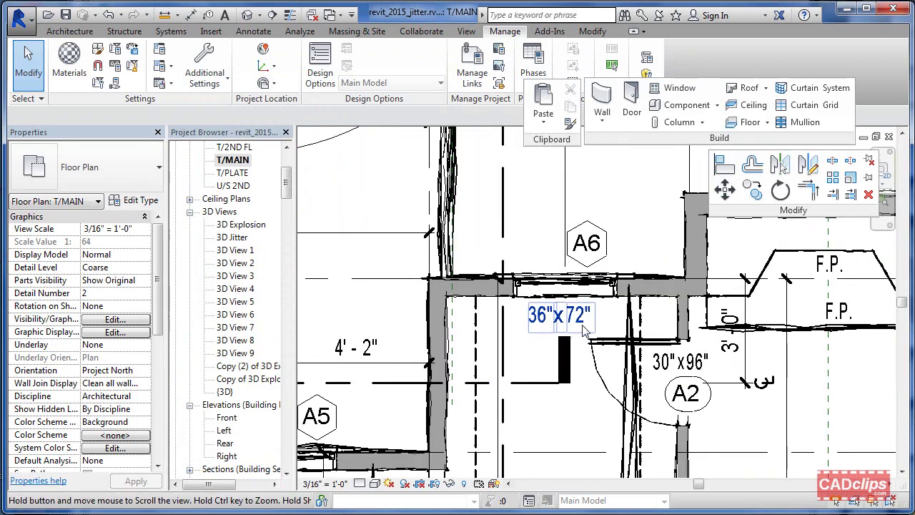
pyautogui.scroll(-3, 569, 327)
pyautogui.moveTo(624, 334); pyautogui.dragTo(565, 324, button='middle')
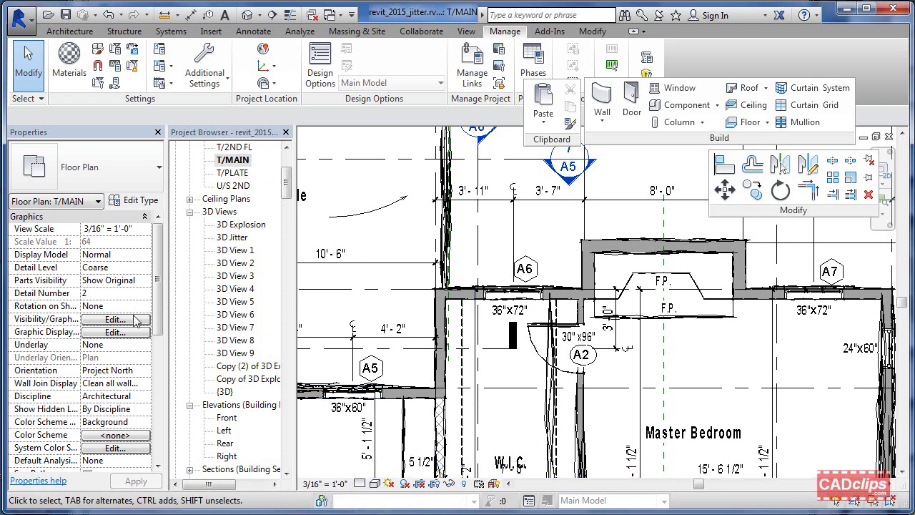
pyautogui.moveTo(160, 301); pyautogui.dragTo(165, 374)
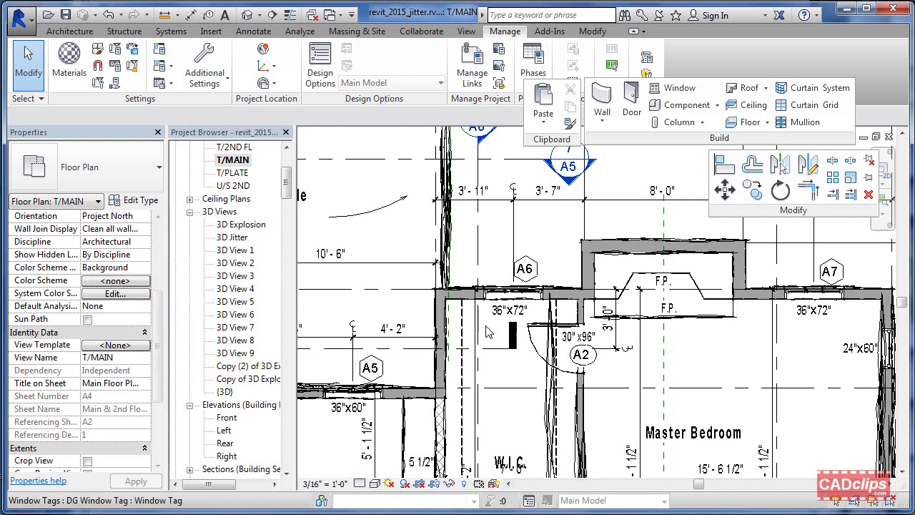
pyautogui.scroll(1, 529, 397)
pyautogui.moveTo(692, 424); pyautogui.dragTo(665, 361, button='middle')
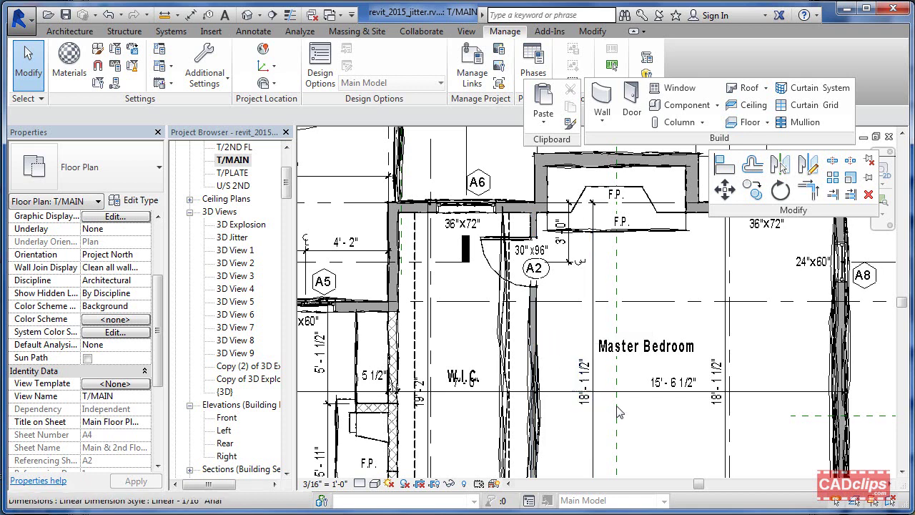
# - Move the W.I.C. text note up, clear of the 7'-0" dimension text
pyautogui.moveTo(480, 378); pyautogui.dragTo(476, 358)
pyautogui.scroll(-1, 649, 358)
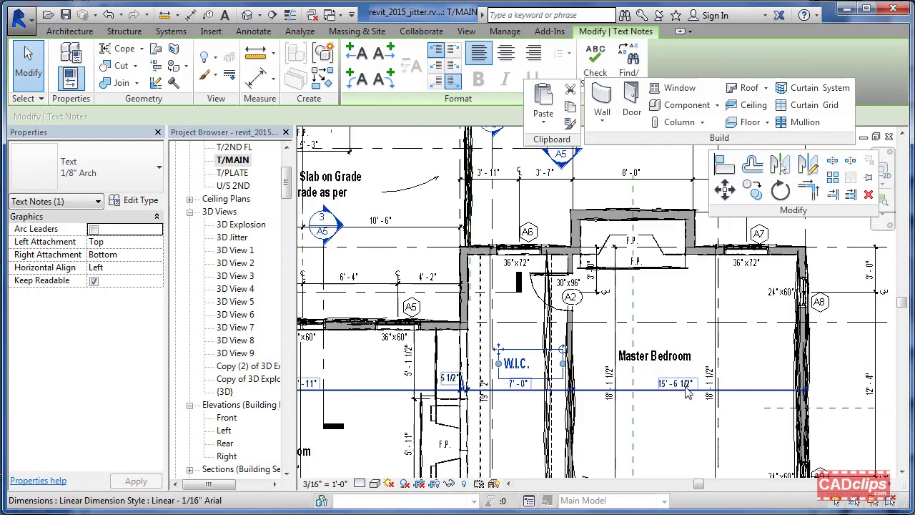
pyautogui.scroll(2, 654, 366)
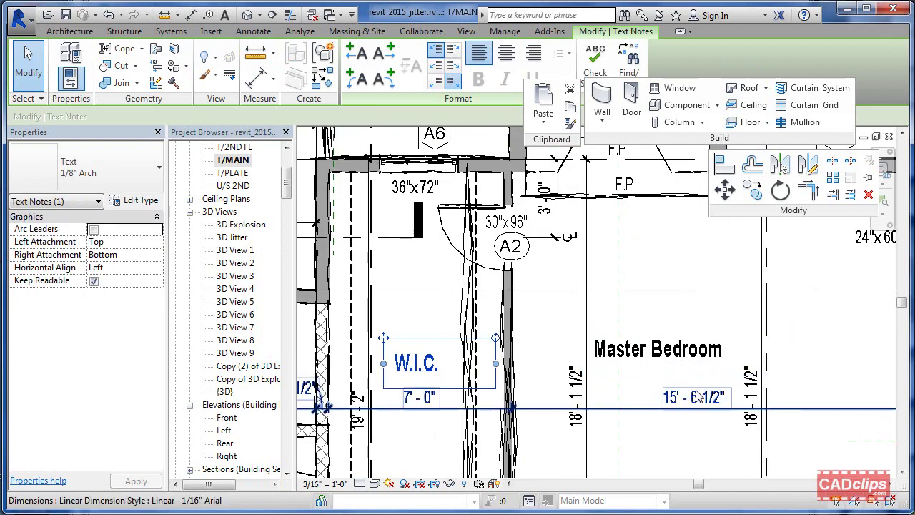
pyautogui.scroll(-3, 647, 429)
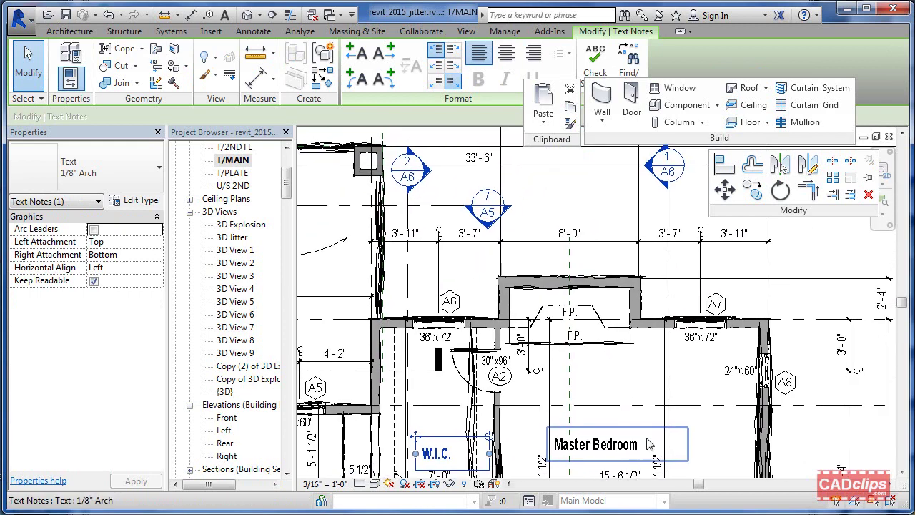
# - Open the 3D Jitter view and examine the sketchy lines across the whole house exterior
pyautogui.scroll(-2, 682, 397)
pyautogui.moveTo(675, 408); pyautogui.dragTo(729, 355, button='middle')
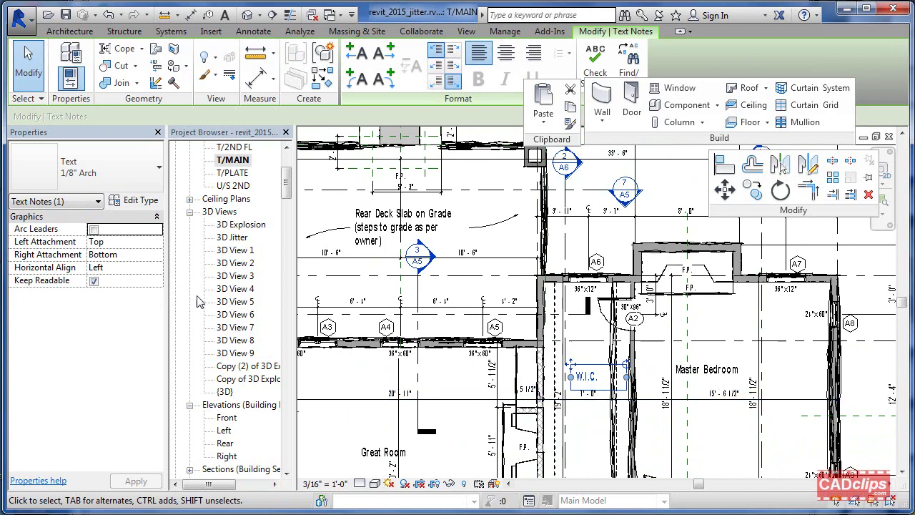
pyautogui.doubleClick(234, 238)
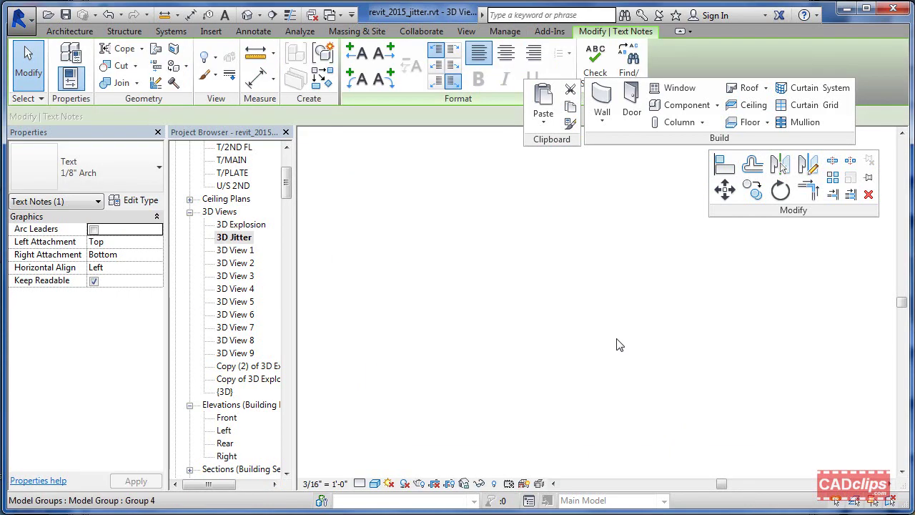
pyautogui.scroll(-3, 623, 353)
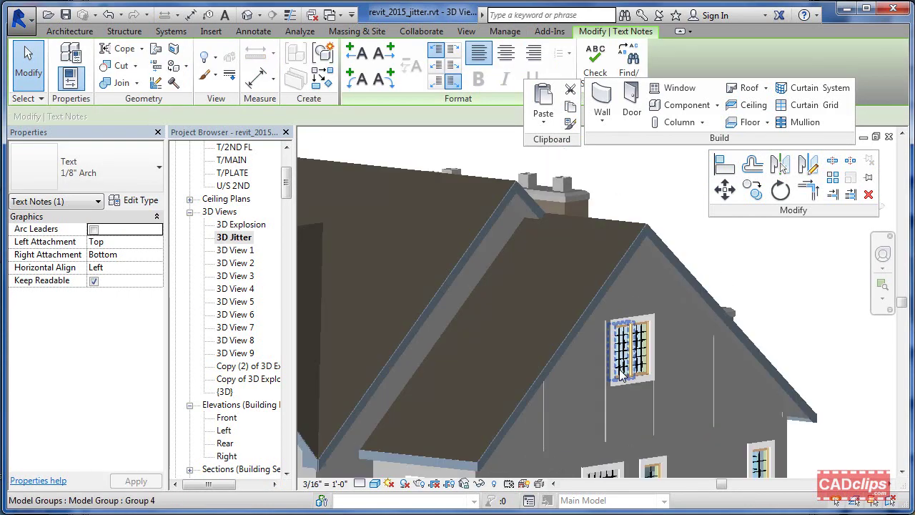
pyautogui.keyDown('shift'); pyautogui.moveTo(624, 353); pyautogui.dragTo(695, 335, button='middle'); pyautogui.keyUp('shift')
pyautogui.moveTo(519, 399)
pyautogui.mouseDown(button='middle')
pyautogui.moveTo(544, 394)
pyautogui.moveTo(531, 401)
pyautogui.mouseUp(button='middle')
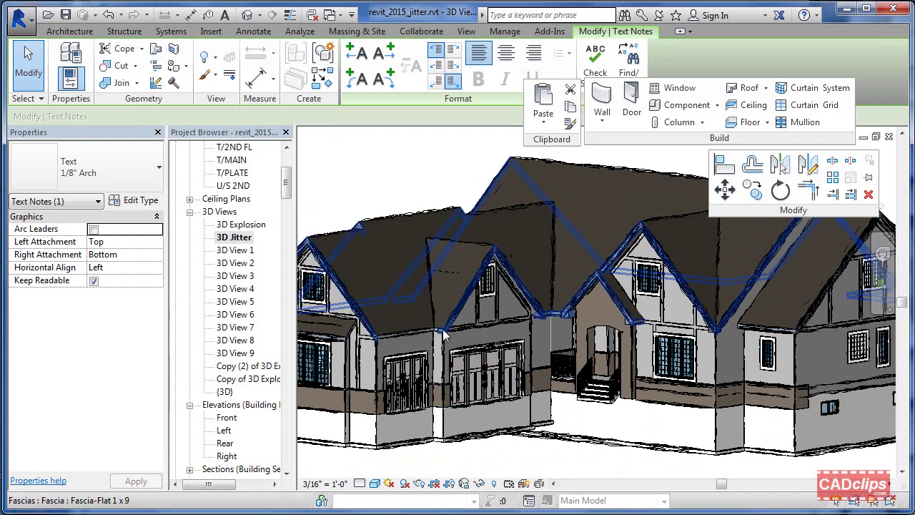
# - Open the Front elevation and check the Sketchy Lines settings in its graphic display options
pyautogui.doubleClick(226, 418)
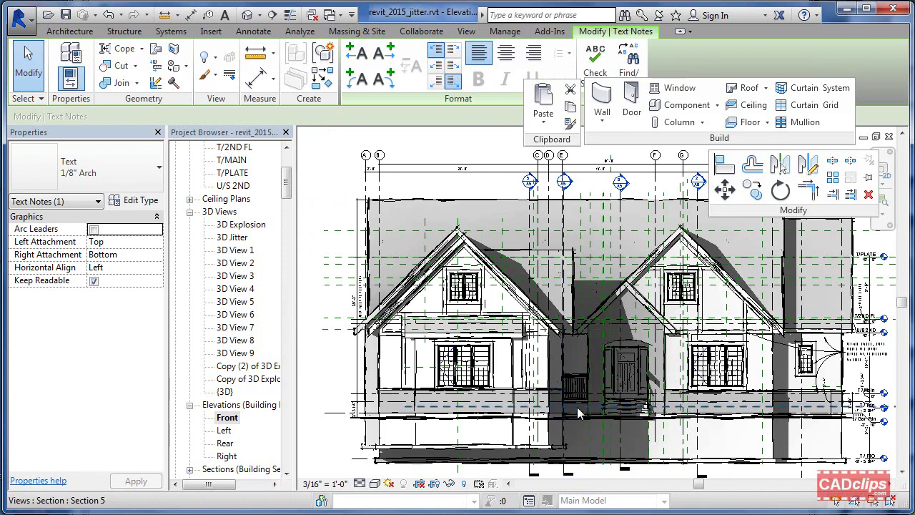
pyautogui.moveTo(579, 413); pyautogui.dragTo(540, 410, button='middle')
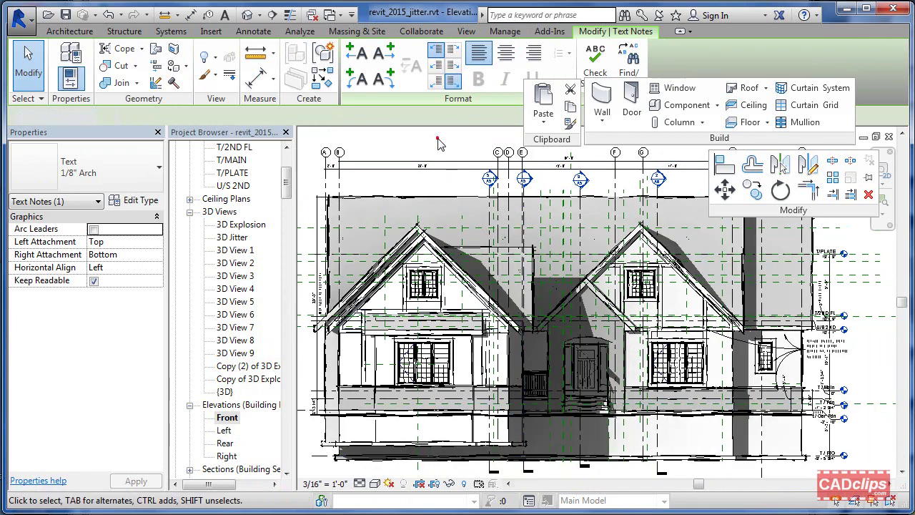
pyautogui.press('Escape')
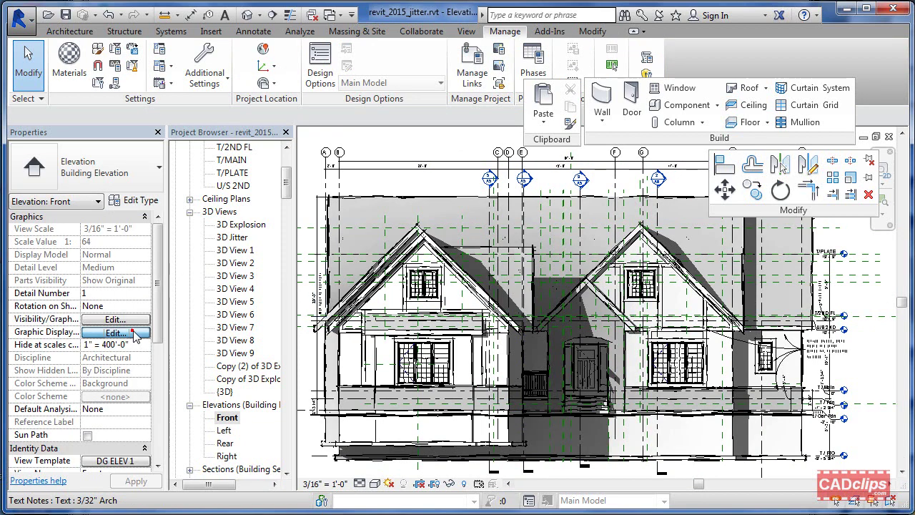
pyautogui.click(116, 332)
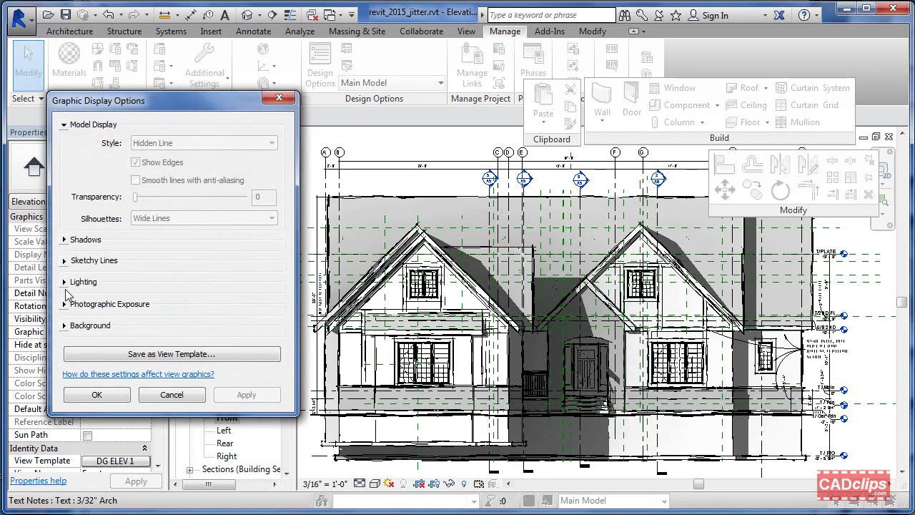
pyautogui.click(63, 260)
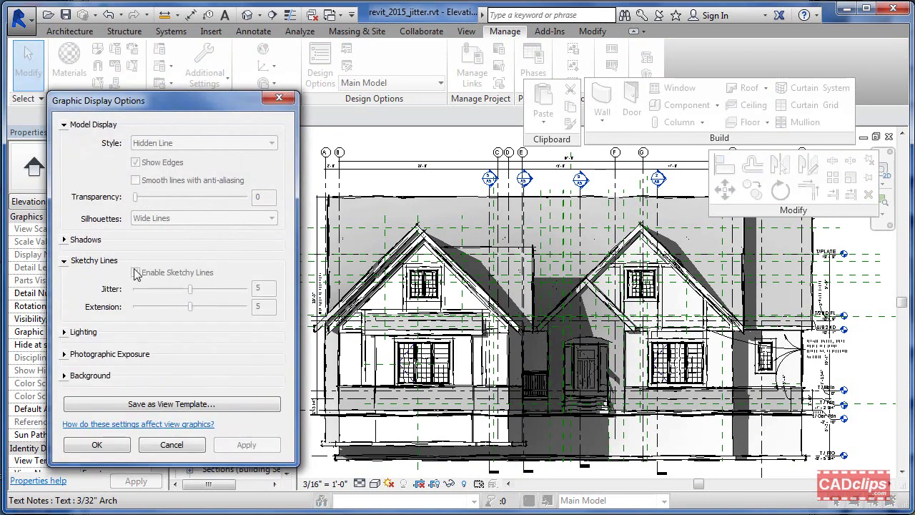
pyautogui.click(189, 444)
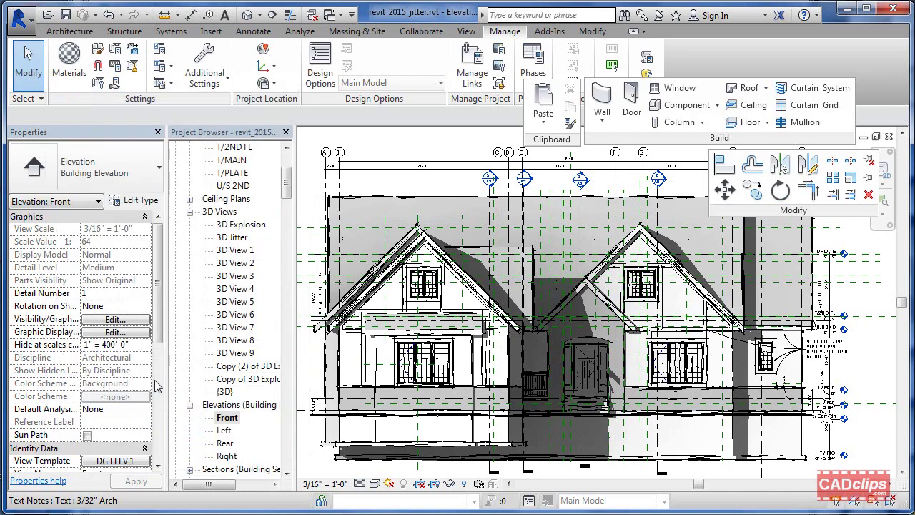
# - Set the sketchy lines jitter and extension to 2 in the Front elevation's DG ELEV 1 view template
pyautogui.click(115, 460)
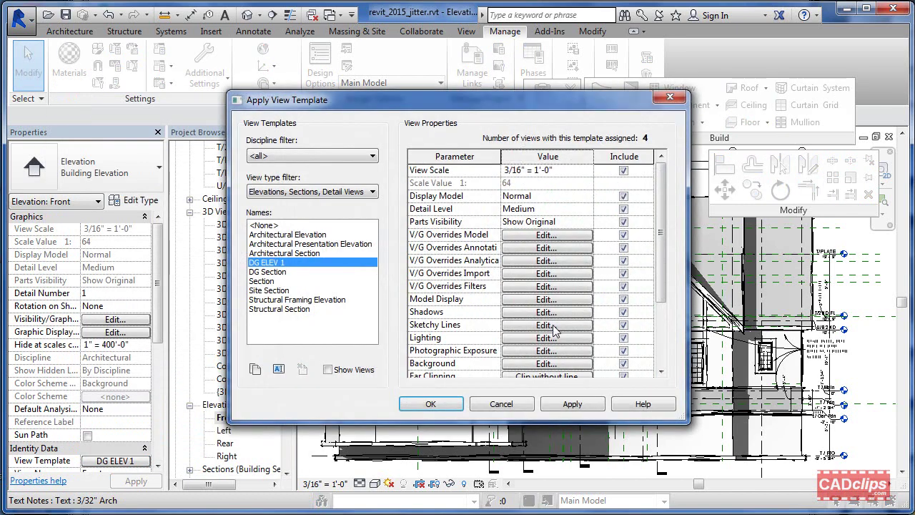
pyautogui.click(550, 325)
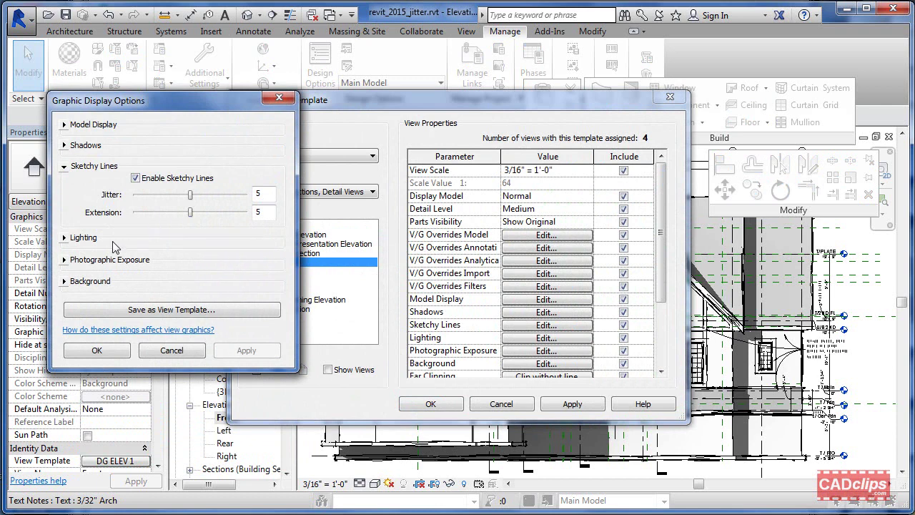
pyautogui.moveTo(190, 193); pyautogui.dragTo(157, 194)
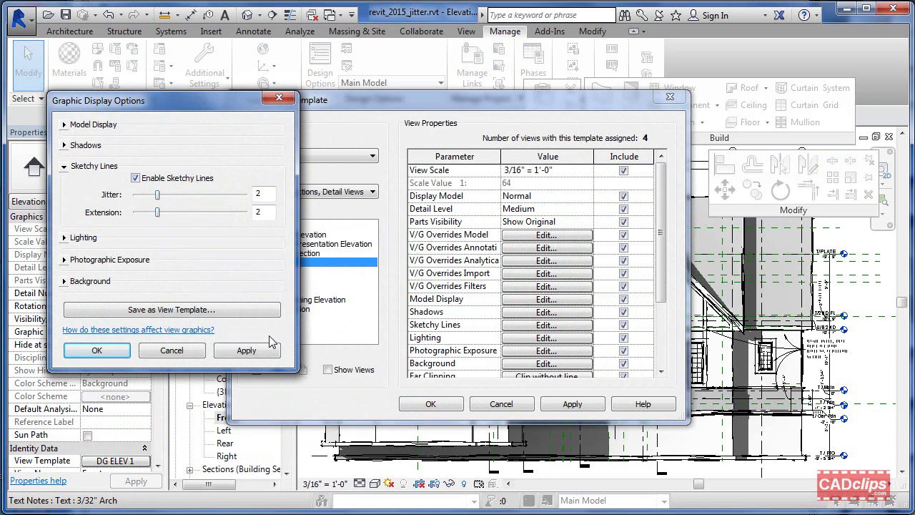
pyautogui.click(104, 349)
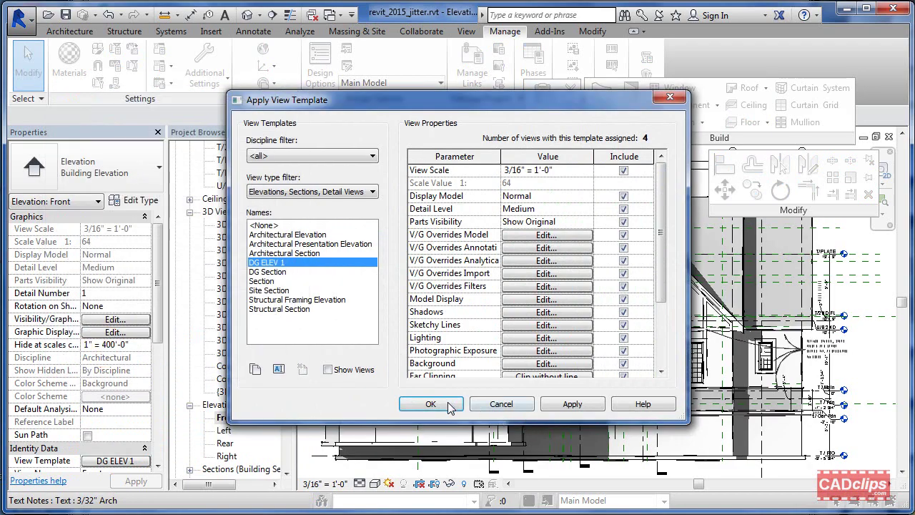
pyautogui.click(430, 404)
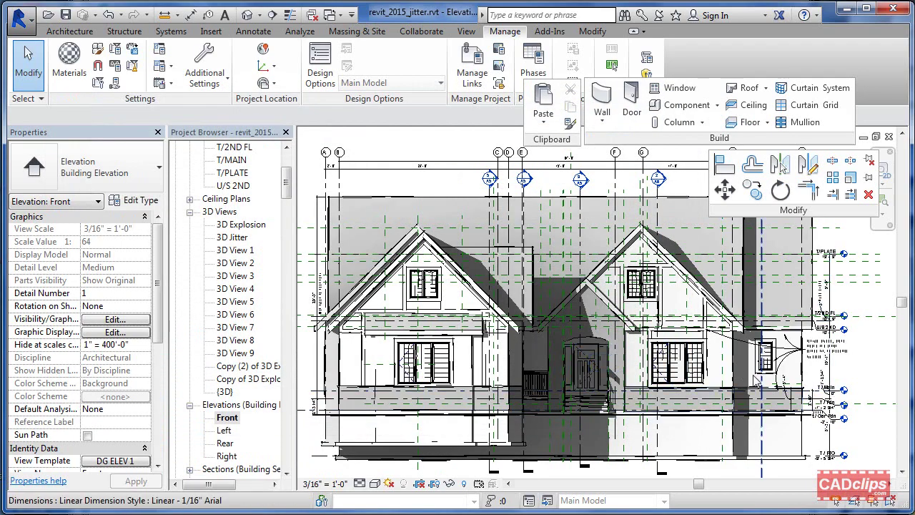
# - Examine the sketchy lines on the Front elevation's windows, gables and entry, close up and as a whole
pyautogui.scroll(4, 711, 376)
pyautogui.scroll(2, 712, 376)
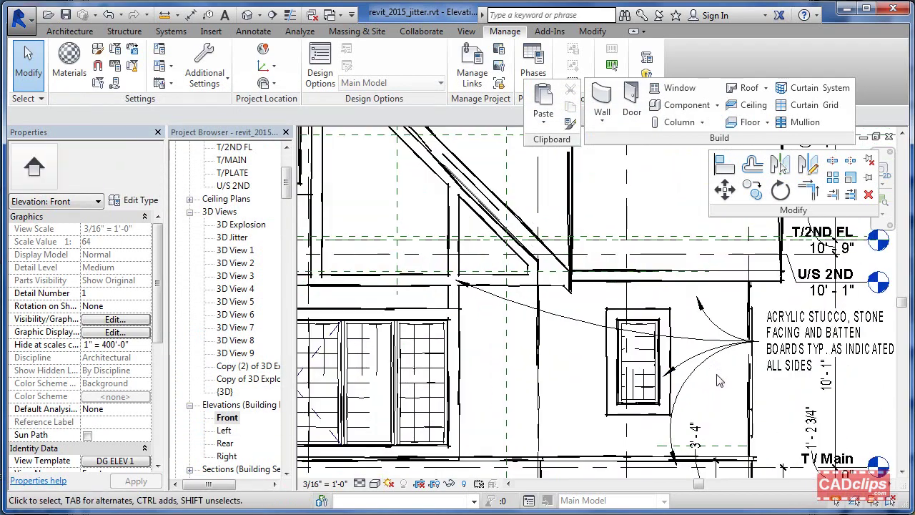
pyautogui.moveTo(725, 416); pyautogui.dragTo(831, 377, button='middle')
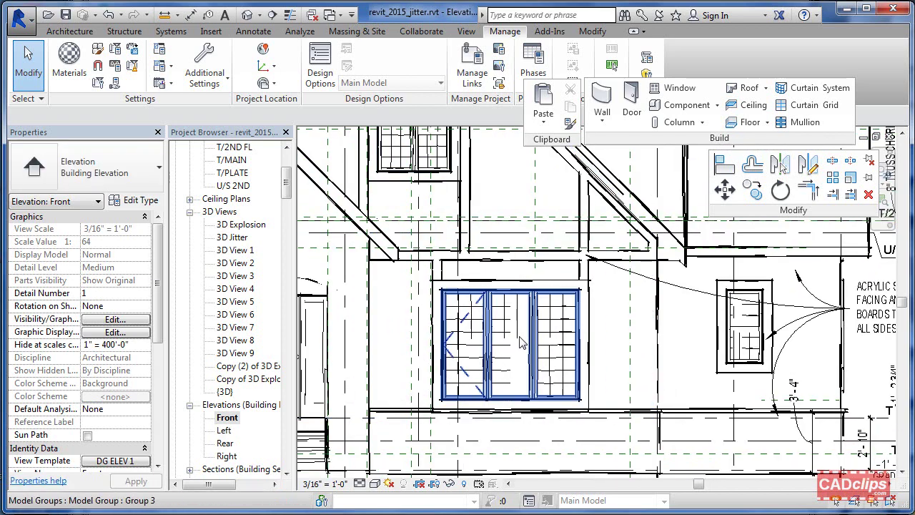
pyautogui.scroll(-2, 495, 367)
pyautogui.moveTo(492, 380); pyautogui.dragTo(591, 394, button='middle')
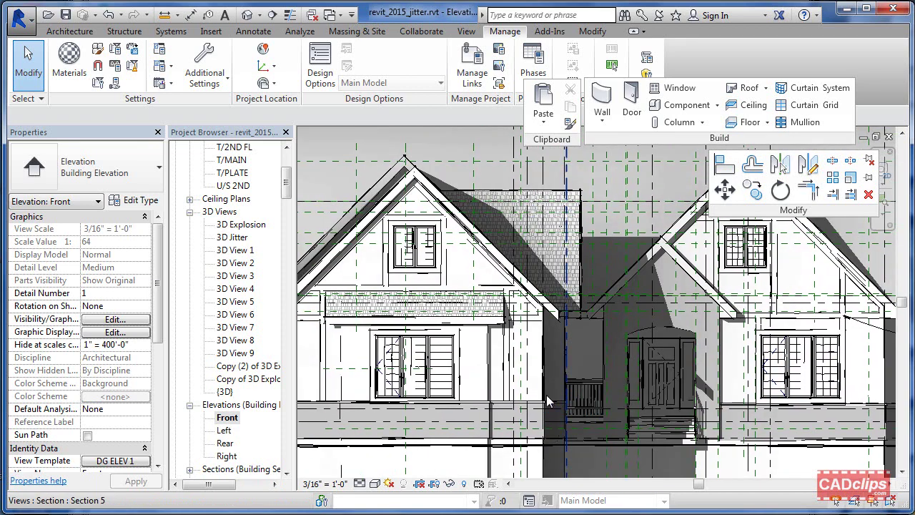
pyautogui.moveTo(491, 409)
pyautogui.mouseDown(button='middle')
pyautogui.moveTo(543, 416)
pyautogui.moveTo(423, 413)
pyautogui.mouseUp(button='middle')
pyautogui.scroll(-2, 516, 405)
pyautogui.scroll(-2, 424, 413)
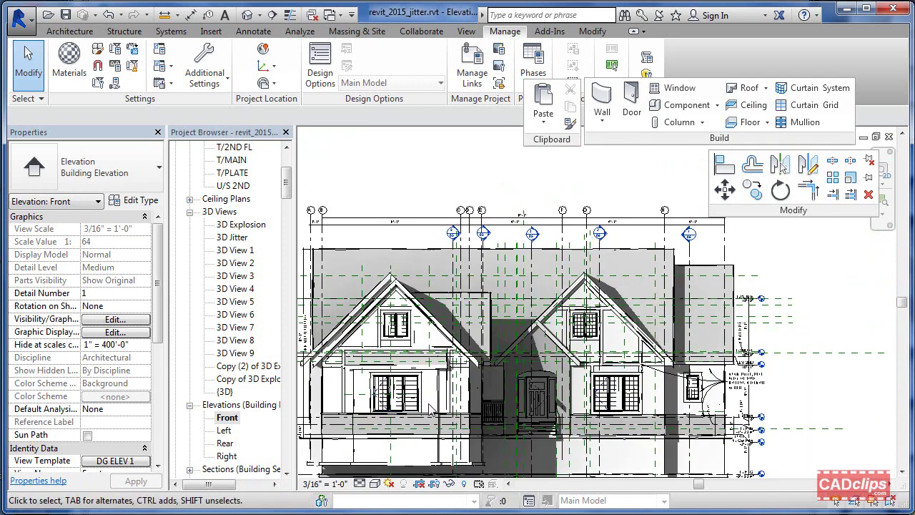